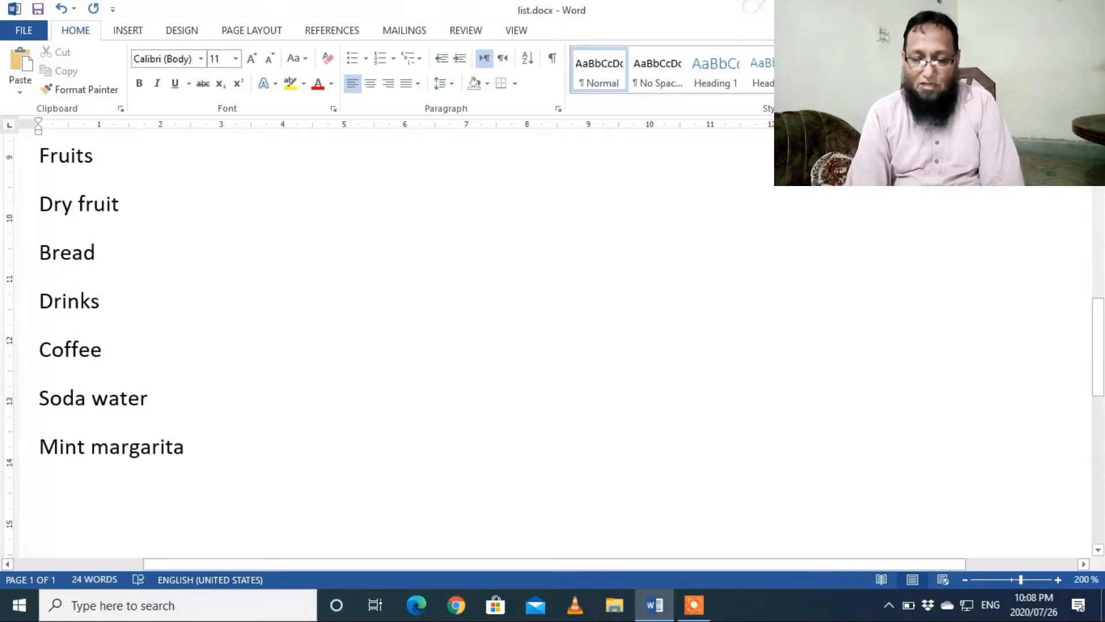
Step: Format the entire list with round bullets and review the bulleted items from Sunday downward
key(ctrl+a)
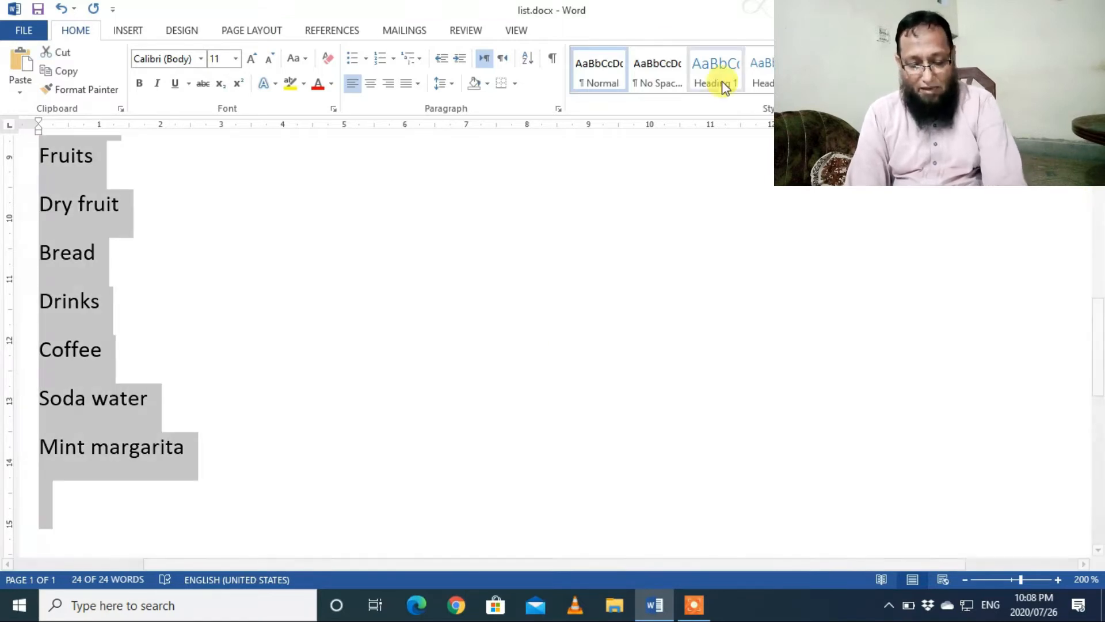
click(353, 63)
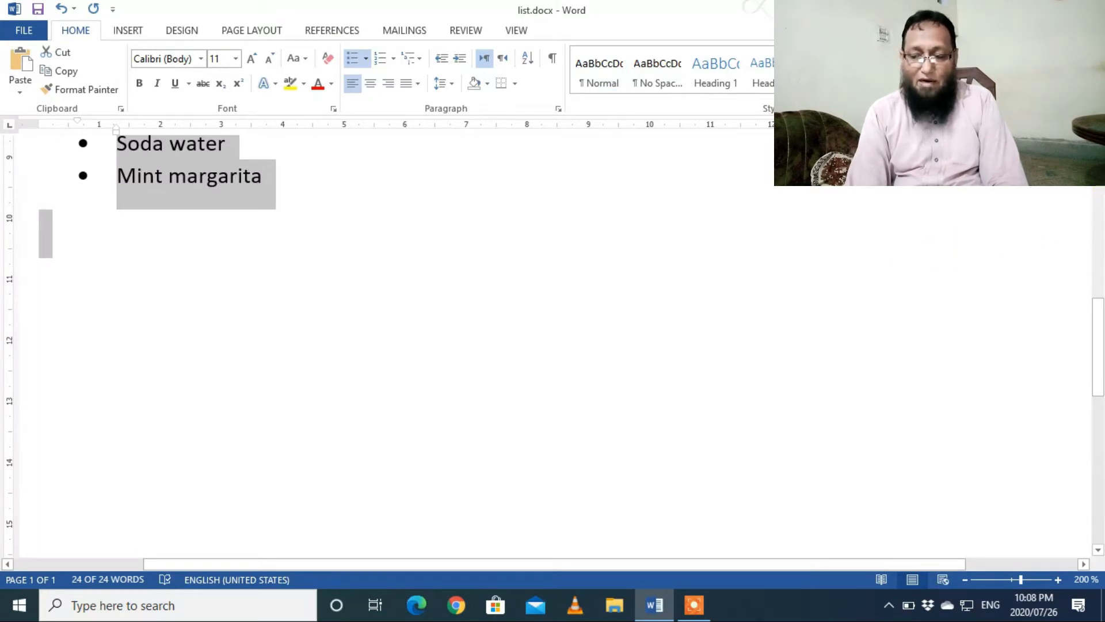
scroll(553, 339, up, 5)
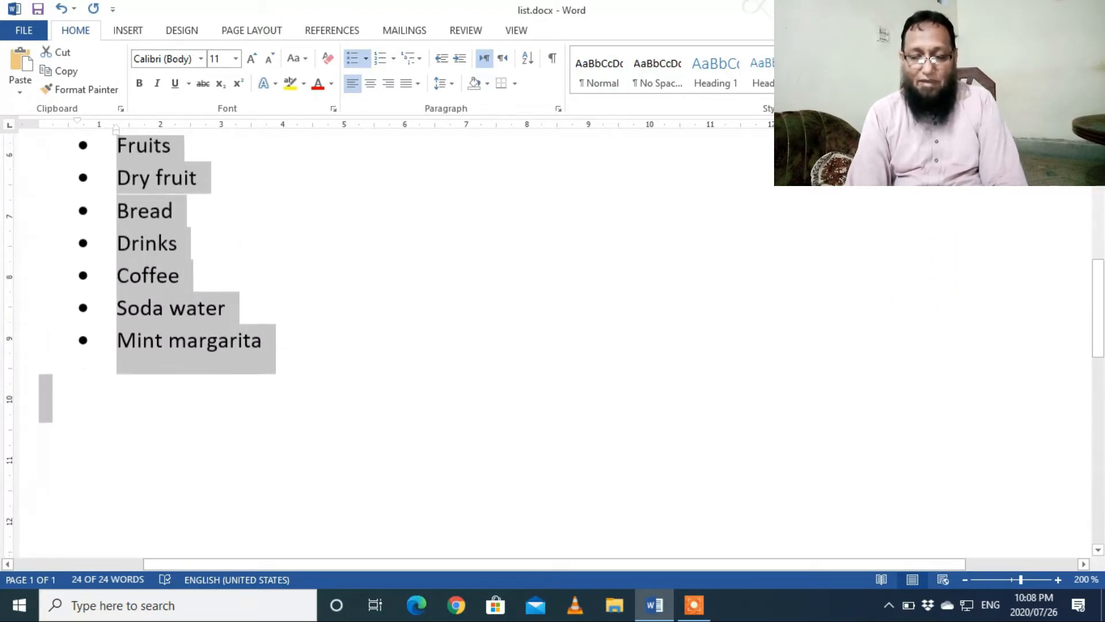
scroll(553, 345, up, 5)
scroll(552, 345, up, 2)
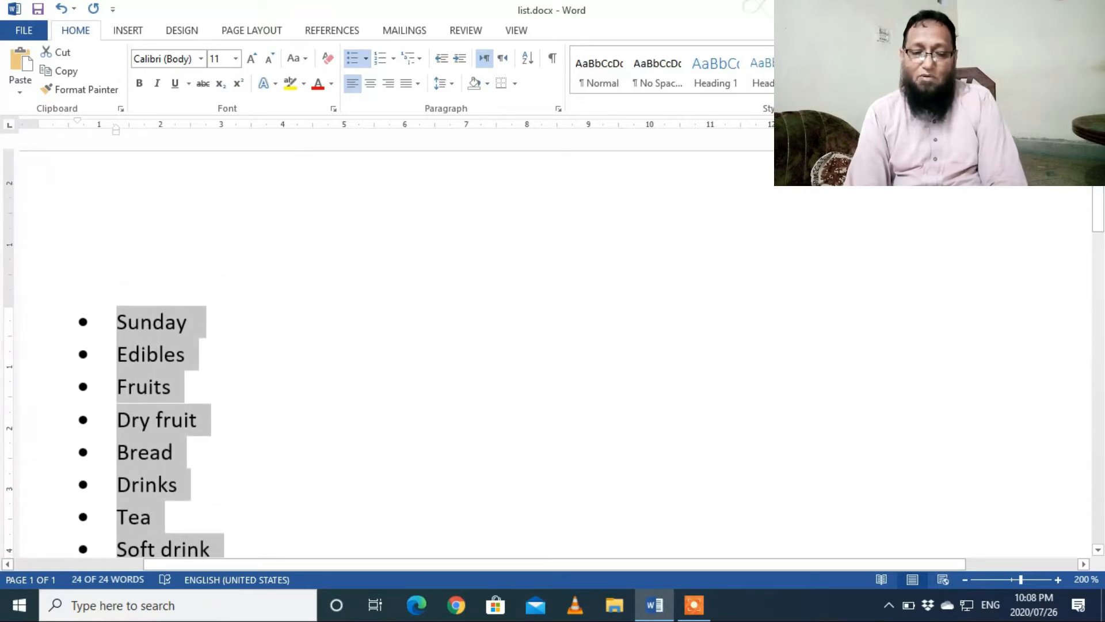
scroll(707, 228, down, 3)
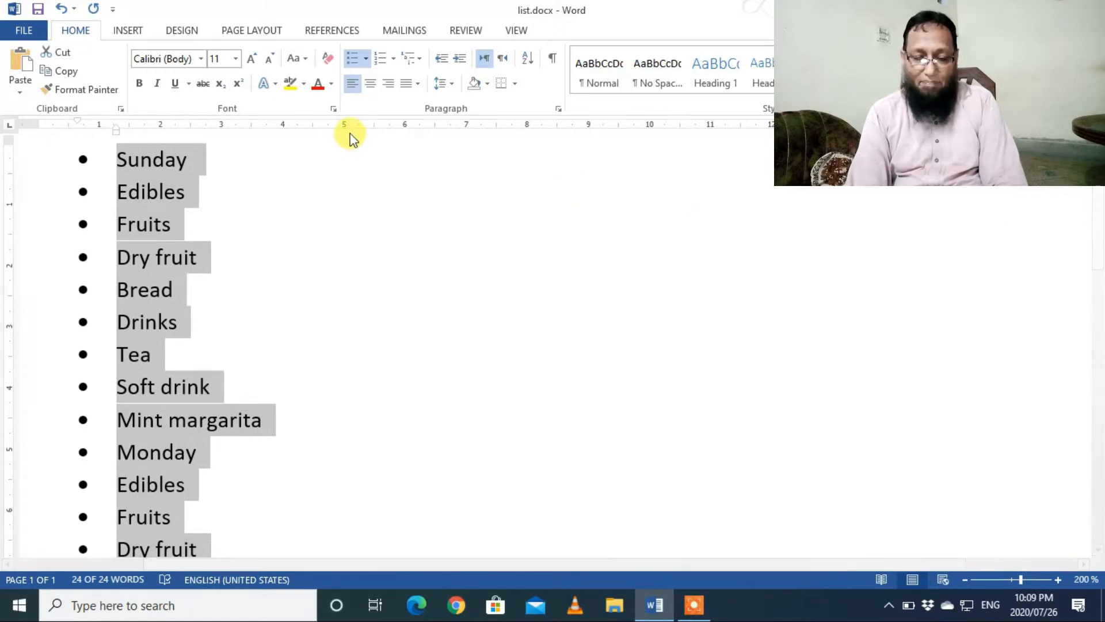
Step: Preview the alternative bullet styles on the whole list, keep none of them, and undo the bullet formatting
click(367, 60)
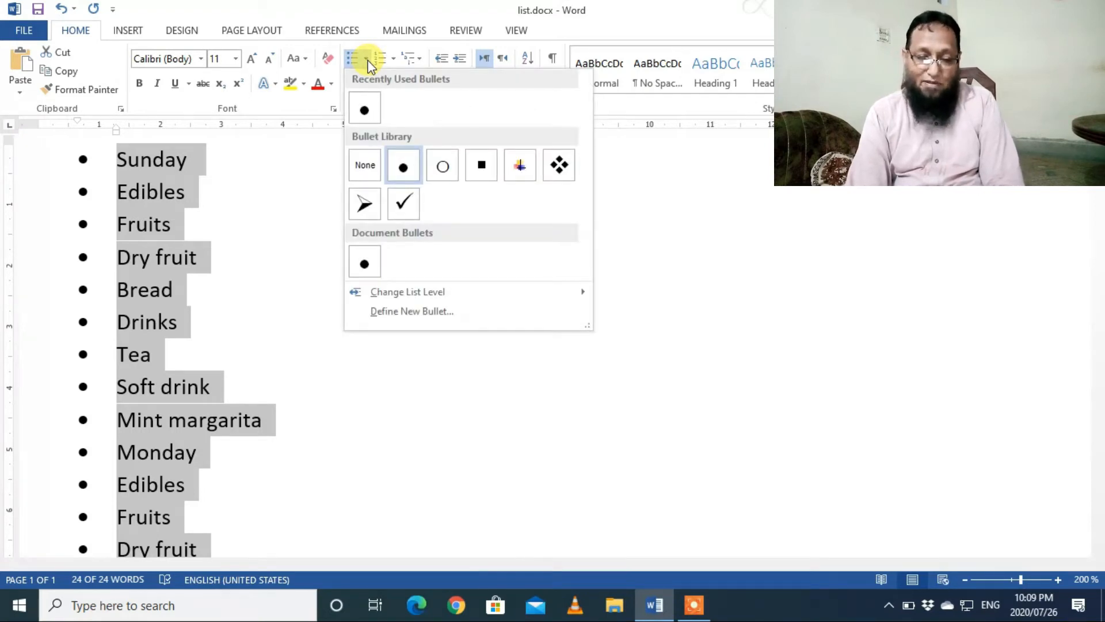
click(403, 207)
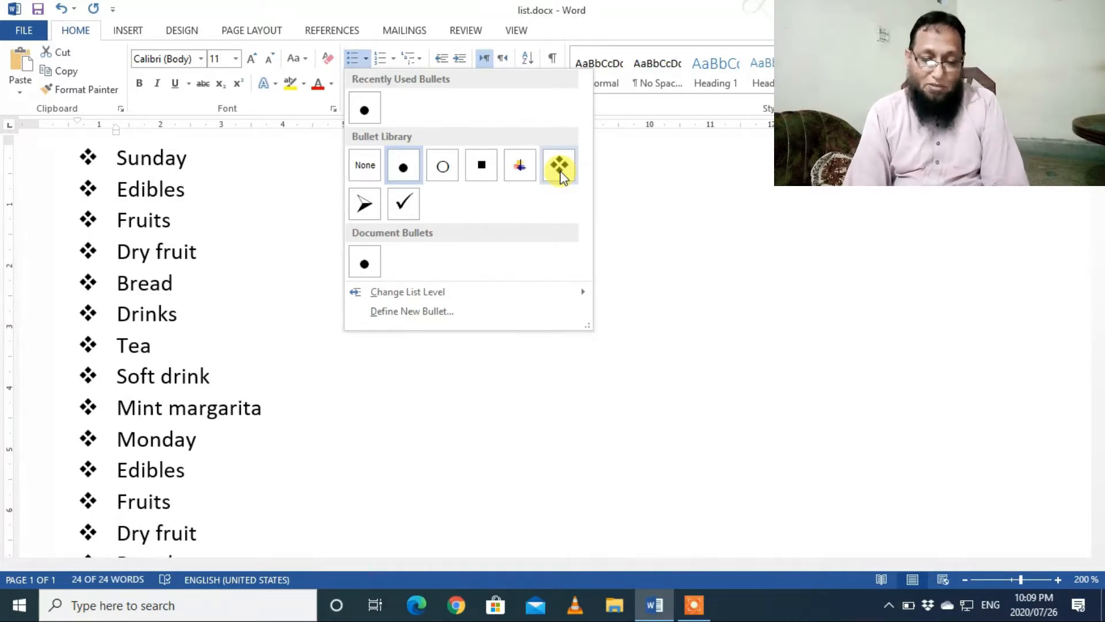
click(633, 219)
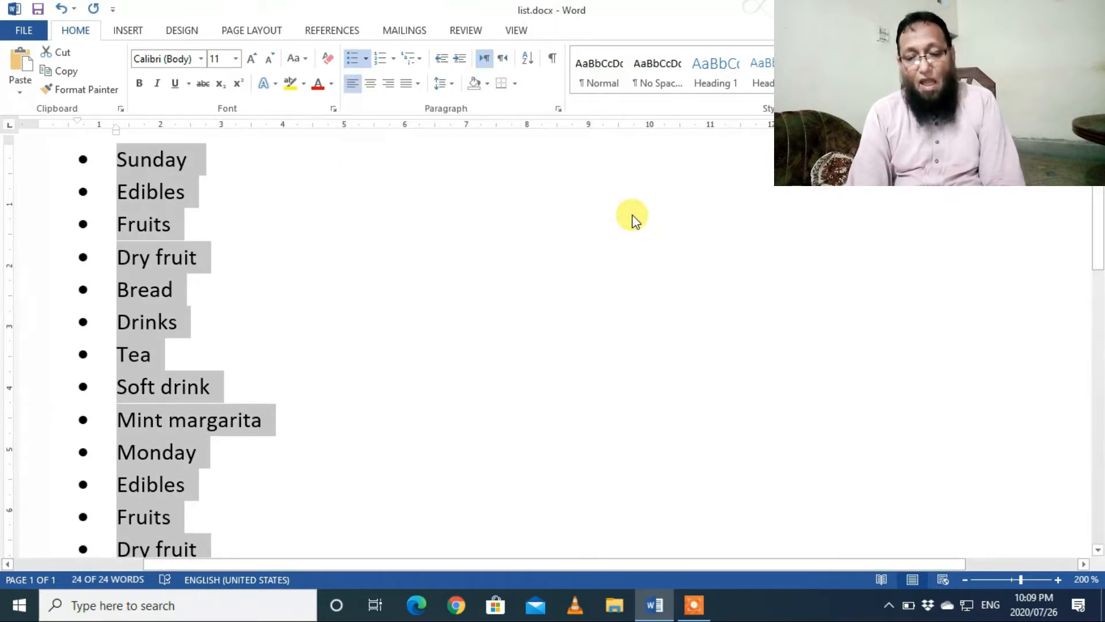
key(ctrl+z)
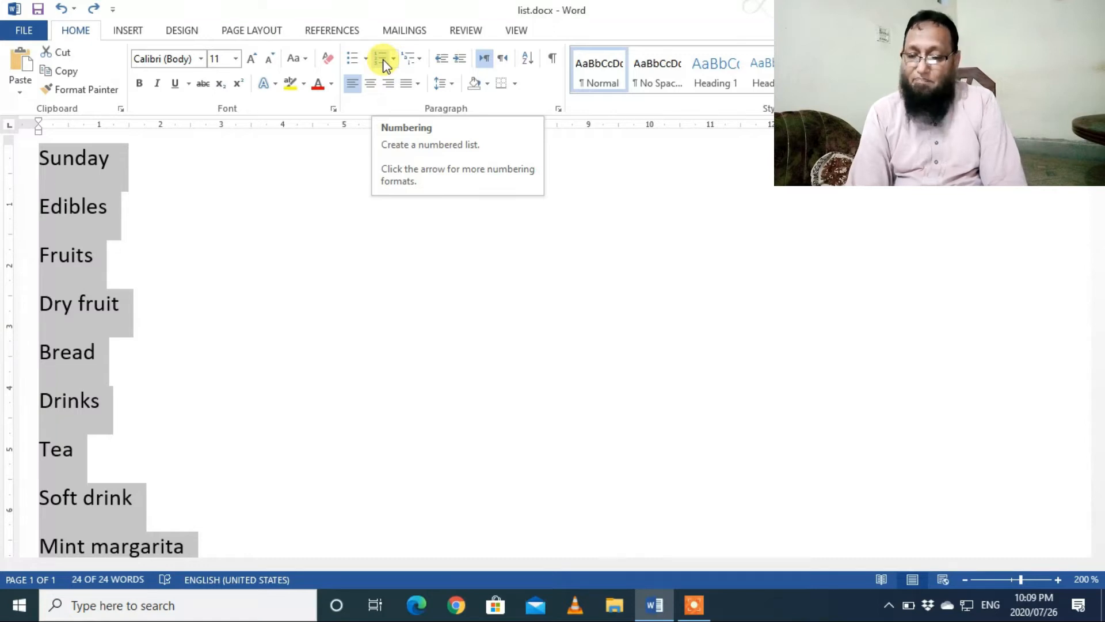
Step: Try 1. 2. 3. numbering on the whole list, look through the other number formats, and undo the numbering
click(383, 60)
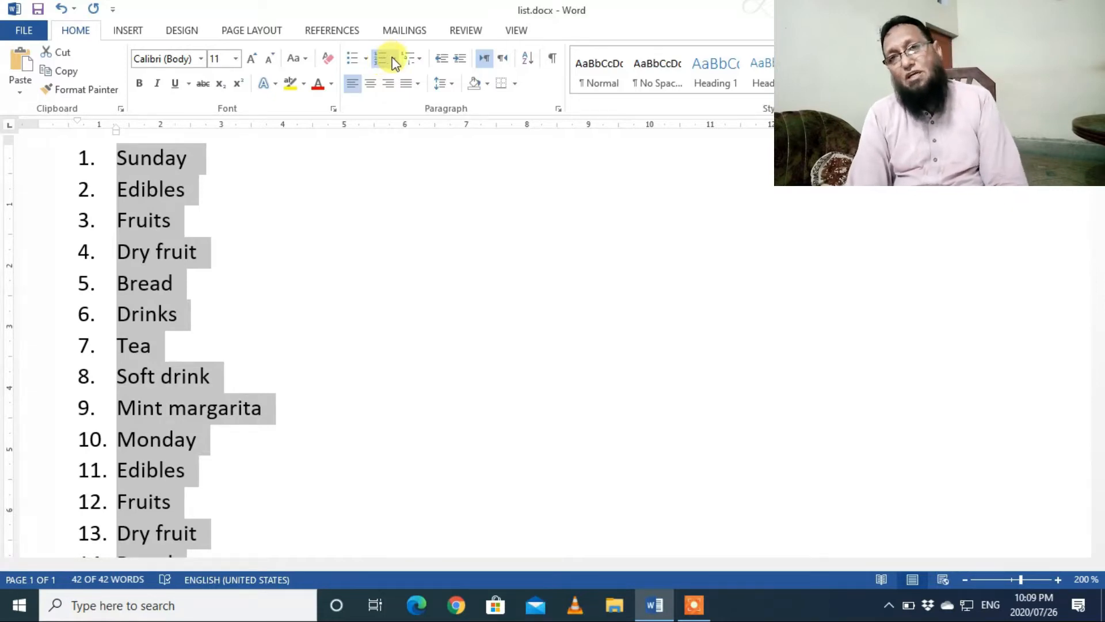
click(395, 60)
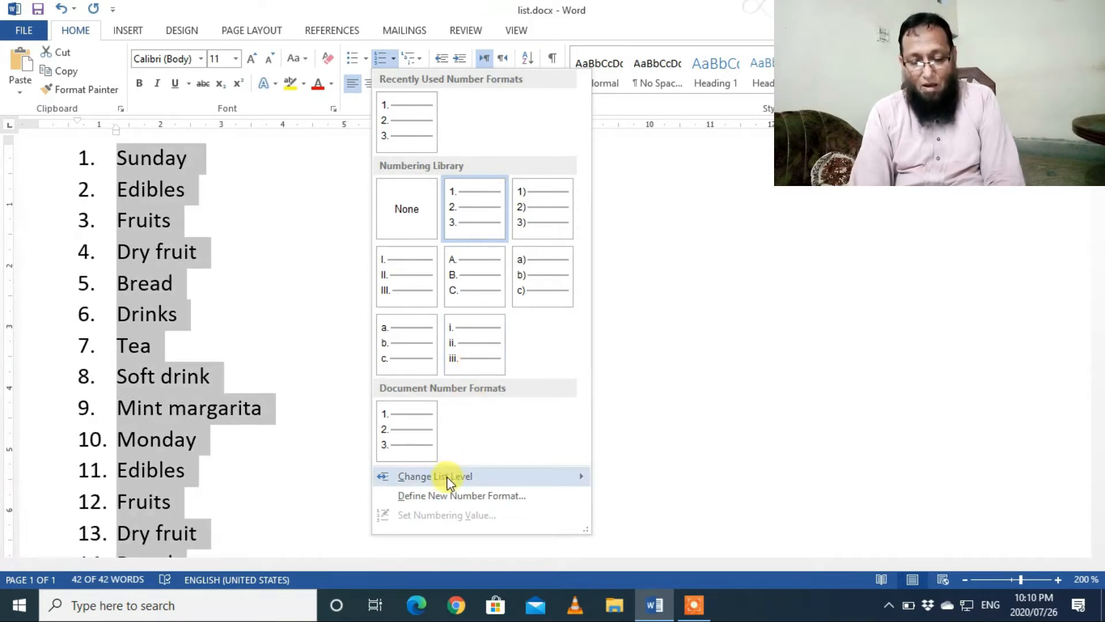
mouse_move(443, 478)
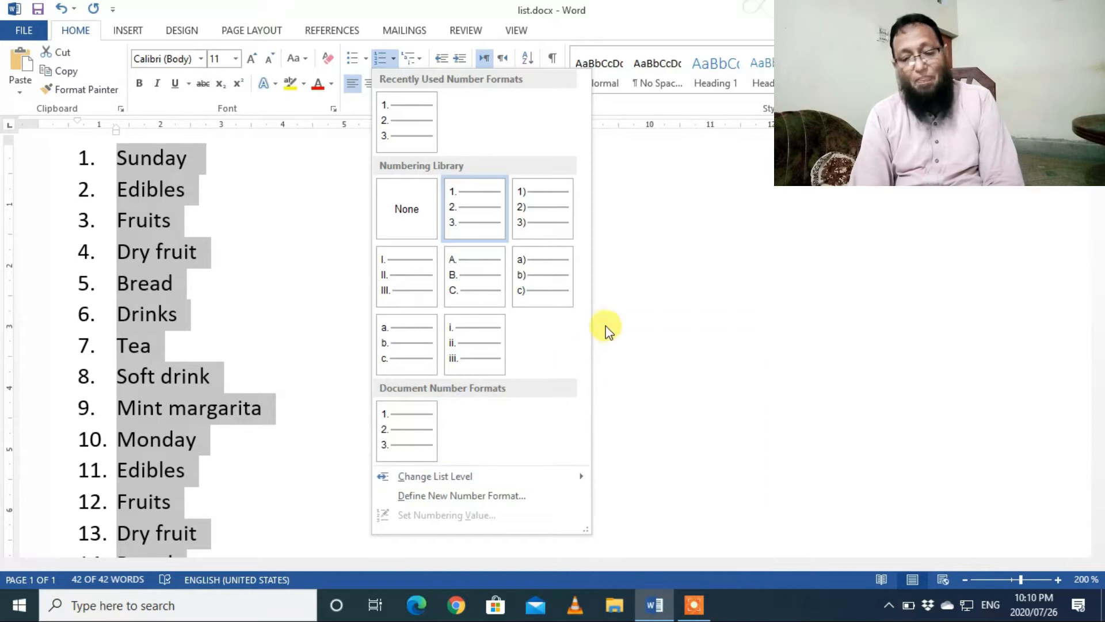
click(668, 267)
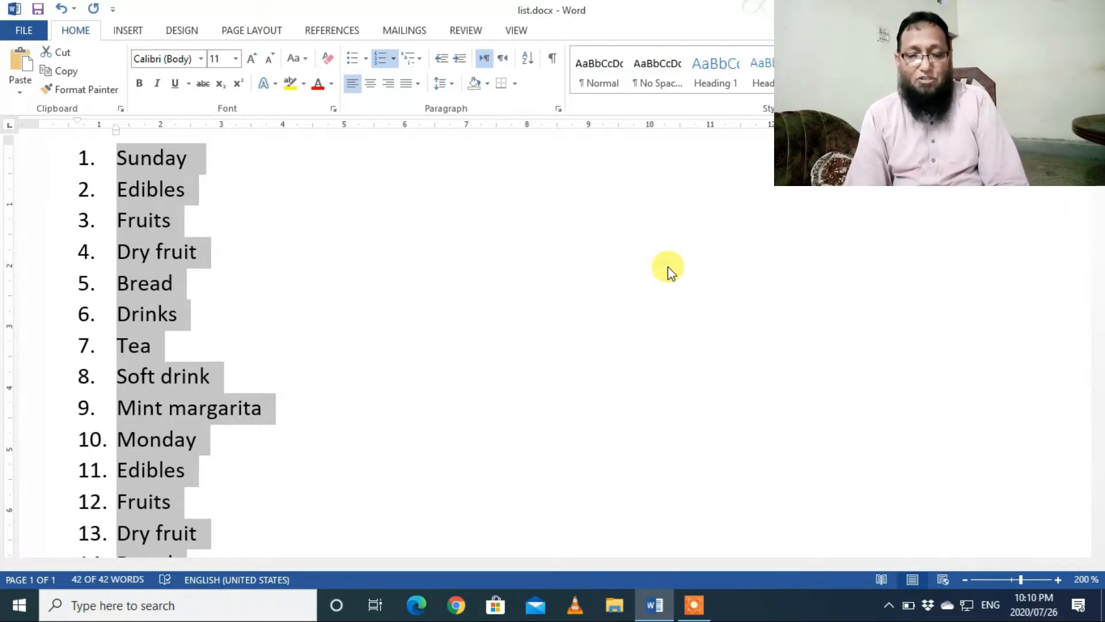
key(ctrl+z)
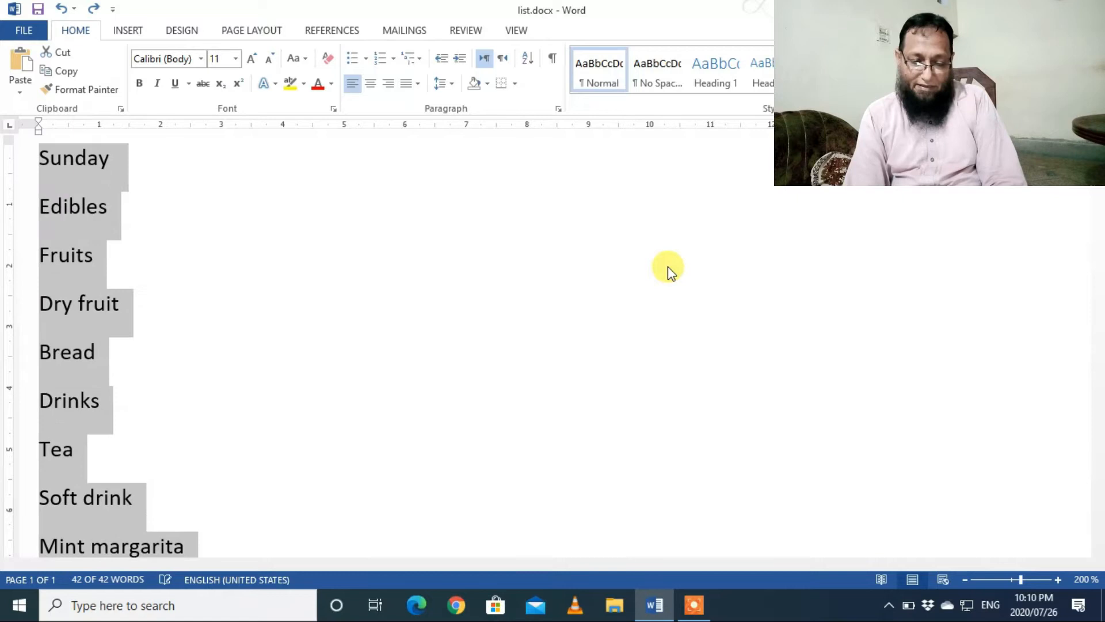
Step: Apply the 1) a) i) multilevel list format to the whole list
click(419, 59)
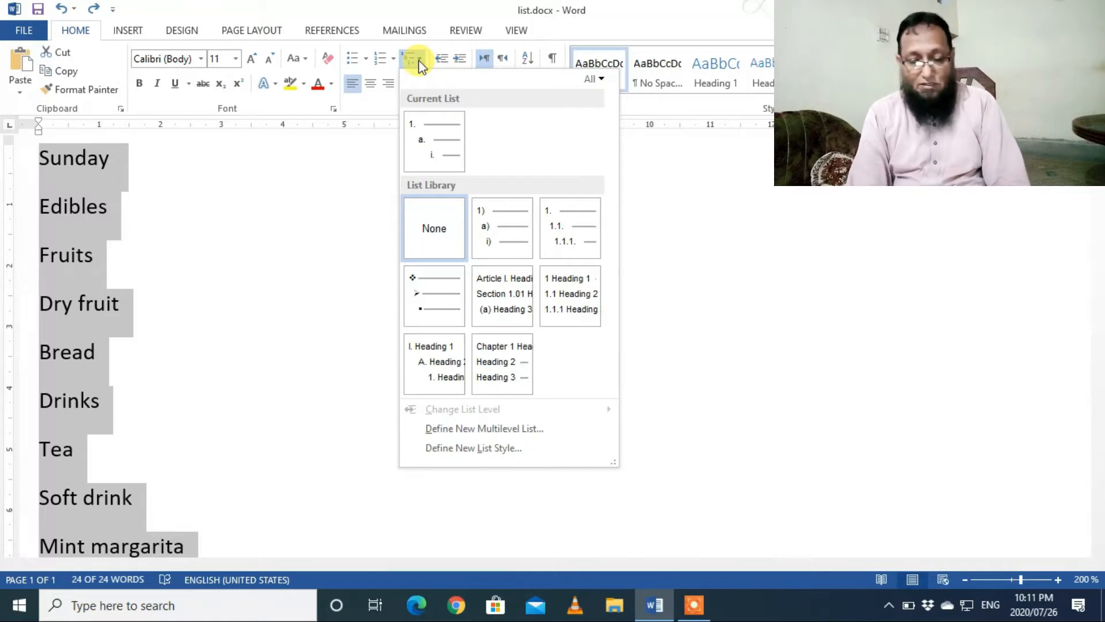
mouse_move(505, 236)
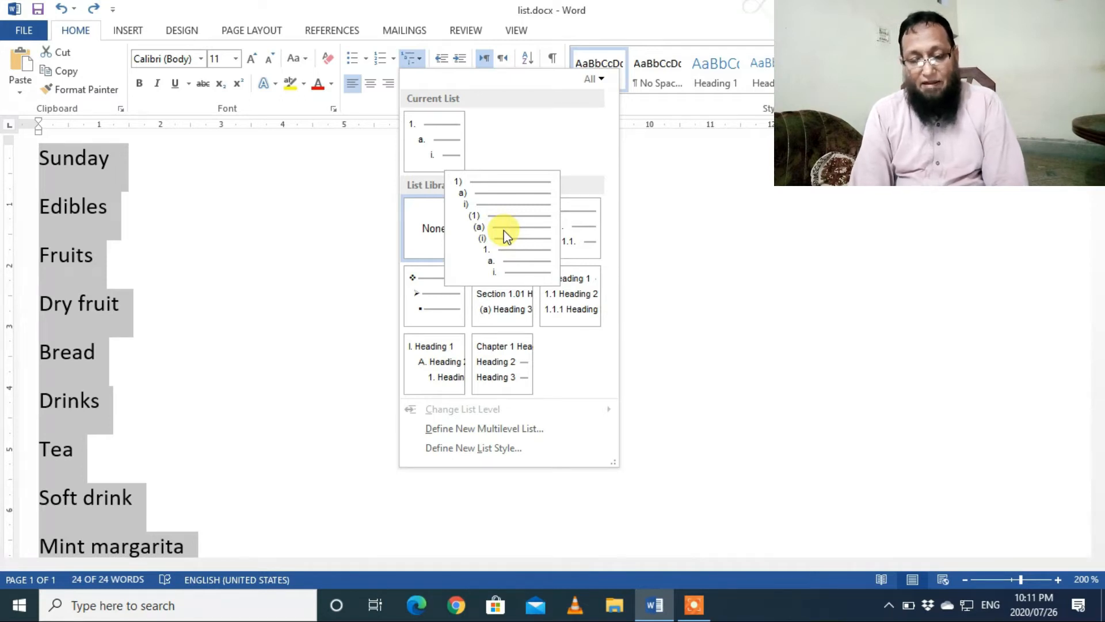
click(505, 236)
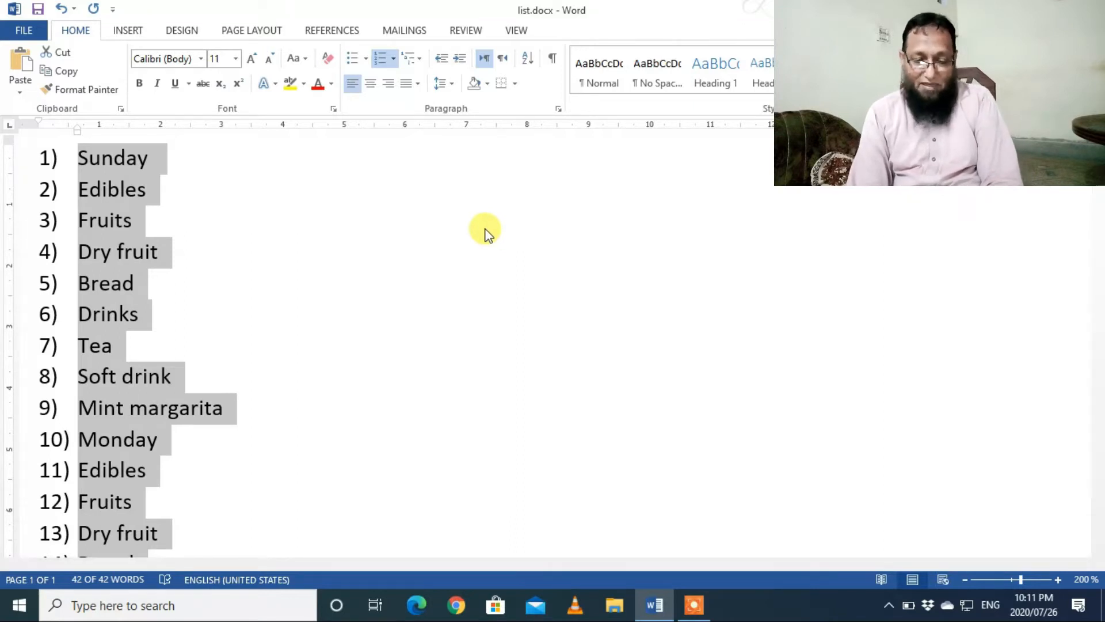
click(319, 233)
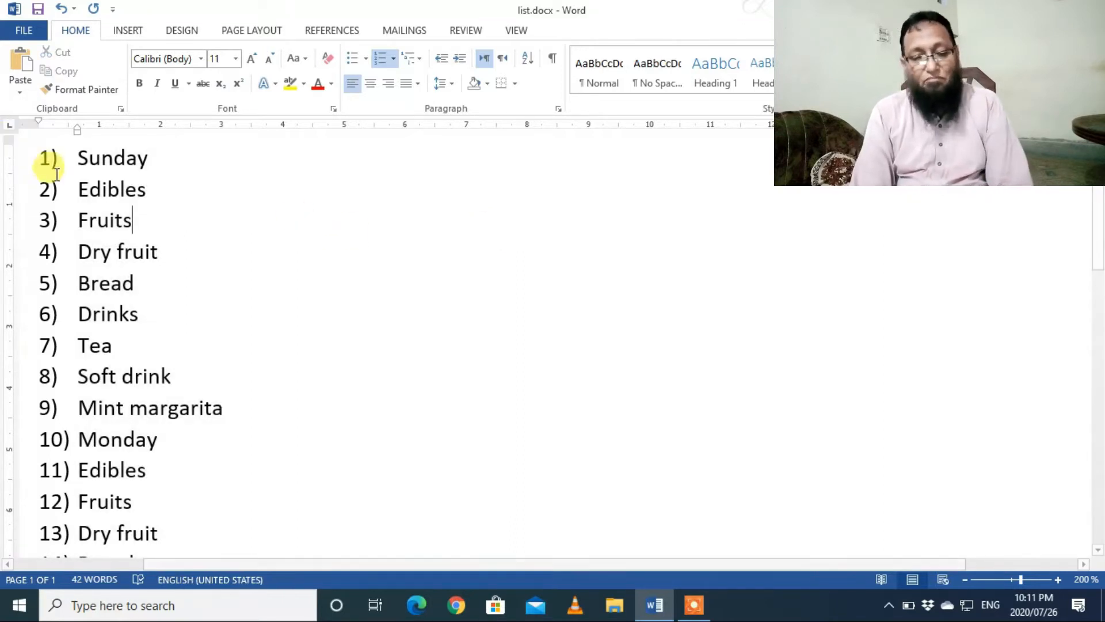
Step: Try increasing the indent of the Sunday and Monday items together by one list level, and undo it
click(75, 162)
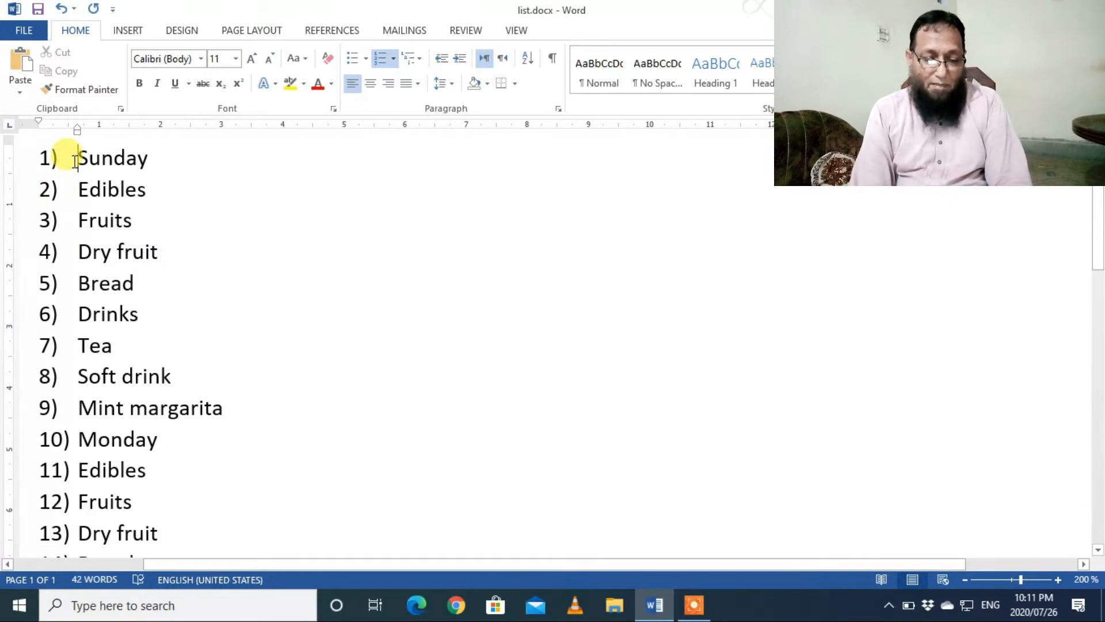
key(End)
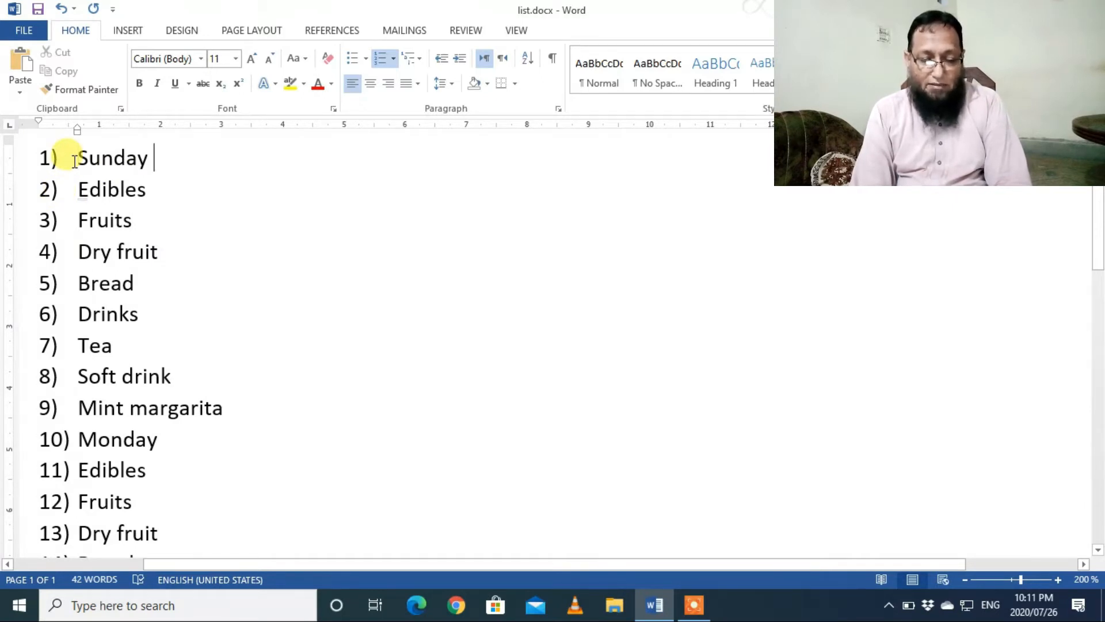
click(75, 161)
key(shift+Left)
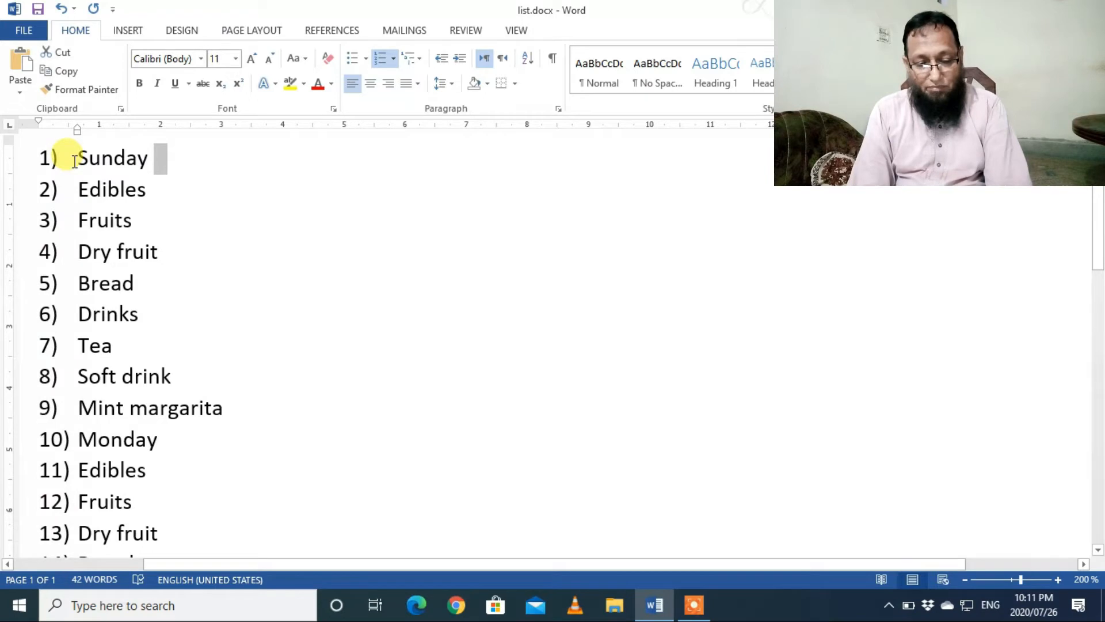
key(Left)
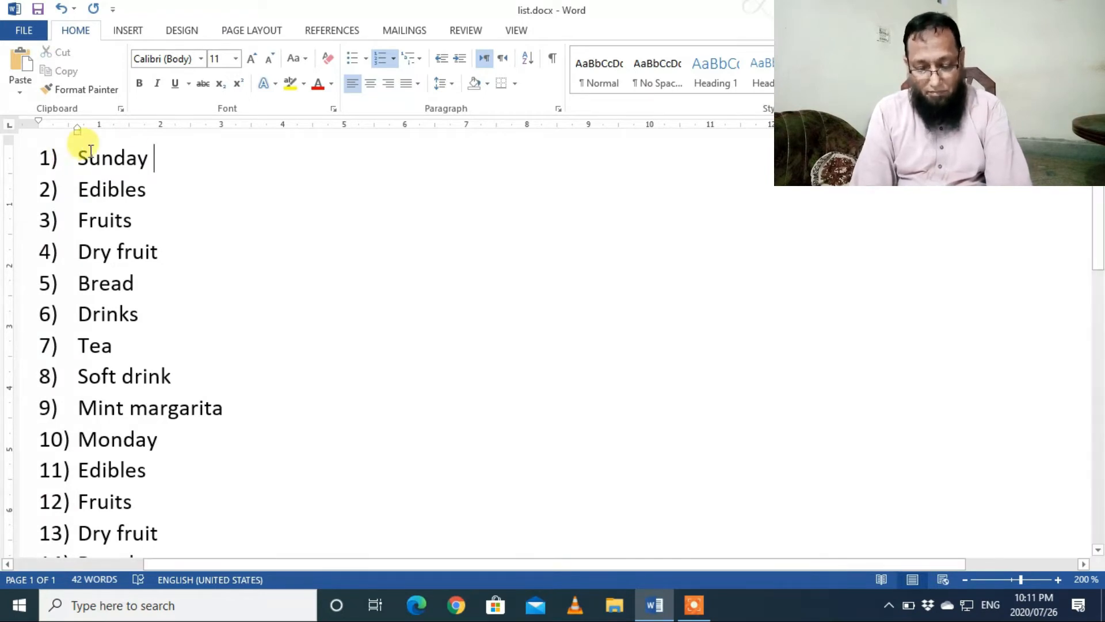
drag(148, 156, 66, 155)
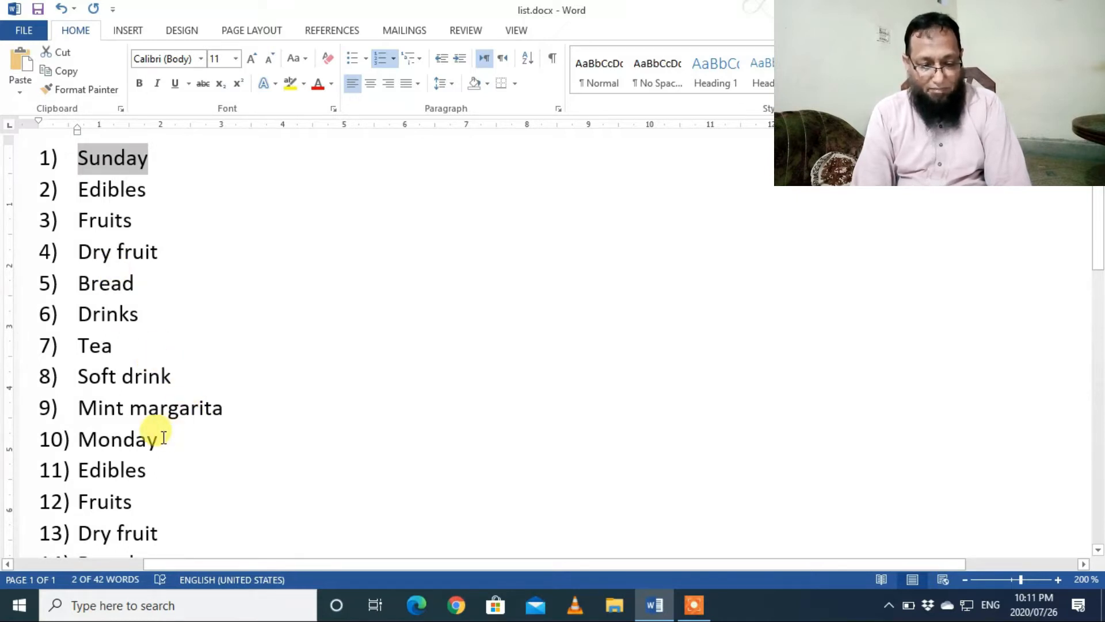
drag(164, 437, 59, 439)
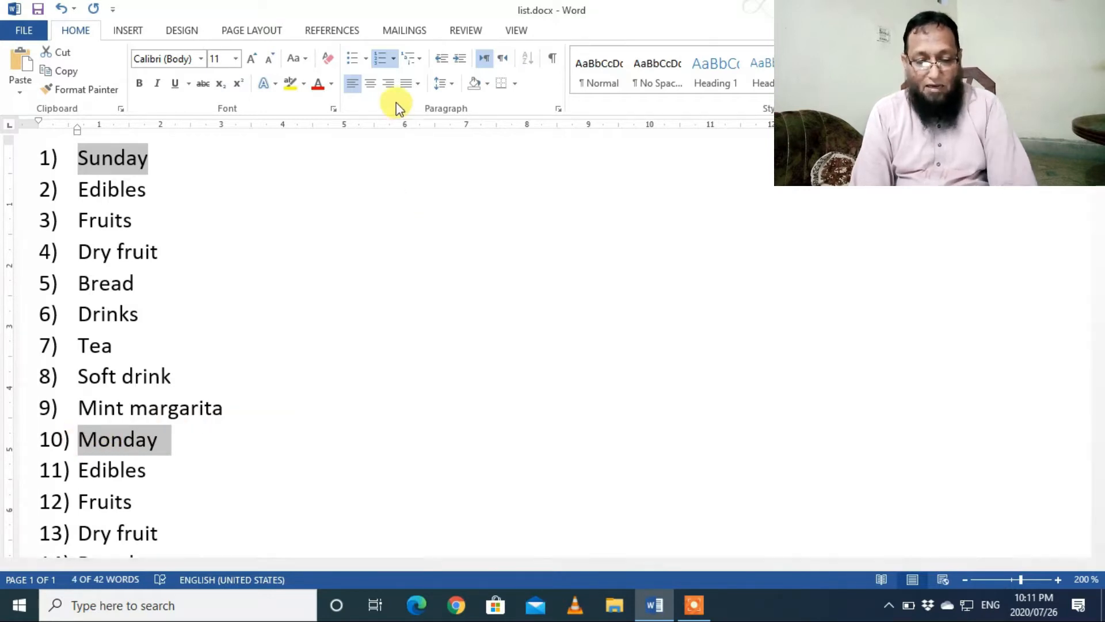
click(458, 59)
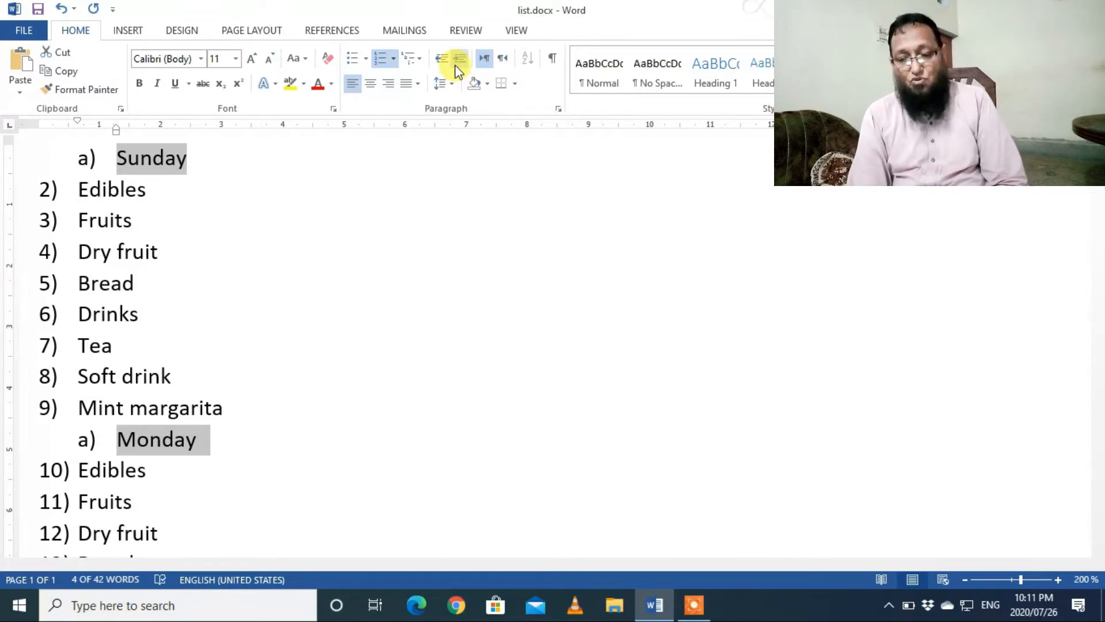
key(ctrl+z)
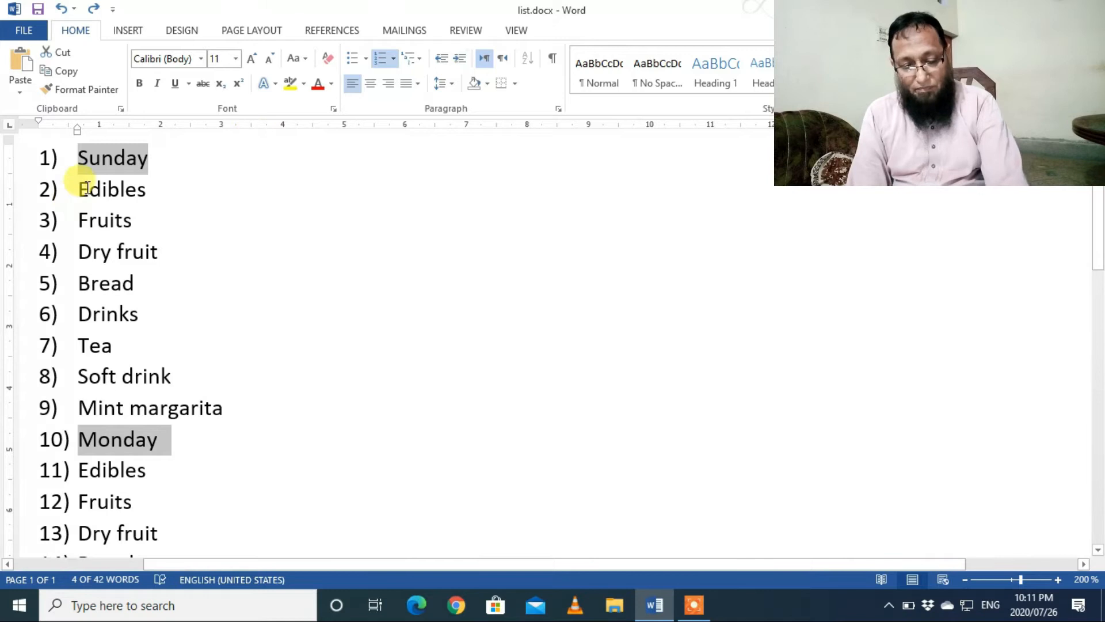
Step: Try increasing the indent of the Edibles and Drinks items of both days together by one list level, and undo it
drag(79, 188, 114, 216)
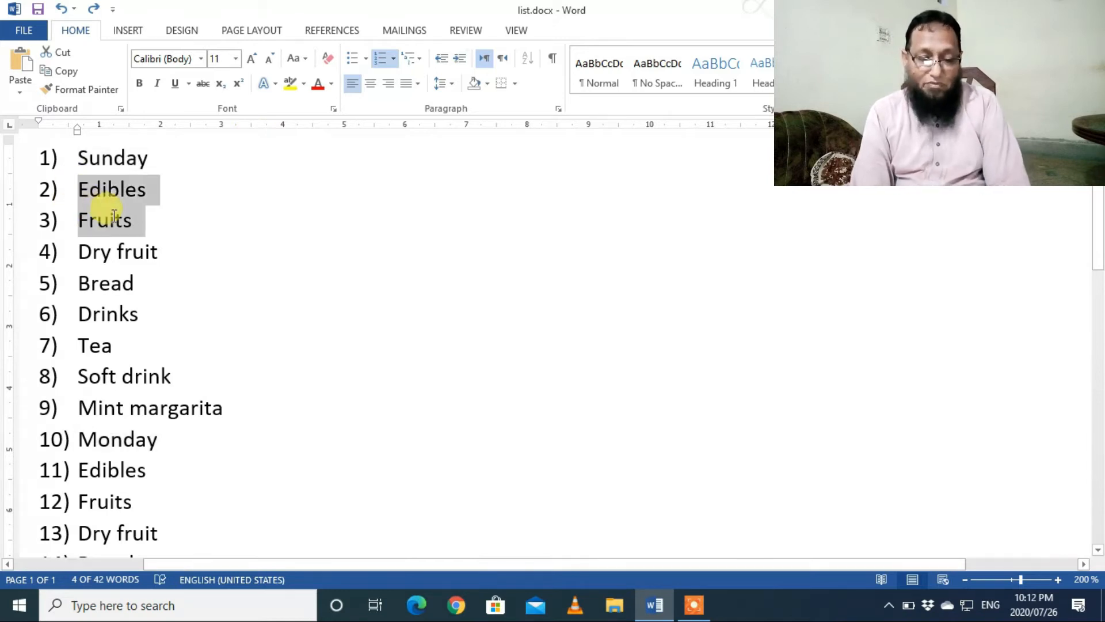
click(175, 222)
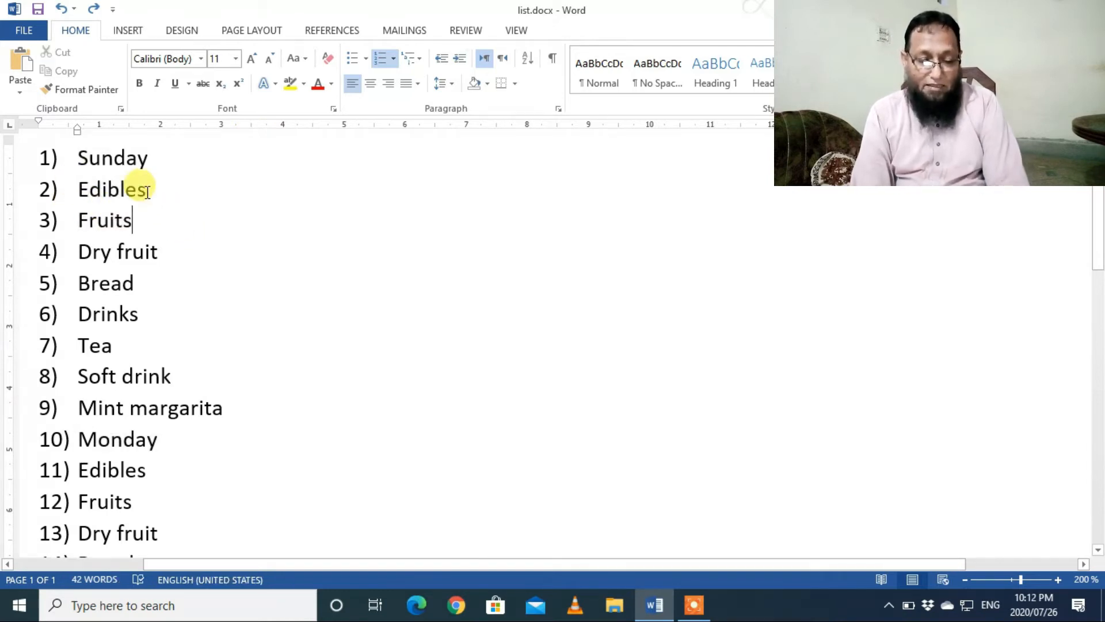
drag(79, 194, 153, 199)
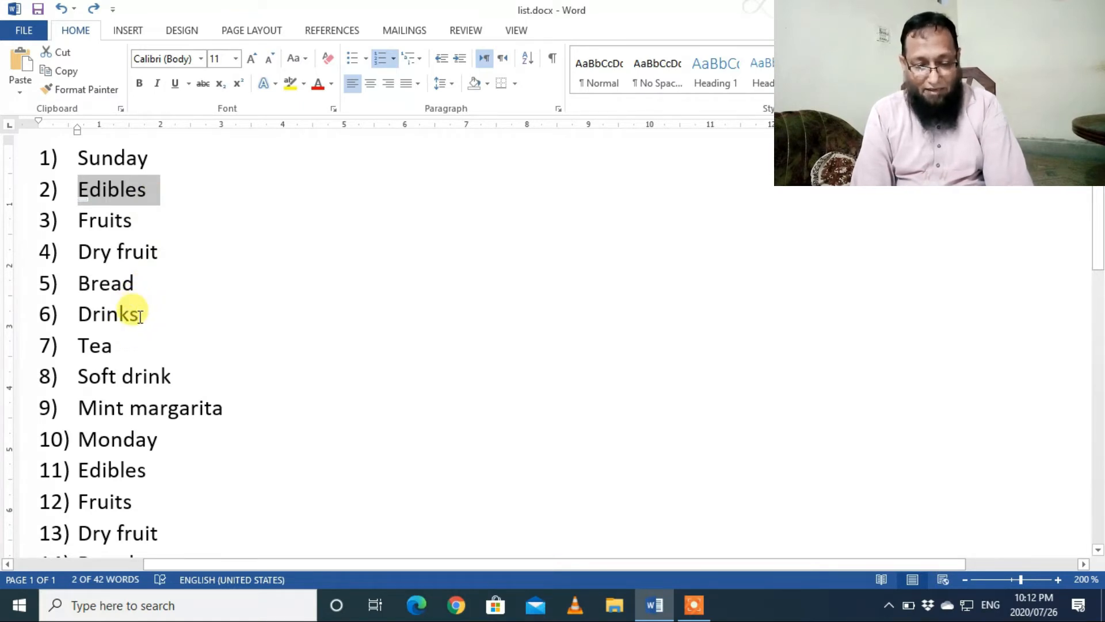
drag(140, 318, 78, 294)
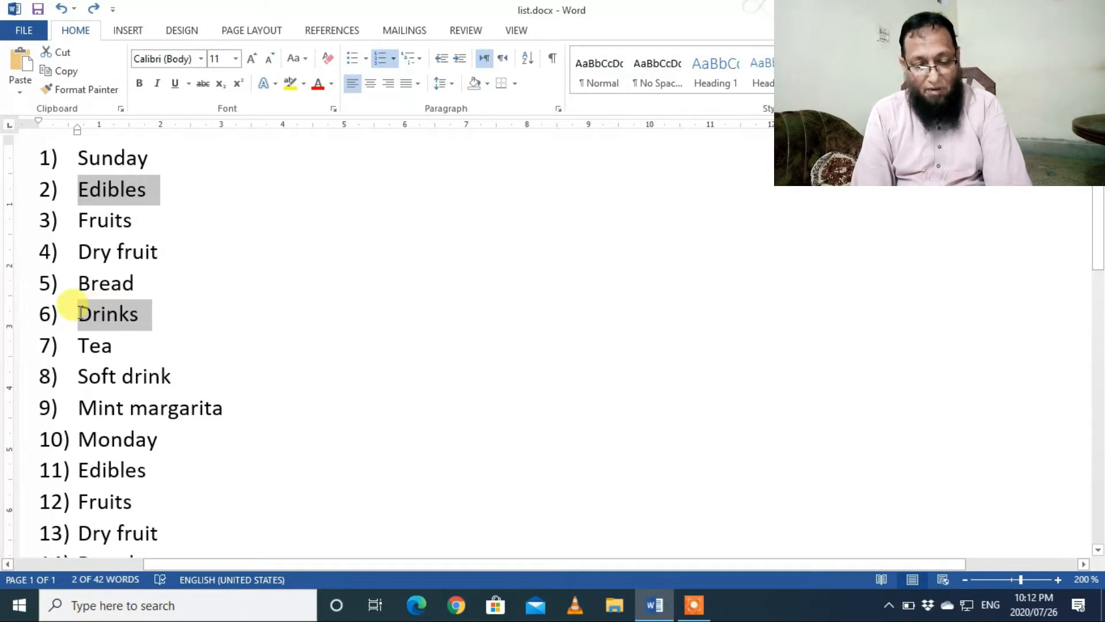
drag(108, 366, 151, 474)
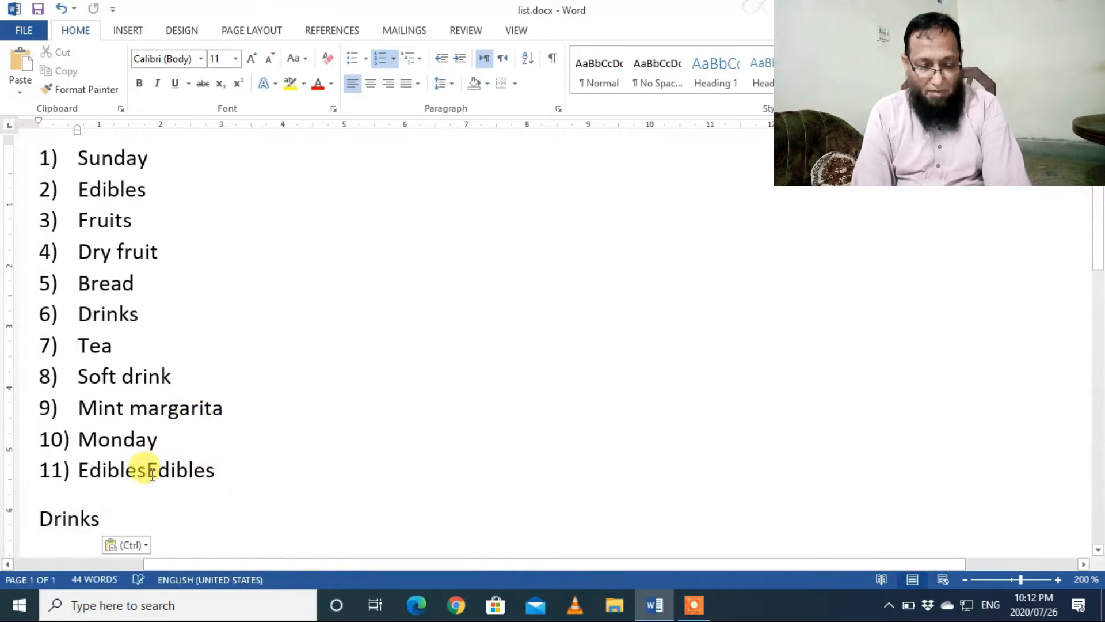
key(ctrl+z)
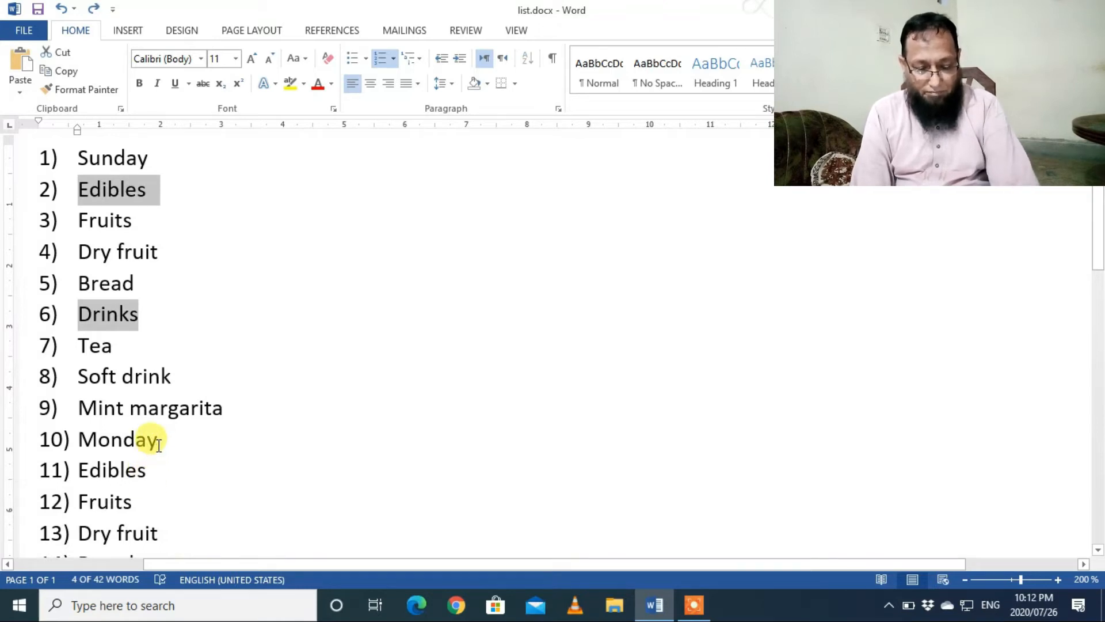
drag(148, 475, 81, 470)
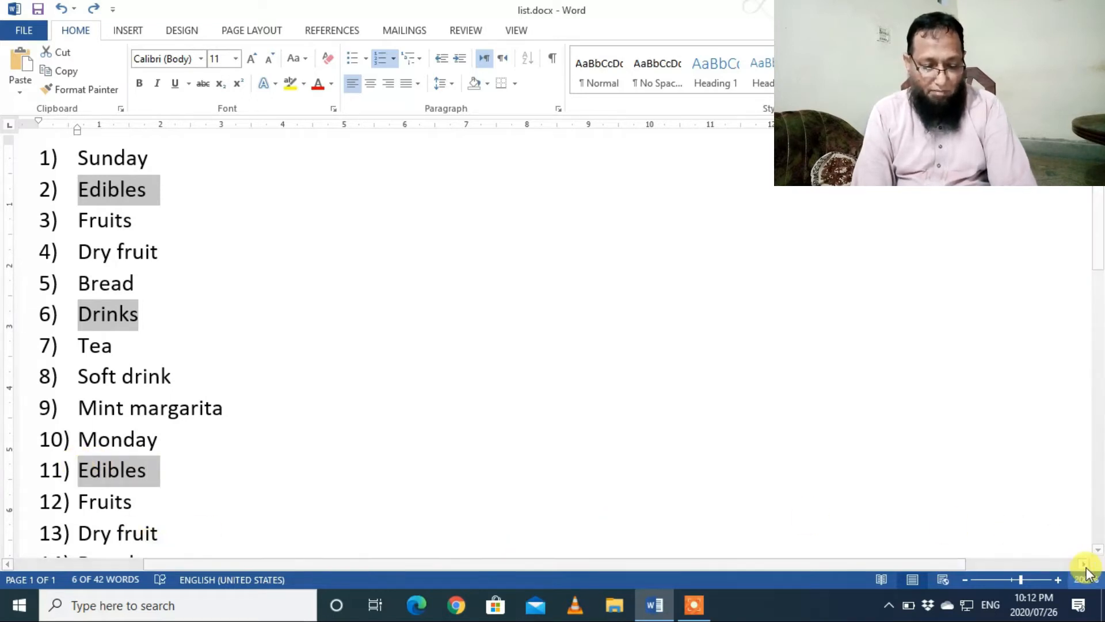
scroll(1098, 553, down, 4)
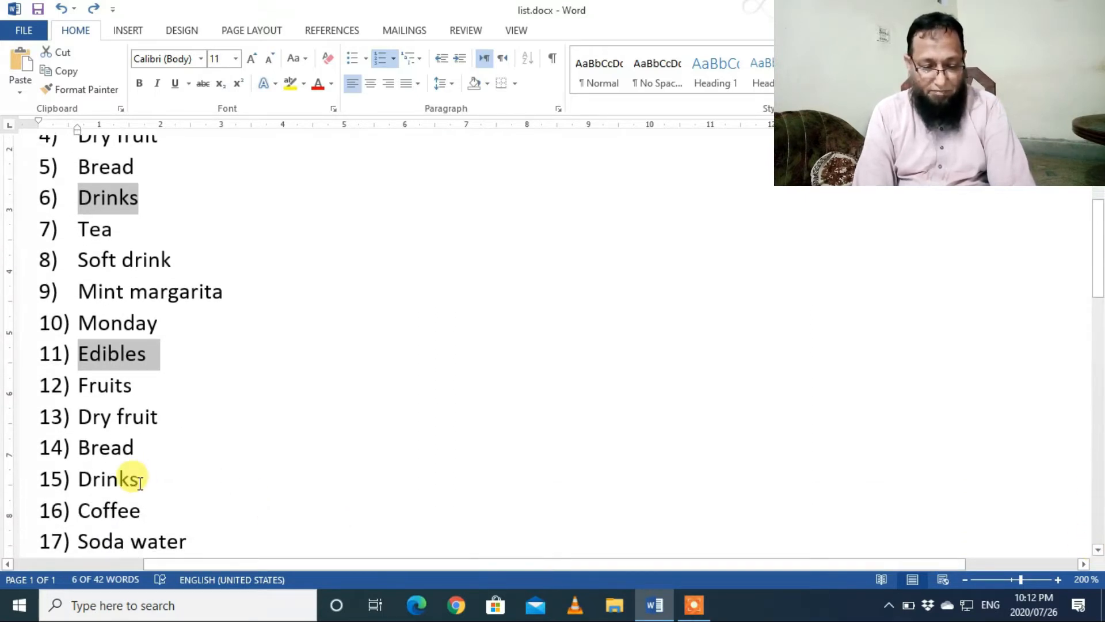
drag(140, 482, 83, 479)
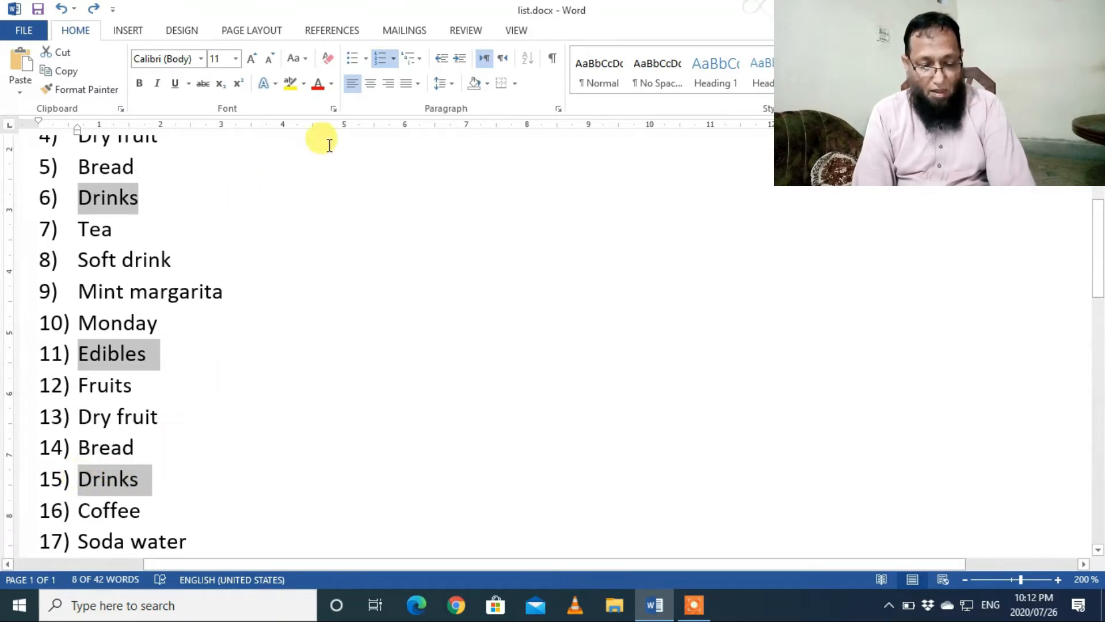
click(460, 60)
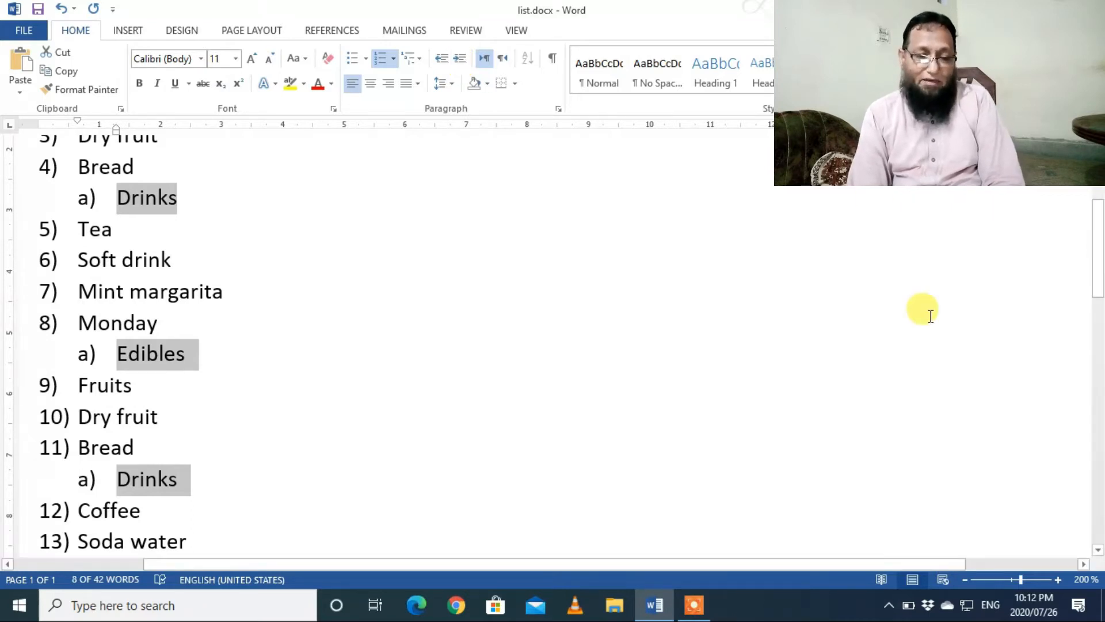
mouse_move(1101, 239)
mouse_down()
mouse_move(1100, 202)
mouse_move(1101, 228)
mouse_up()
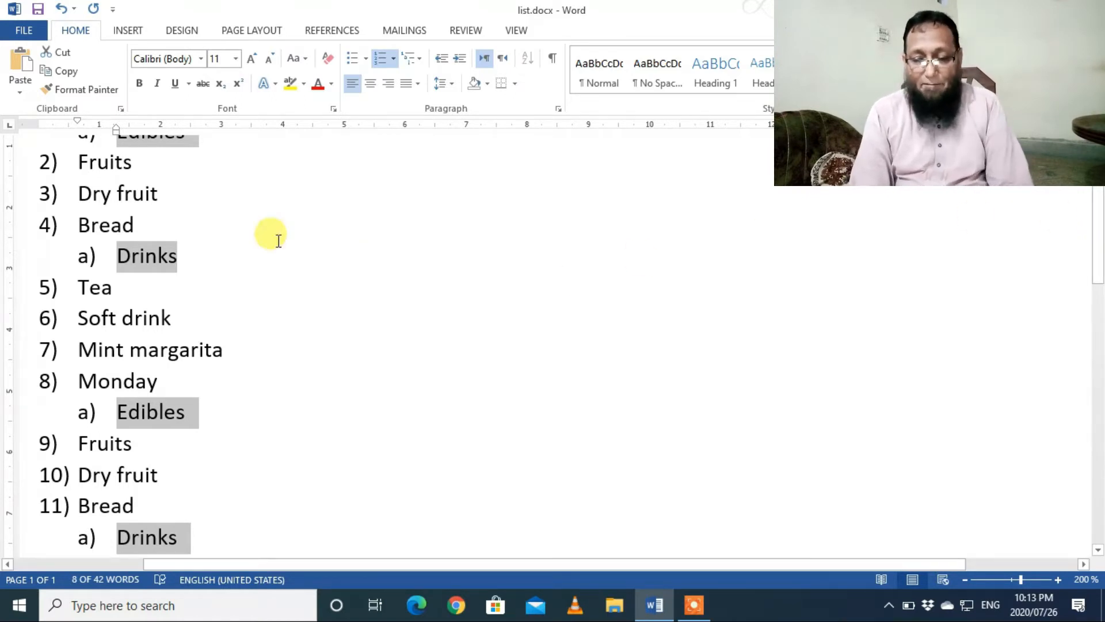
key(shift+Tab)
drag(1101, 259, 1097, 239)
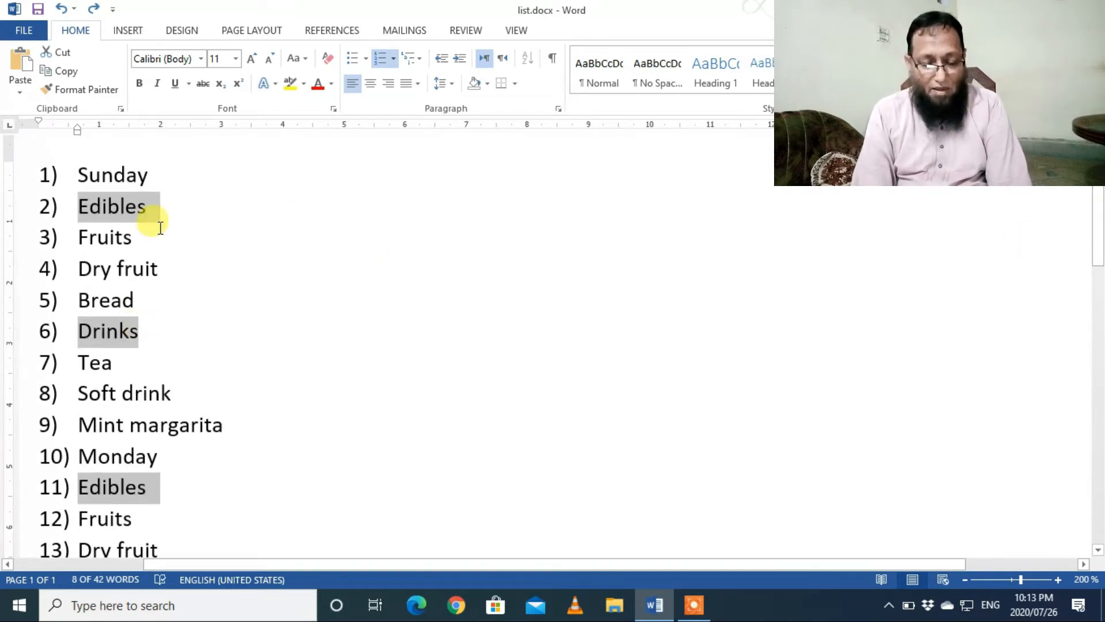
click(152, 338)
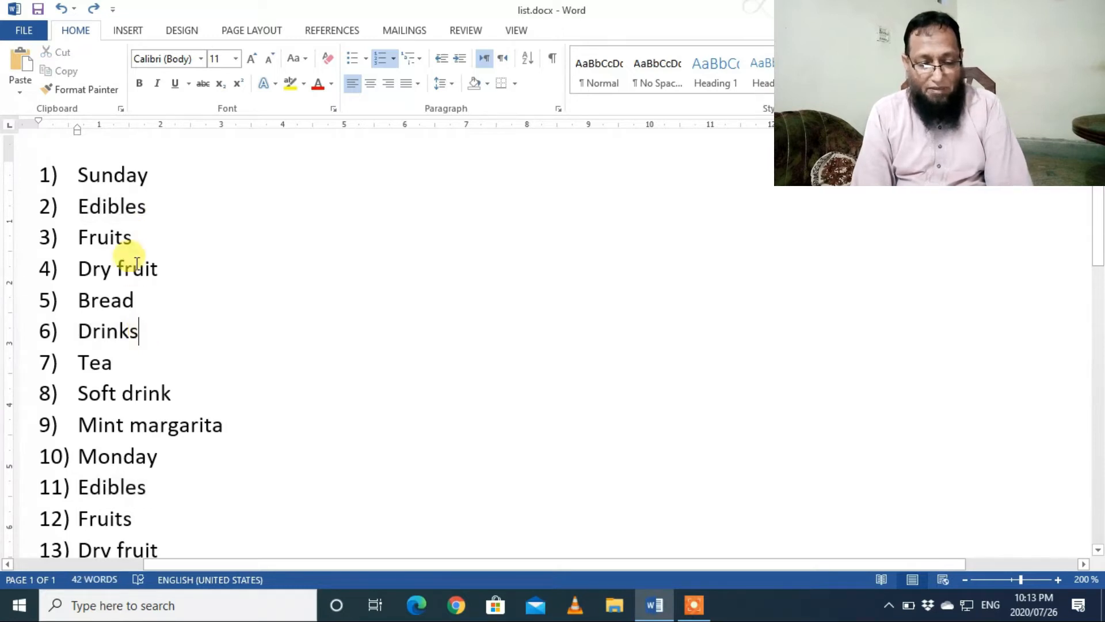
Step: Increase the indent of the Edibles items under both Sunday and Monday by one list level
drag(147, 211, 81, 206)
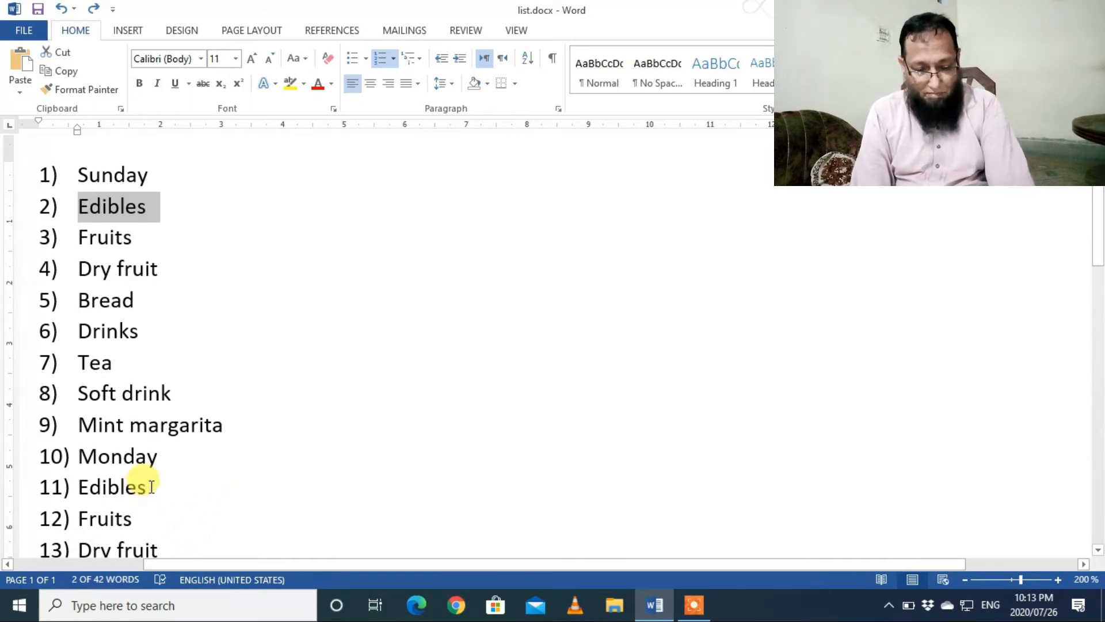
drag(150, 487, 78, 489)
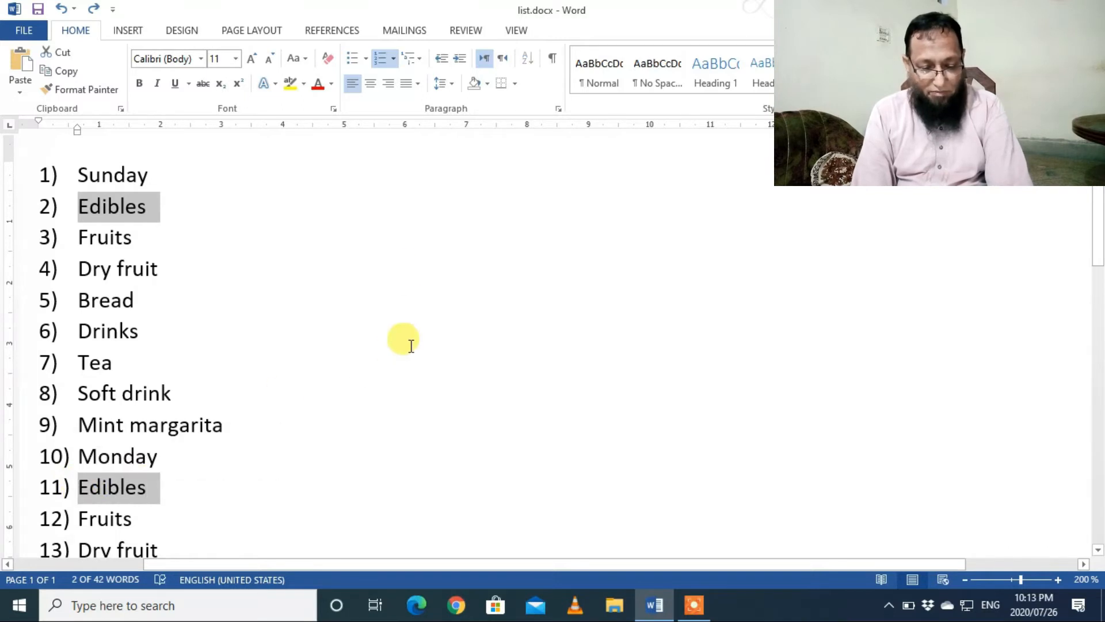
click(458, 63)
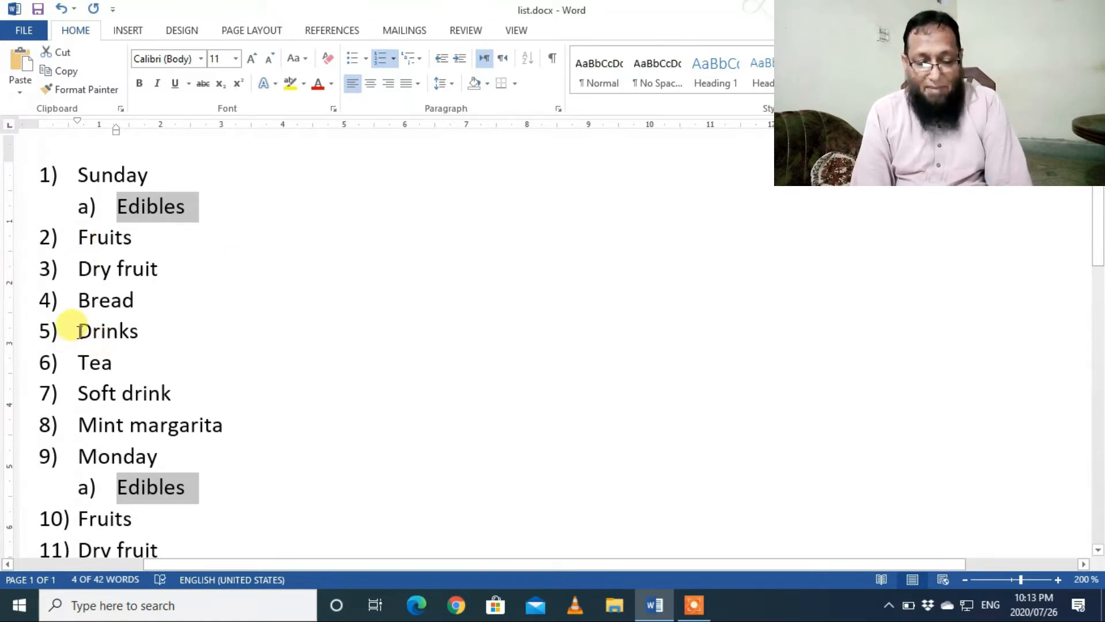
Step: Increase the indent of the Drinks items in both the Sunday and Monday parts by two list levels
drag(79, 330, 138, 337)
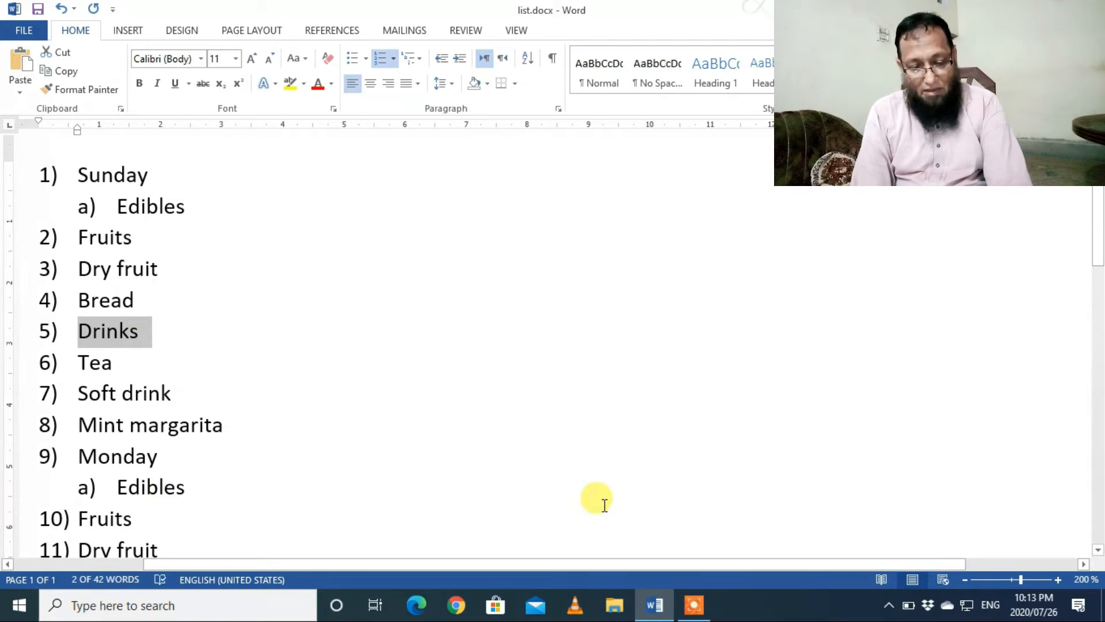
drag(1100, 553, 1100, 553)
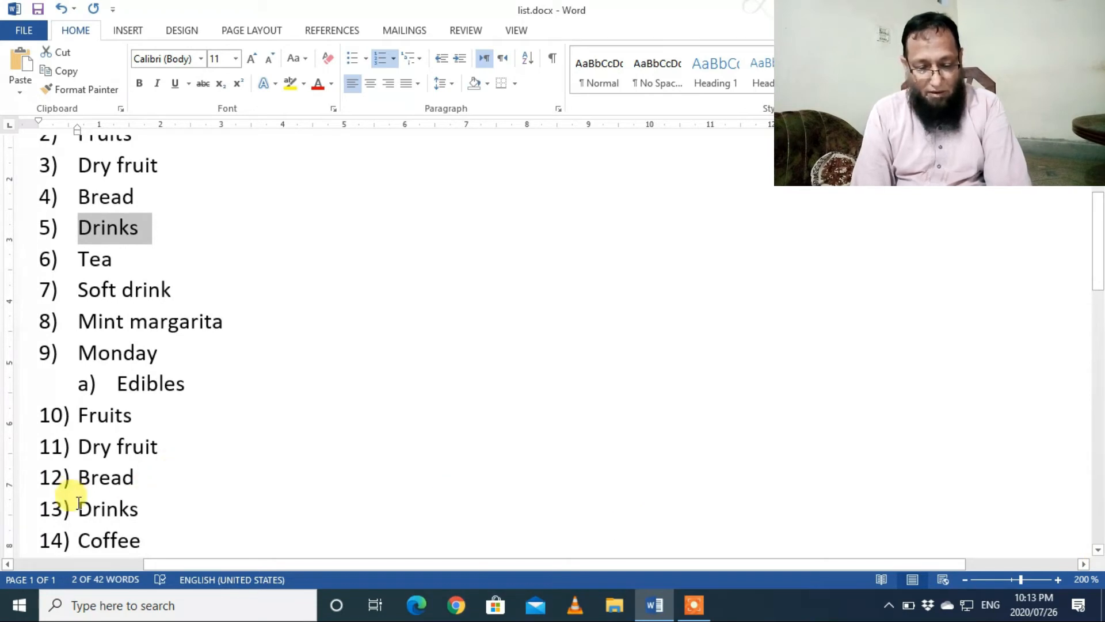
drag(79, 507, 138, 514)
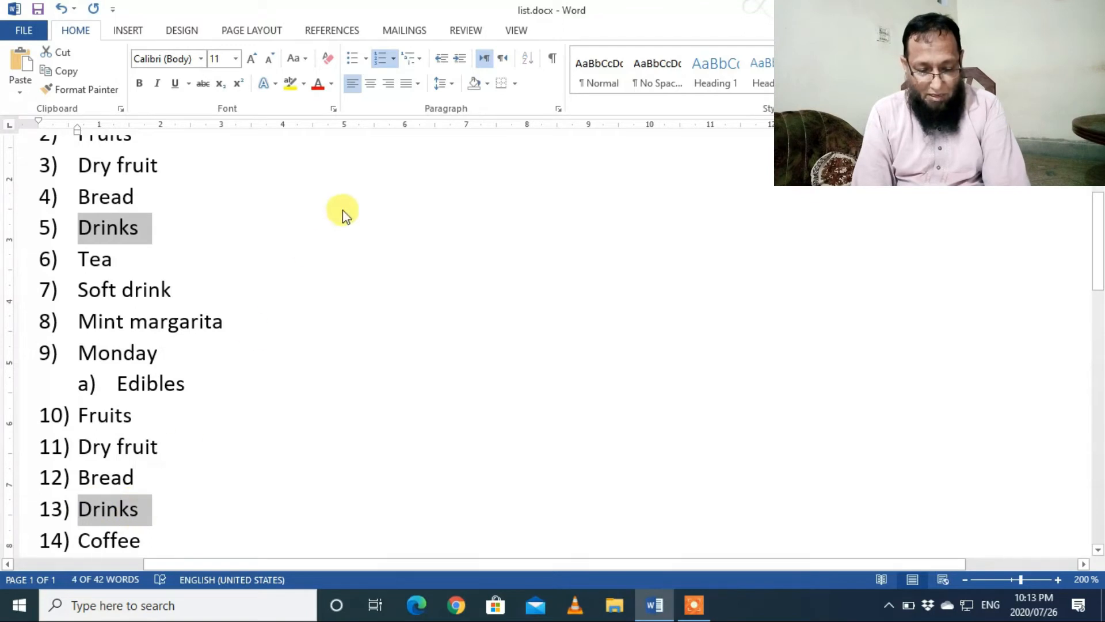
click(461, 56)
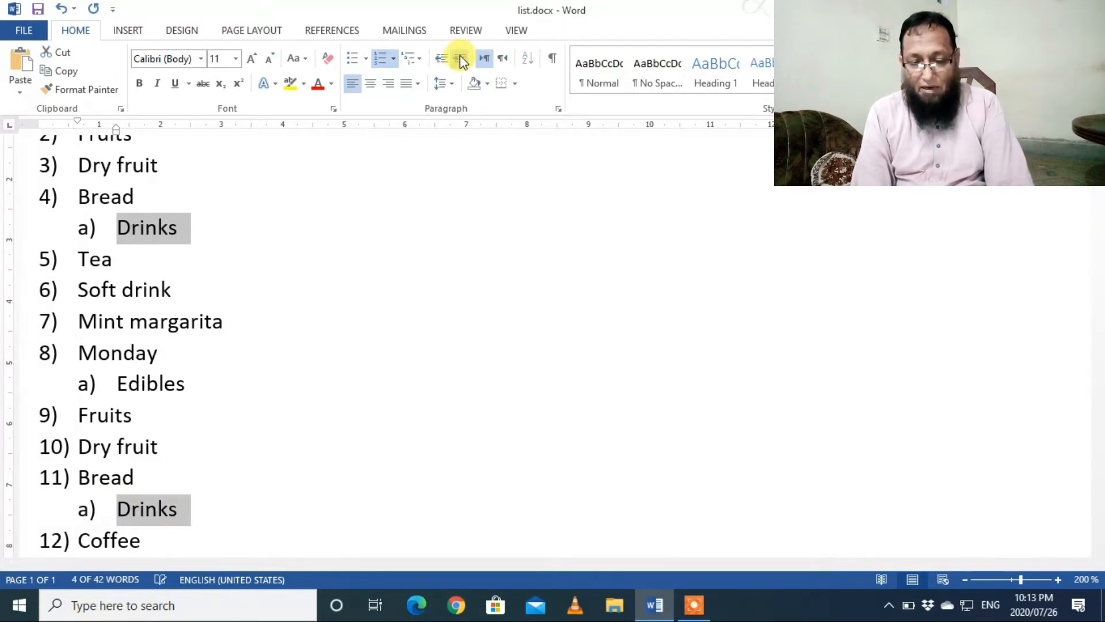
click(460, 56)
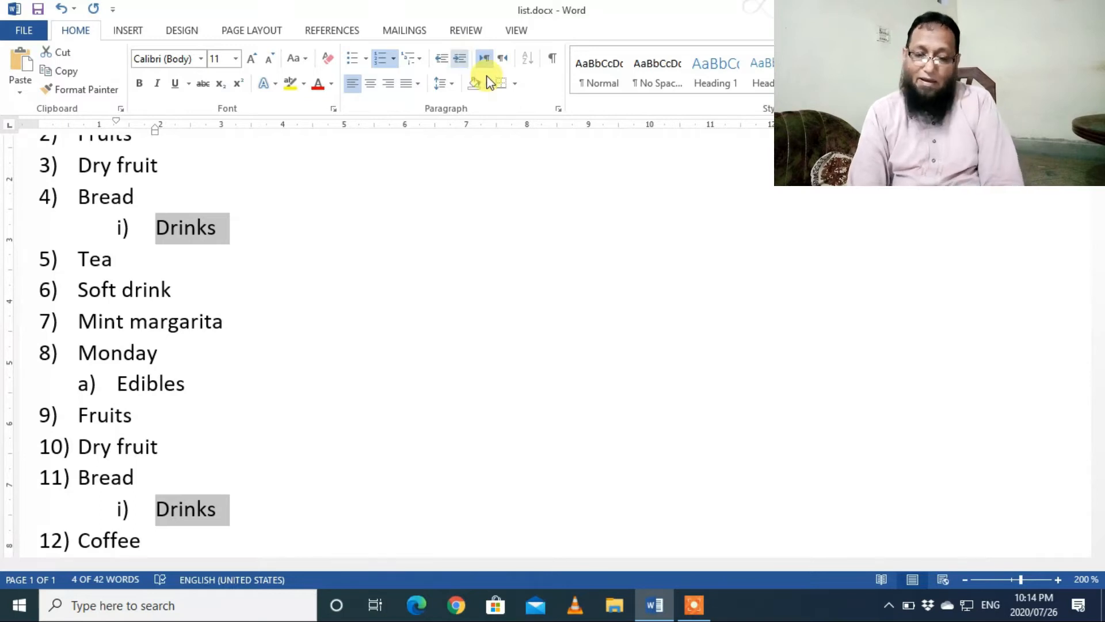
Step: Increase the indent of Sunday's Fruits, Dry fruit and Bread items by two list levels, placing them under Edibles
drag(1097, 239, 1101, 193)
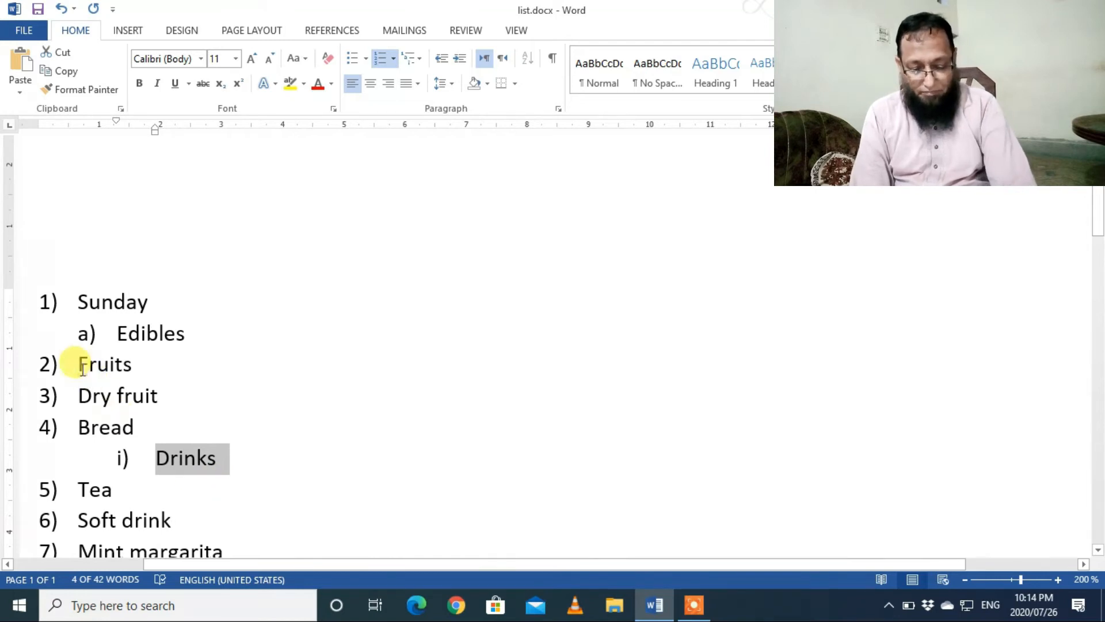
drag(80, 369, 137, 431)
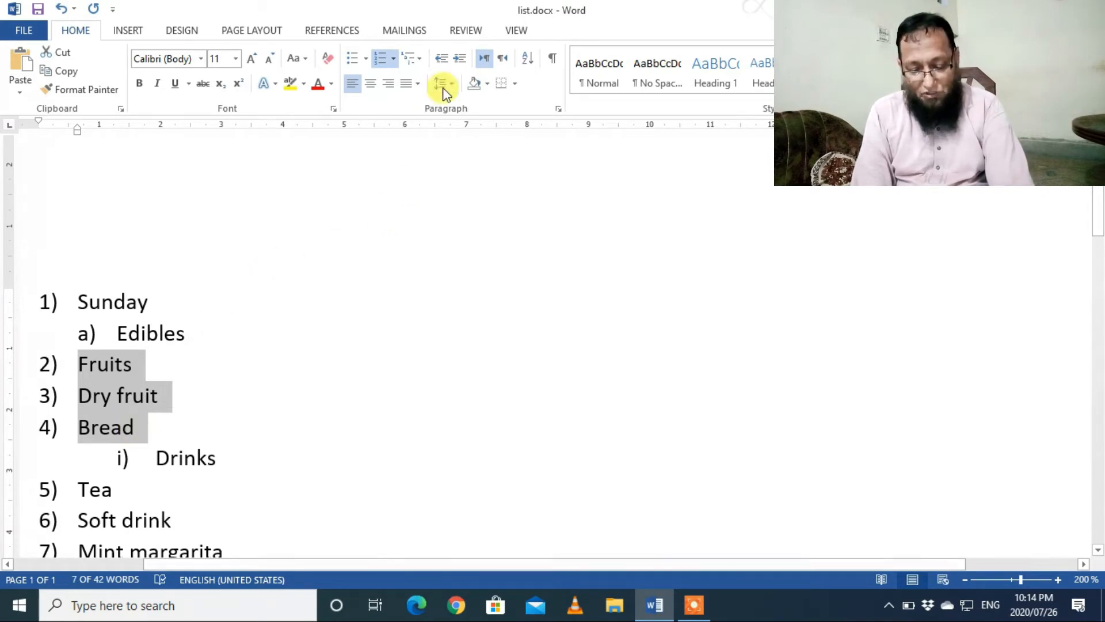
click(457, 61)
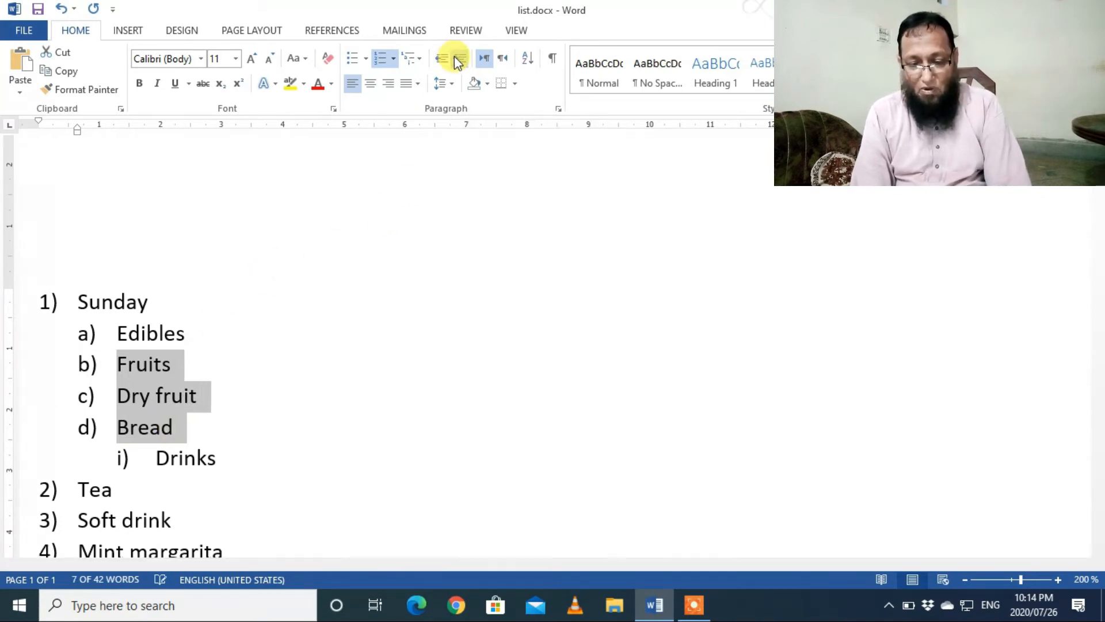
click(457, 61)
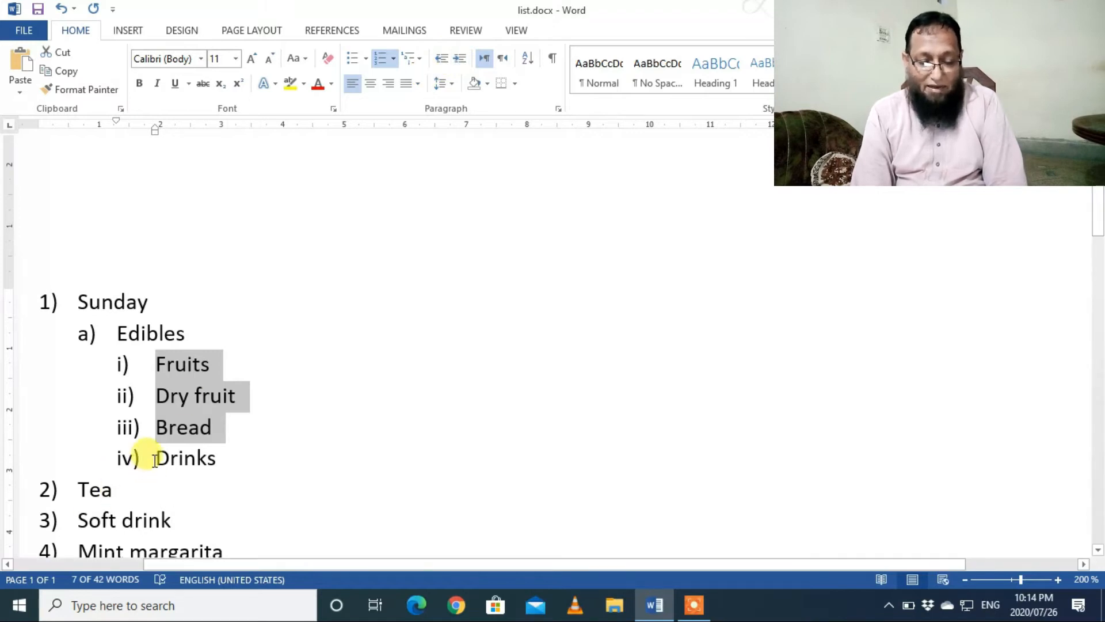
Step: Decrease the indent of both Drinks items by one list level, putting them on the same level as Edibles
drag(155, 461, 229, 461)
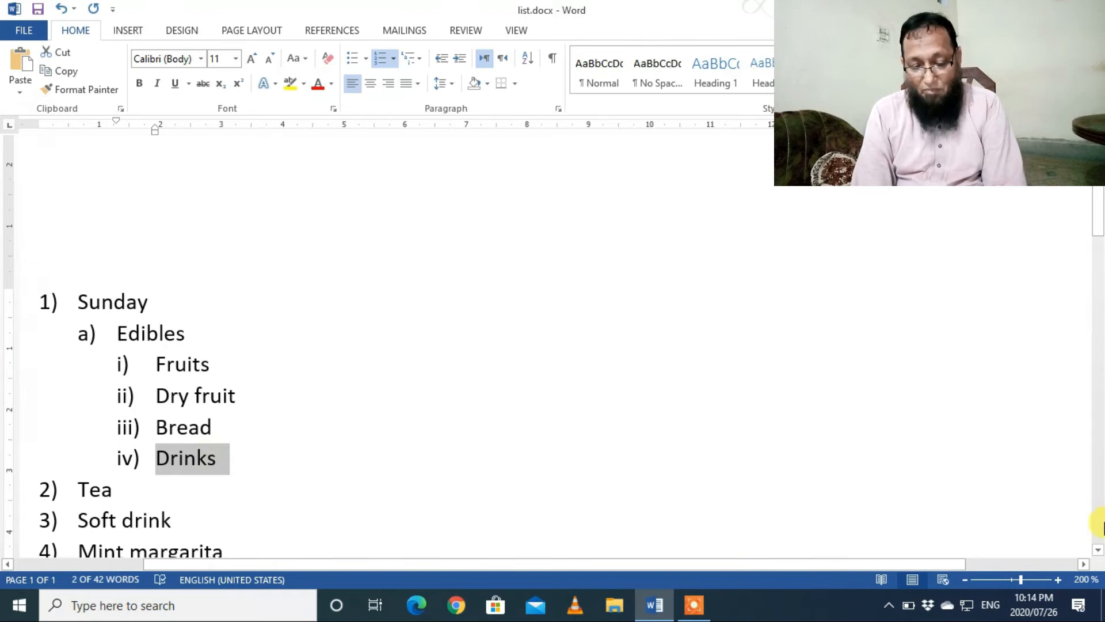
click(1099, 550)
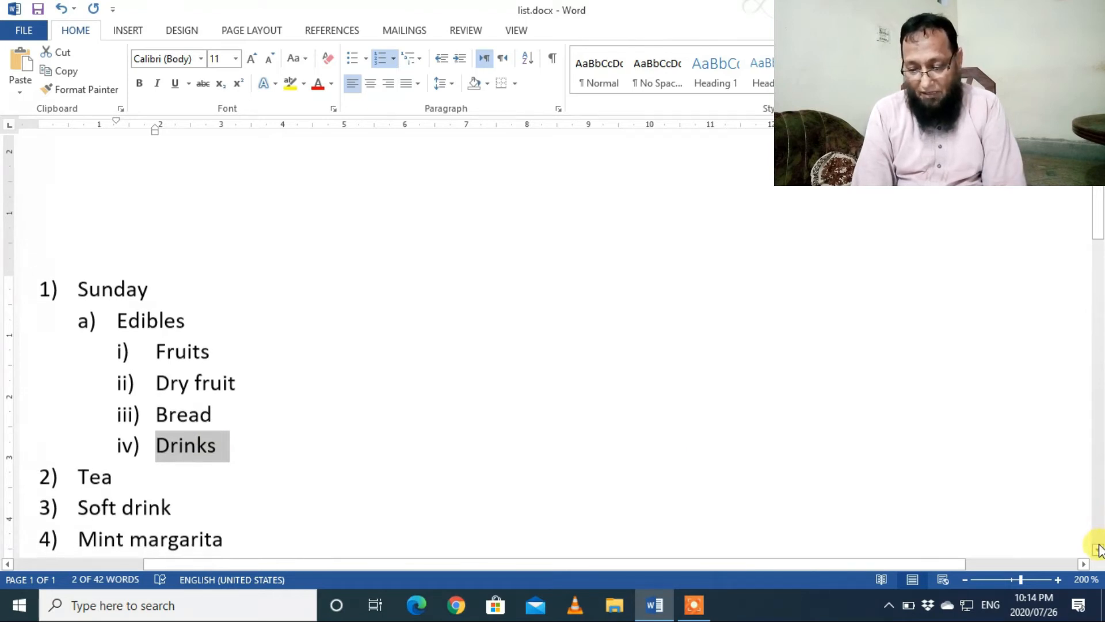
click(1099, 551)
click(1099, 550)
click(1099, 550)
click(1099, 551)
click(1099, 551)
click(1099, 550)
click(1099, 550)
click(1099, 551)
click(1099, 550)
click(1099, 551)
click(1099, 551)
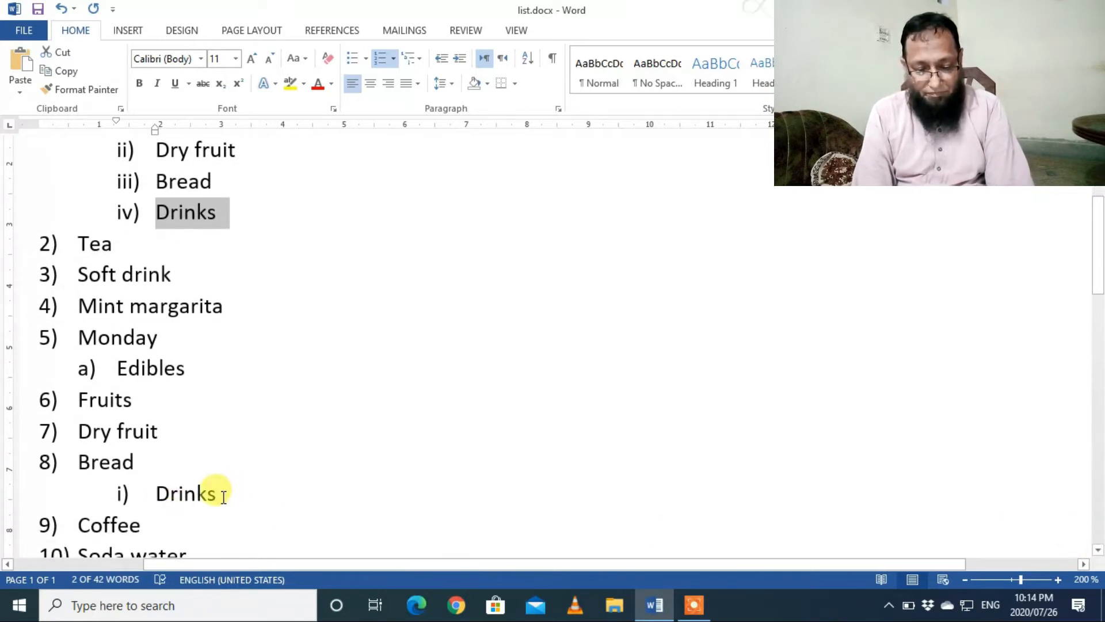
drag(218, 495, 151, 491)
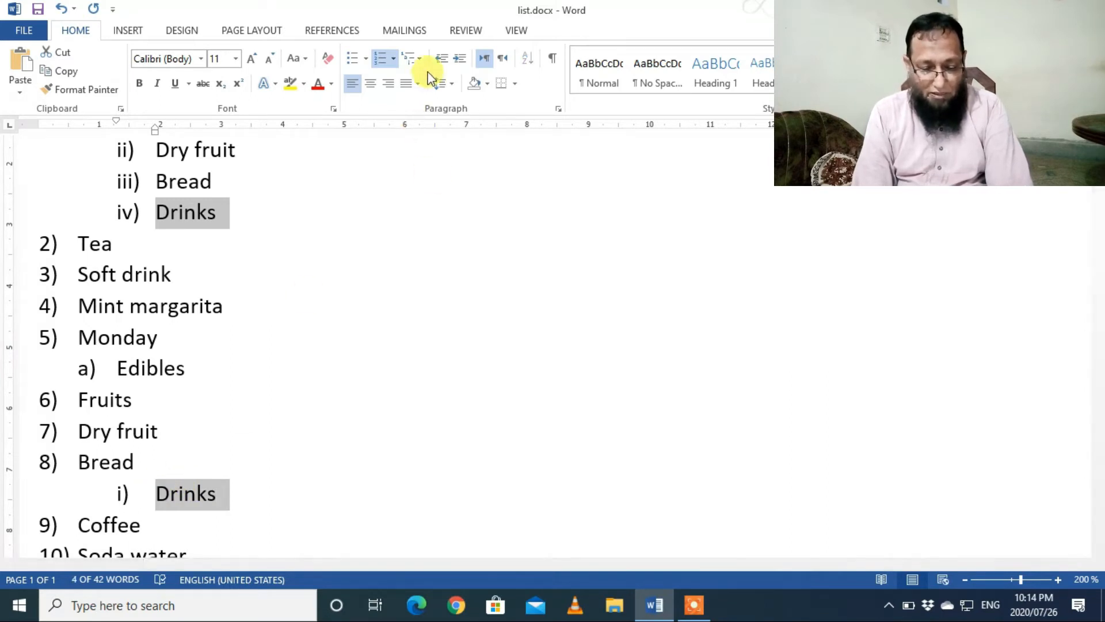
click(440, 60)
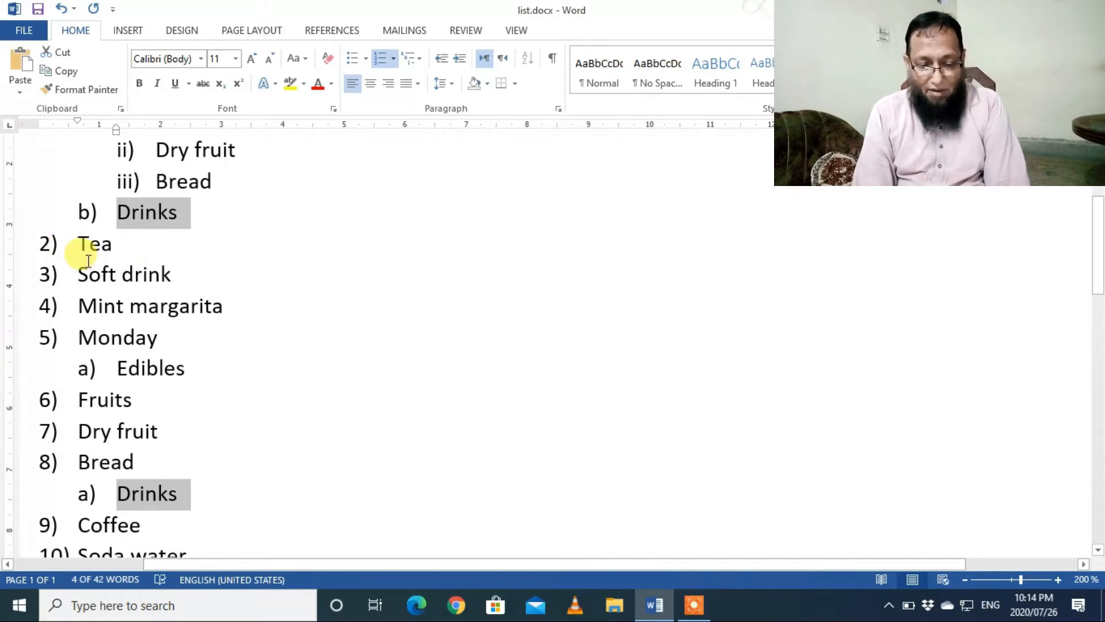
Step: Increase the indent of Sunday's Tea, Soft drink and Mint margarita items by two list levels, placing them under Drinks
drag(77, 243, 196, 304)
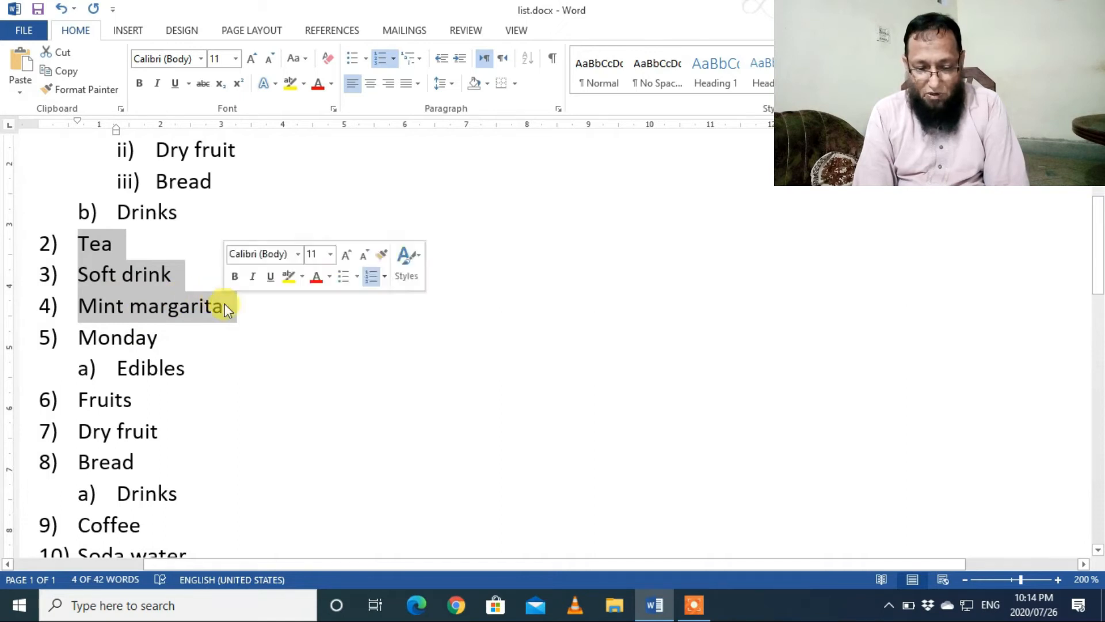
click(463, 58)
click(463, 58)
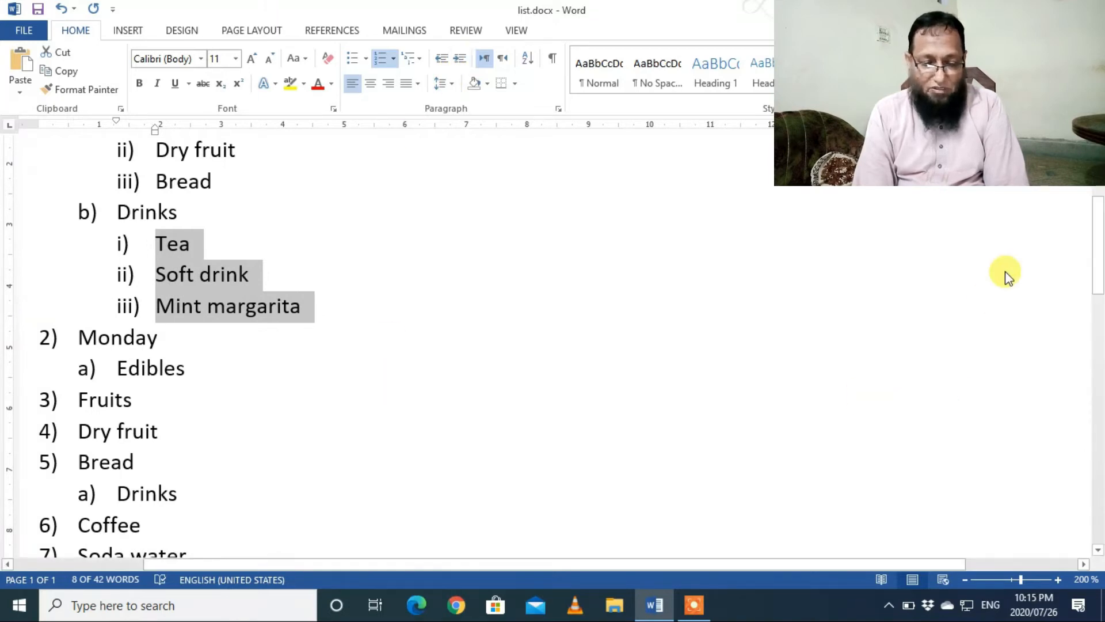
Step: Increase the indent of Monday's Fruits, Dry fruit and Bread items by two list levels, placing them under Edibles
drag(1098, 251, 1100, 289)
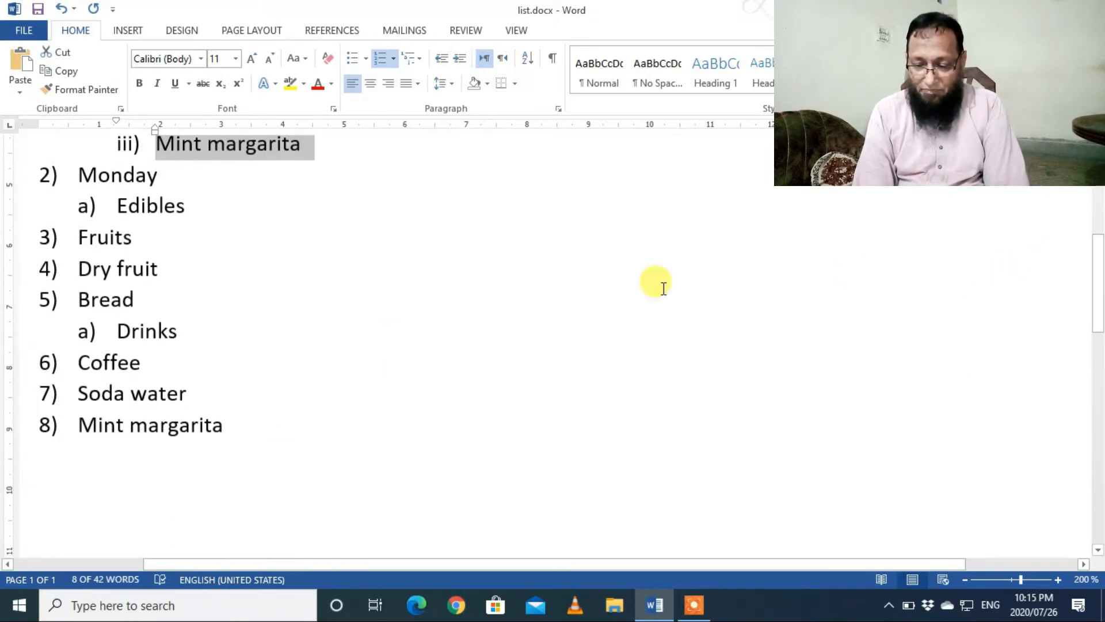
drag(75, 239, 144, 283)
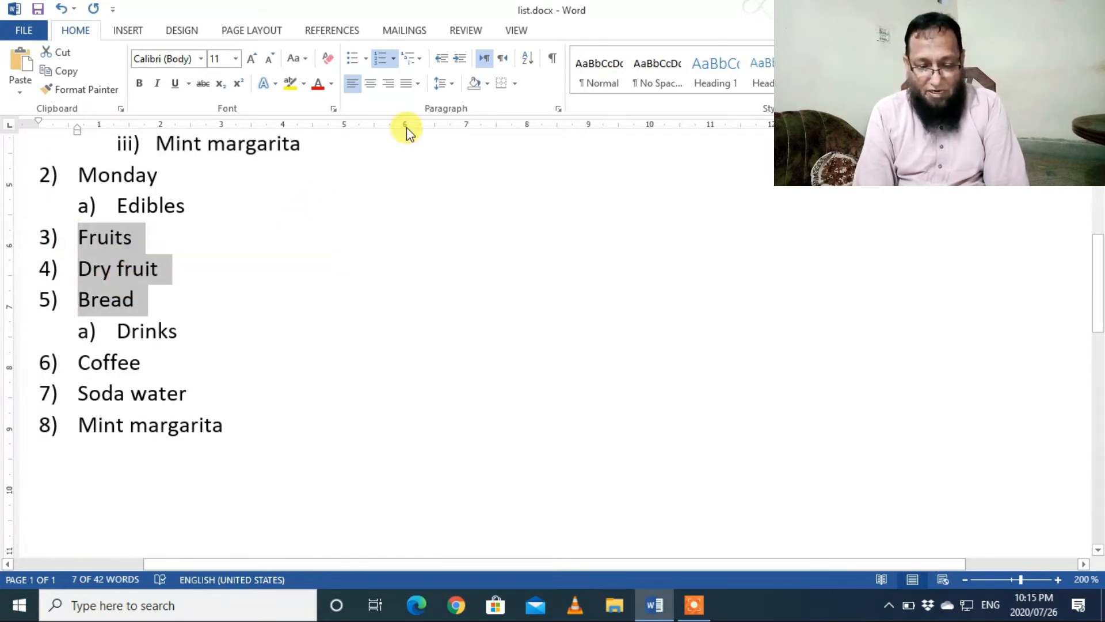
click(458, 62)
click(459, 62)
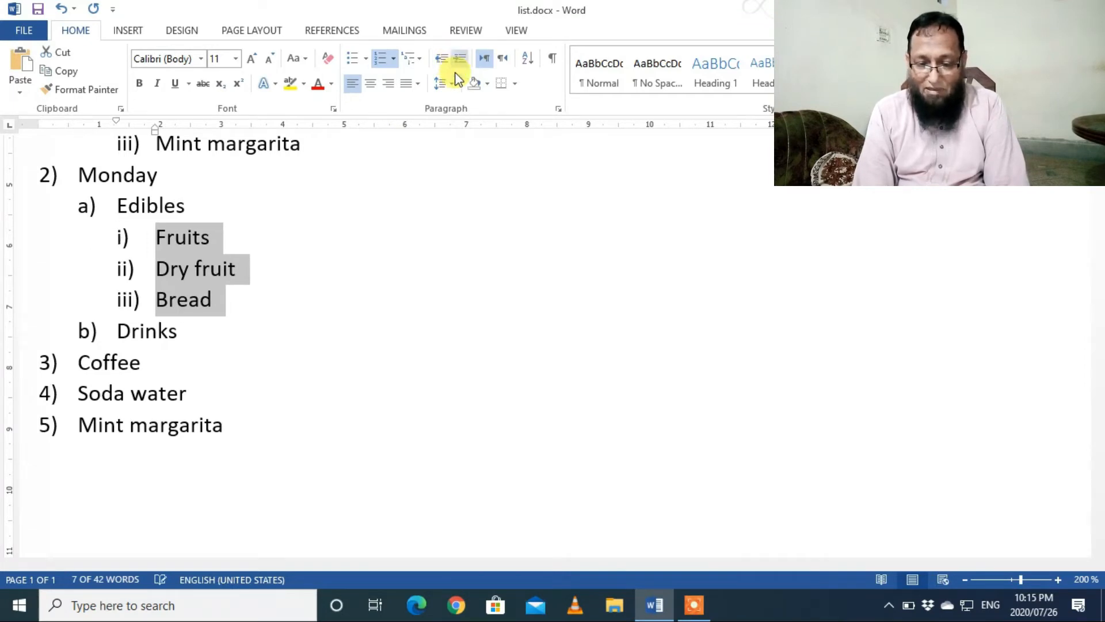
Step: Increase the indent of Monday's Coffee, Soda water and Mint margarita items by two list levels, placing them under Drinks
drag(78, 365, 207, 432)
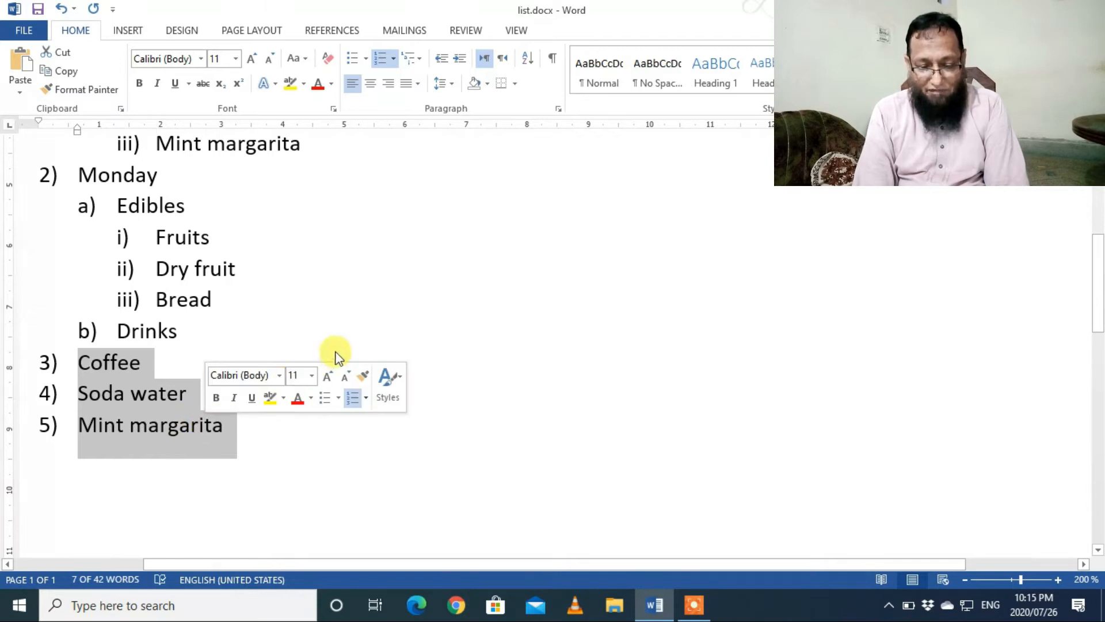
click(461, 59)
click(461, 59)
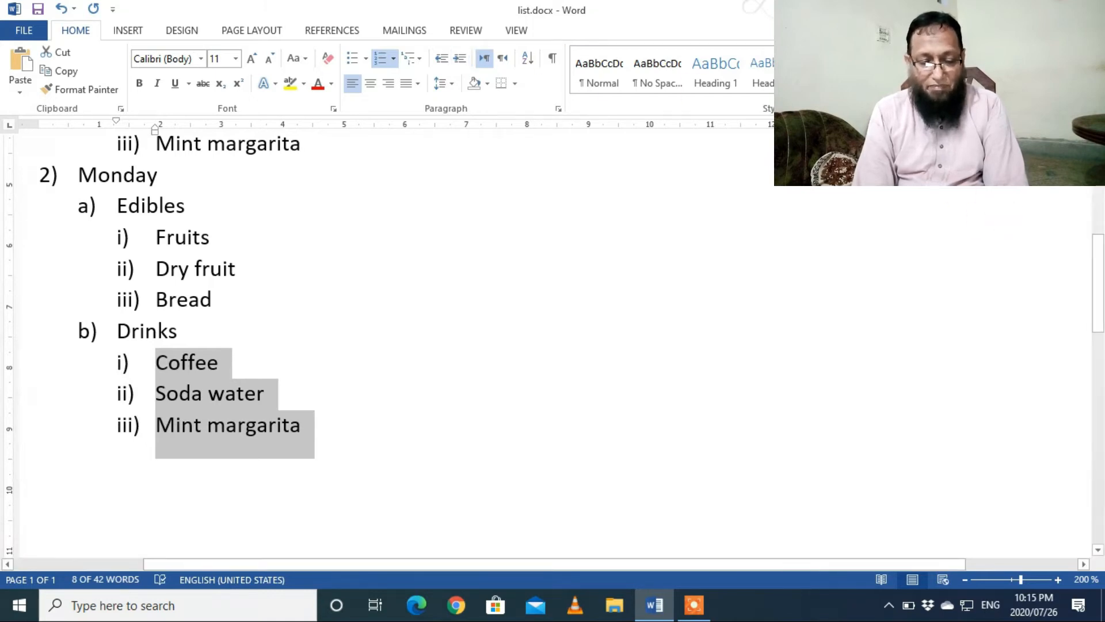
scroll(553, 346, up, 3)
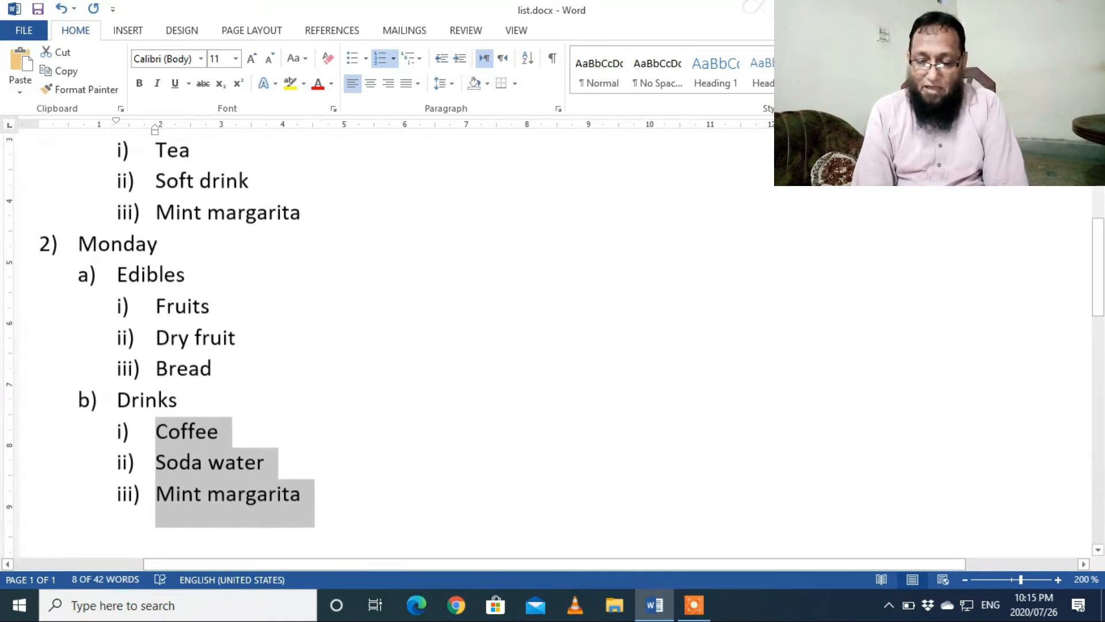
scroll(1094, 328, up, 4)
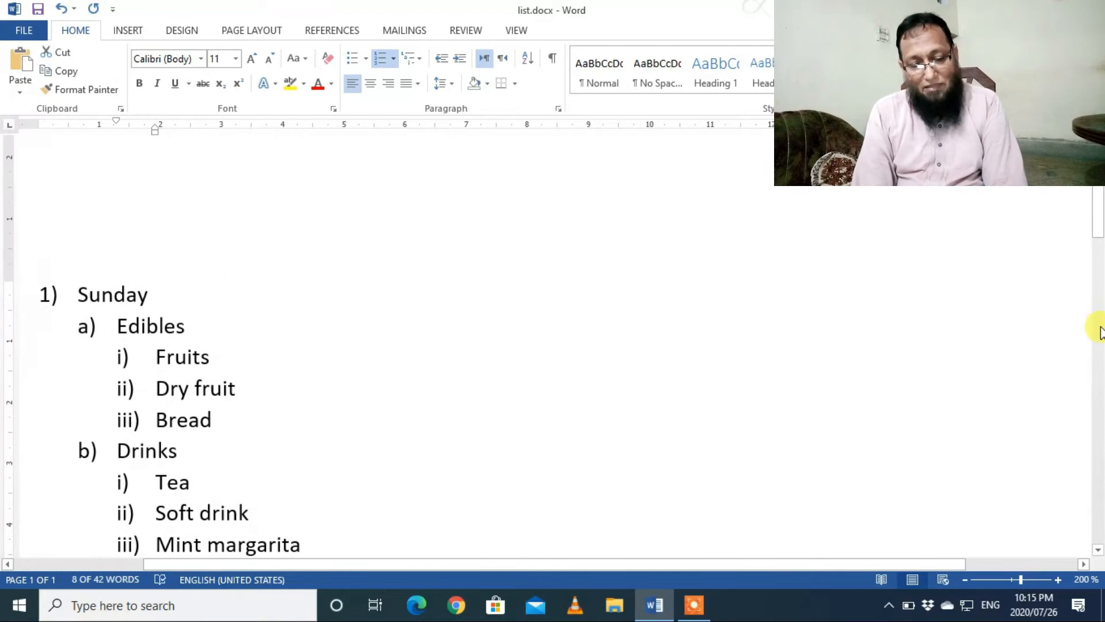
click(1098, 551)
click(1098, 551)
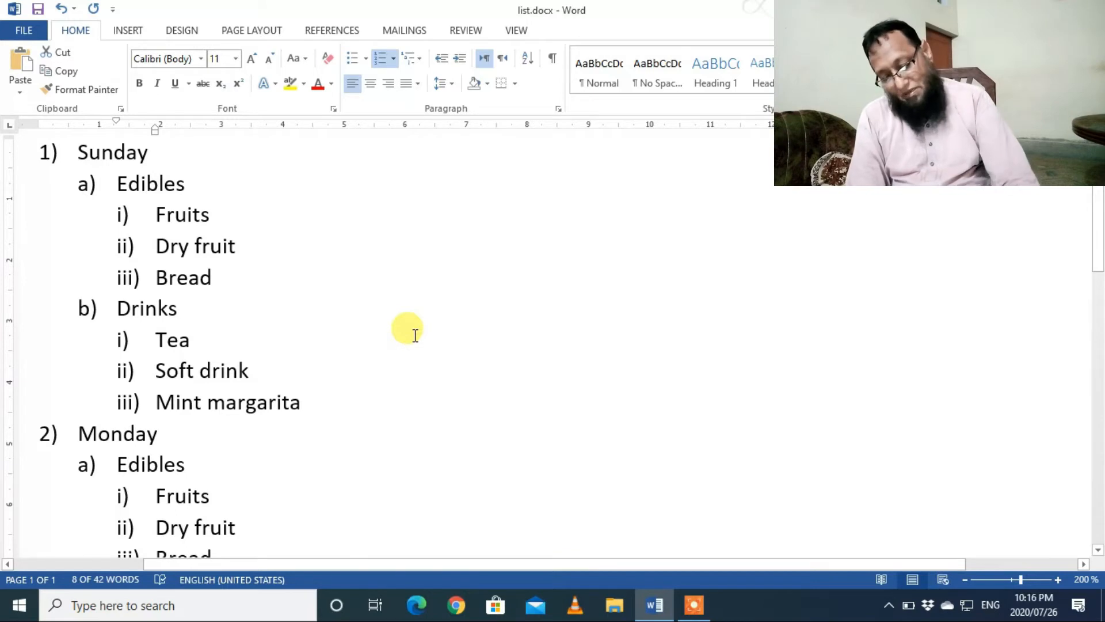
Step: Undo all the indent changes and the numbering of the Sunday and Monday list, back to plain unnumbered text
key(ctrl+z)
key(ctrl+z)
key(ctrl+z)
key(ctrl+z)
key(ctrl+z)
key(ctrl+z)
key(ctrl+z)
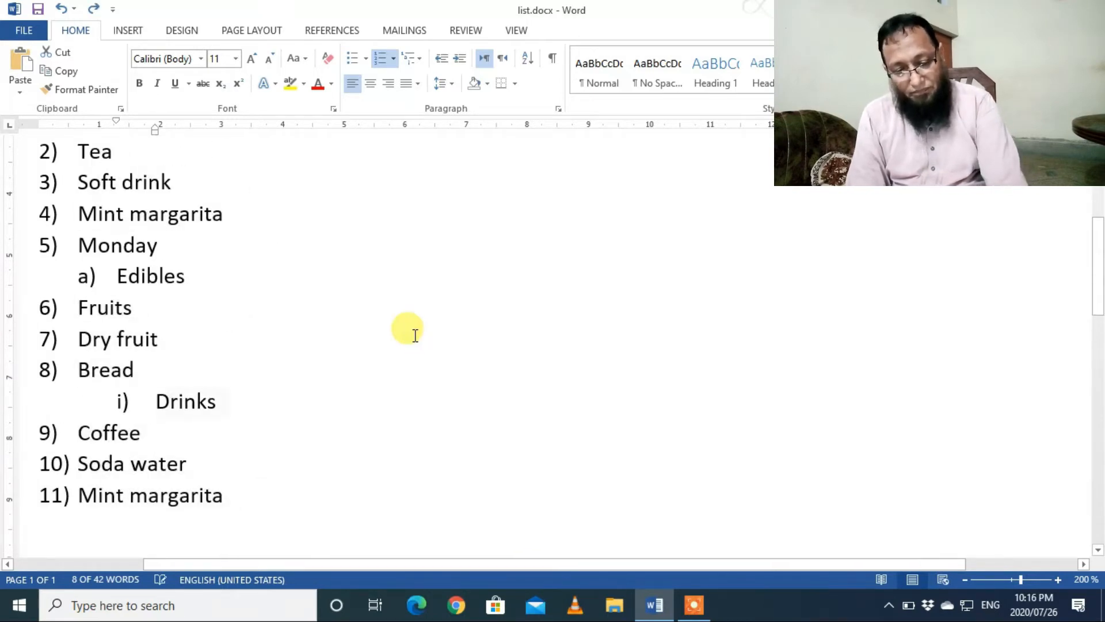
key(ctrl+z)
key(ctrl+z)
key(ctrl+z)
key(ctrl+z)
key(ctrl+z)
key(ctrl+z)
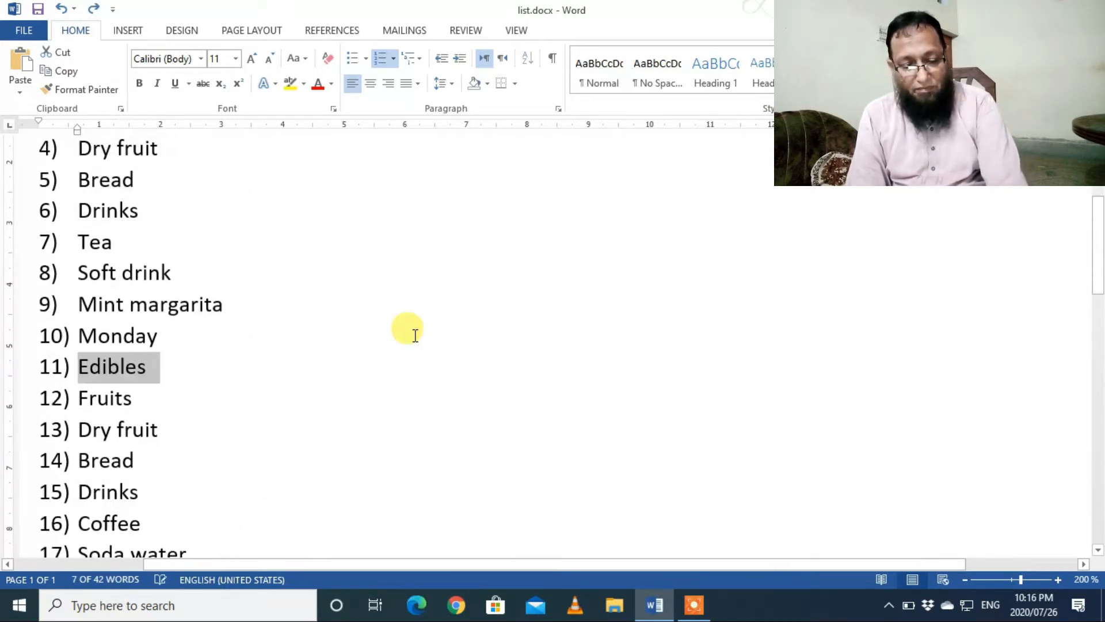
key(ctrl+z)
key(ctrl+z)
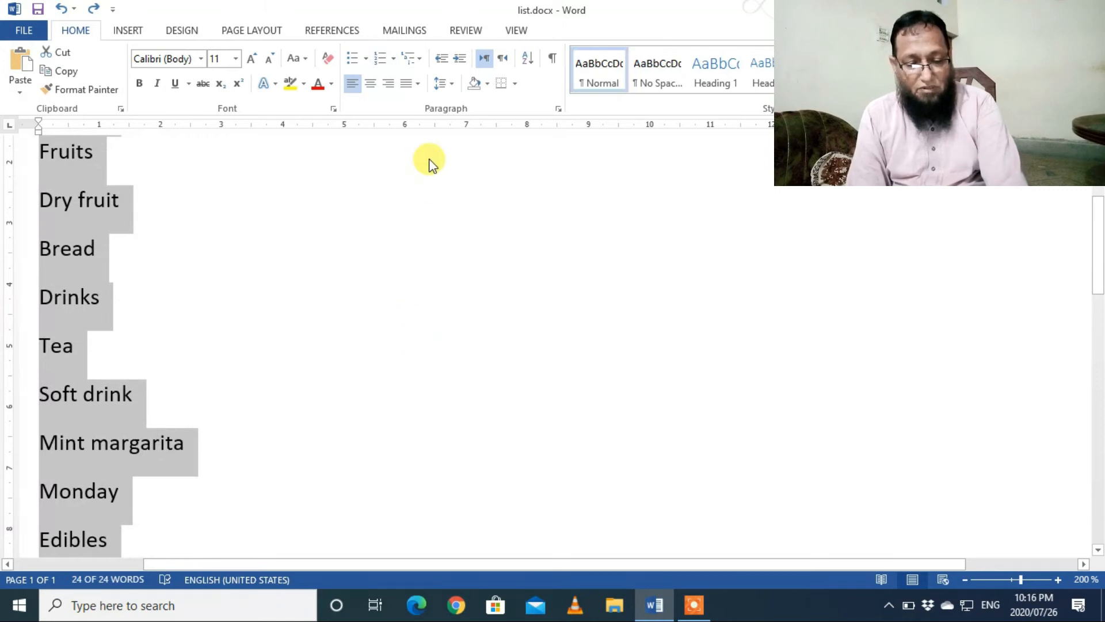
Step: Switch the selected list's text direction to right-to-left and back to left-to-right
click(500, 60)
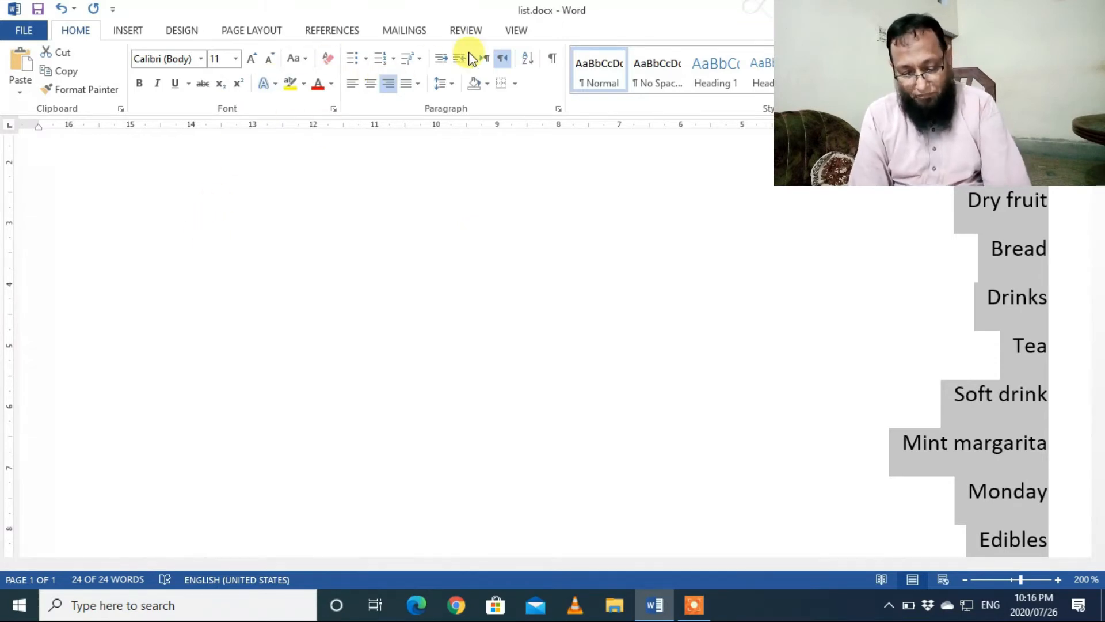
click(484, 58)
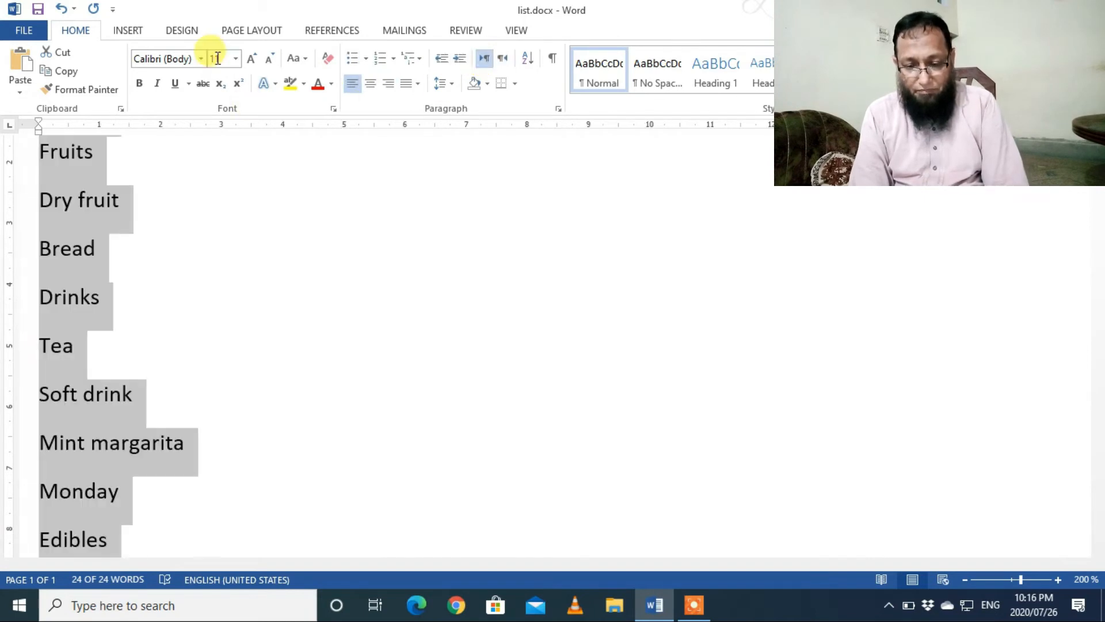
Step: Convert the selected list into a single-column table with one item per row
click(129, 29)
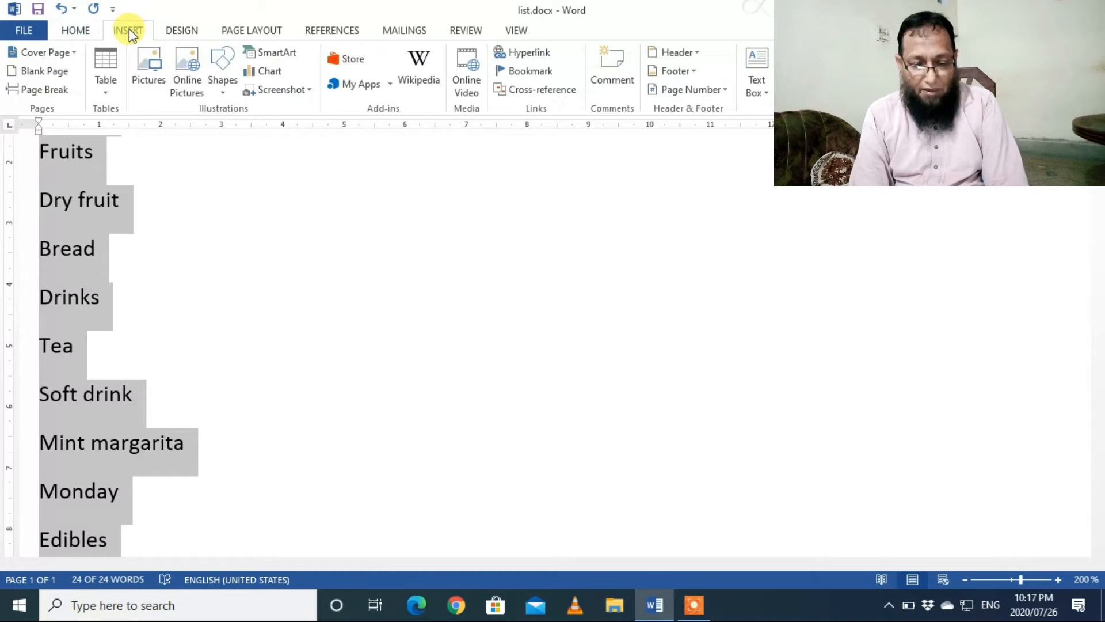
click(108, 93)
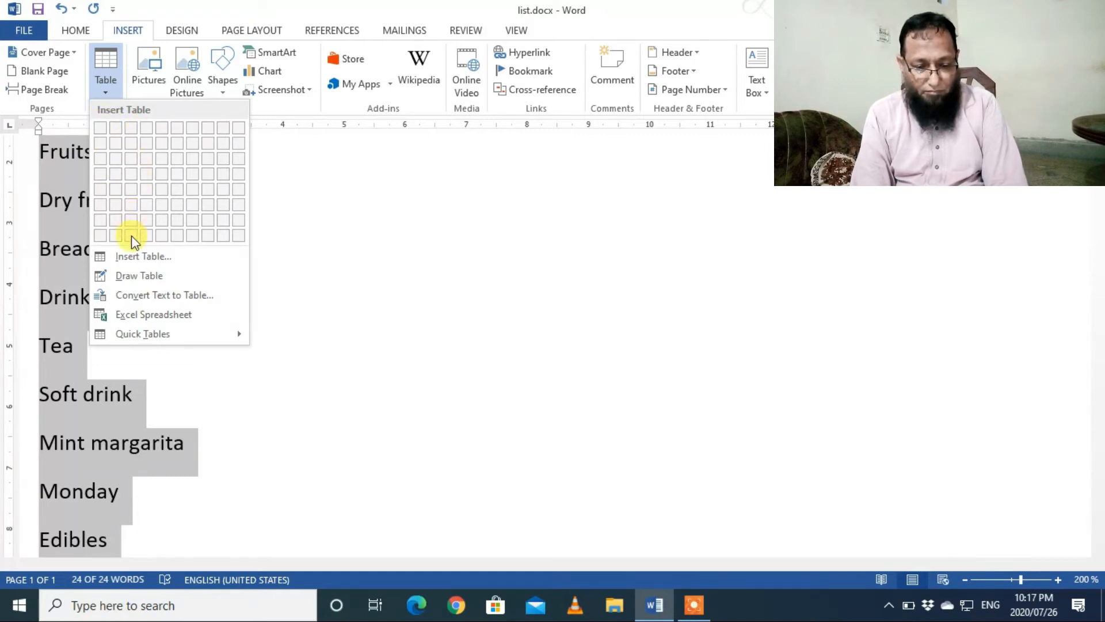
click(133, 259)
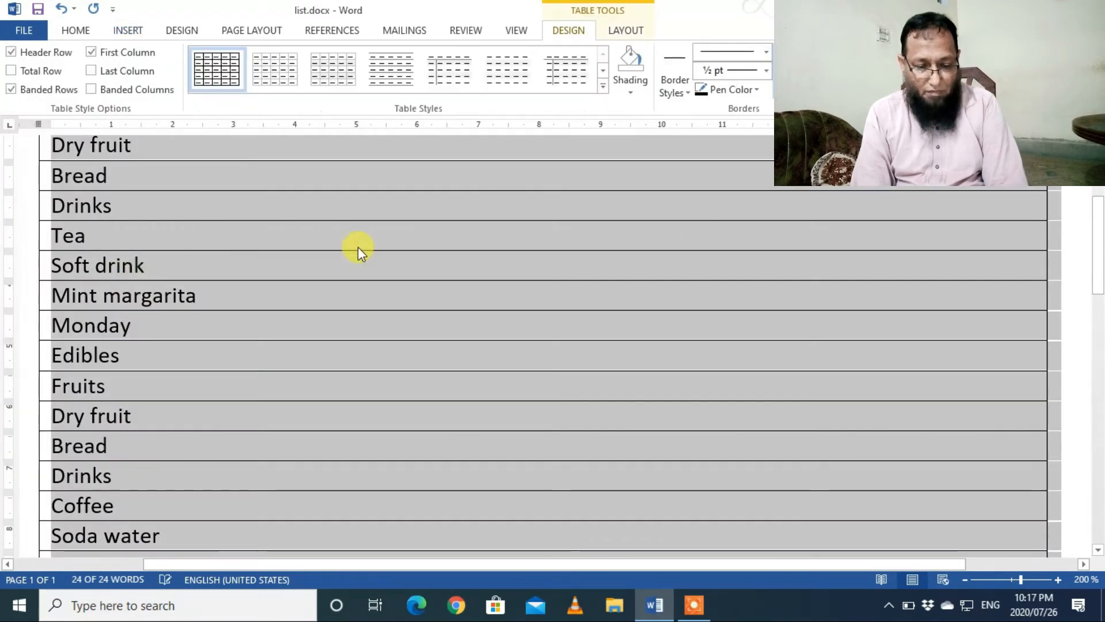
mouse_move(1095, 209)
mouse_down()
mouse_move(1098, 190)
mouse_move(1096, 204)
mouse_up()
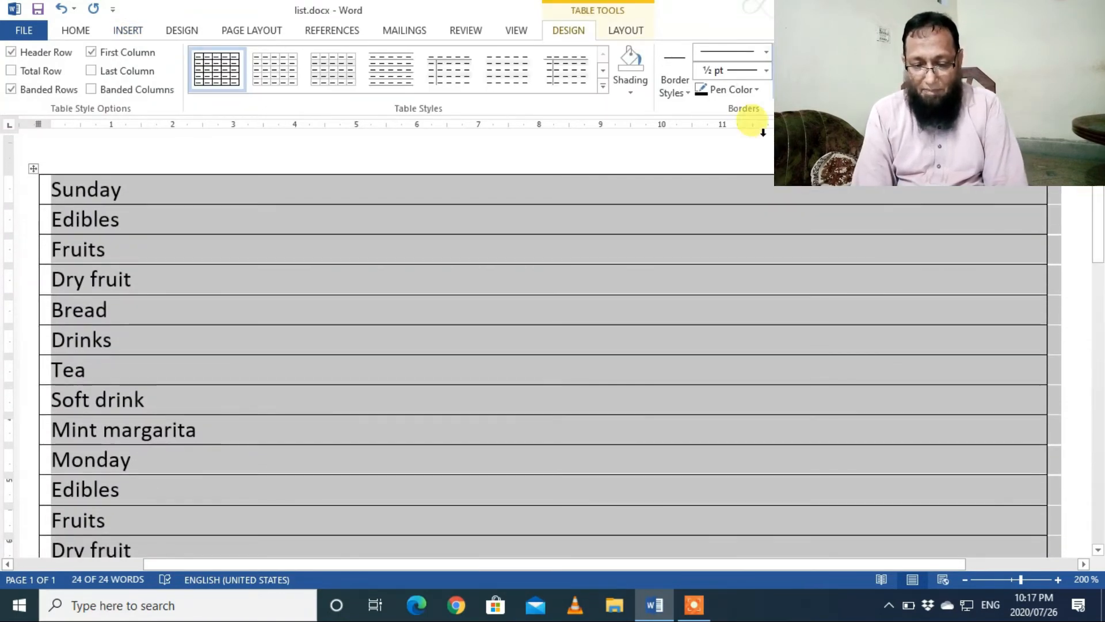
Step: Sort the table by Column 1 as text in ascending order, with no header row
click(82, 32)
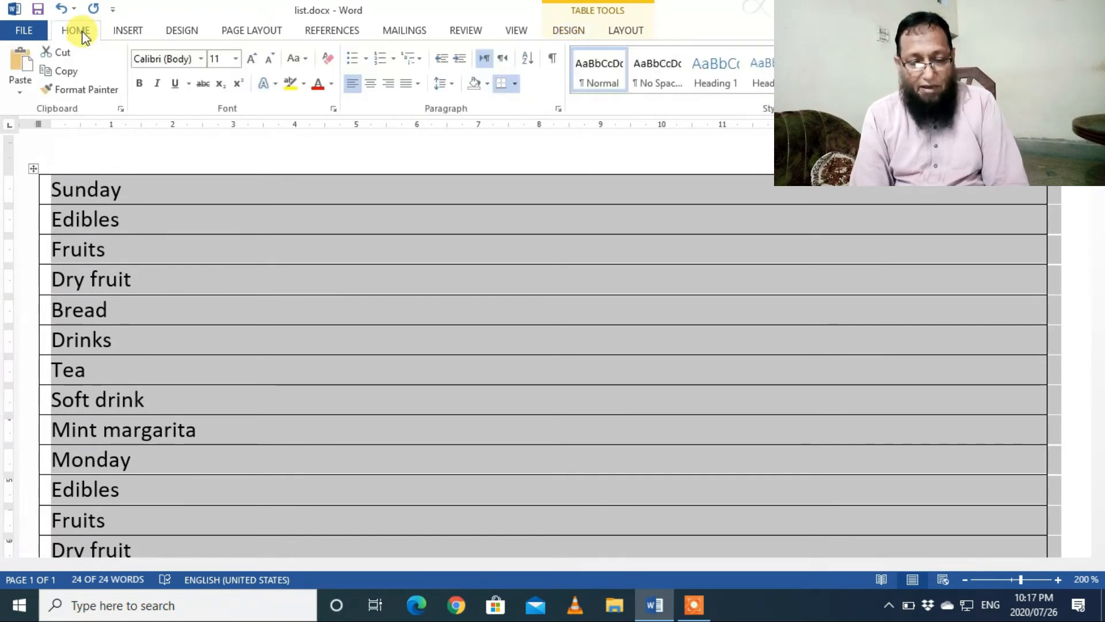
click(532, 63)
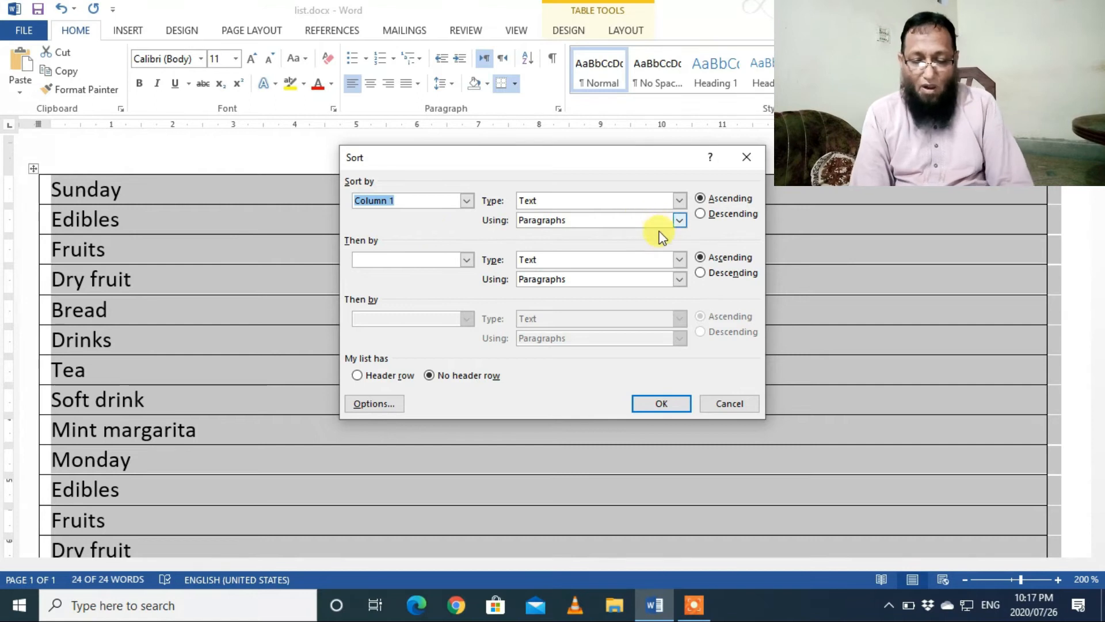
click(667, 405)
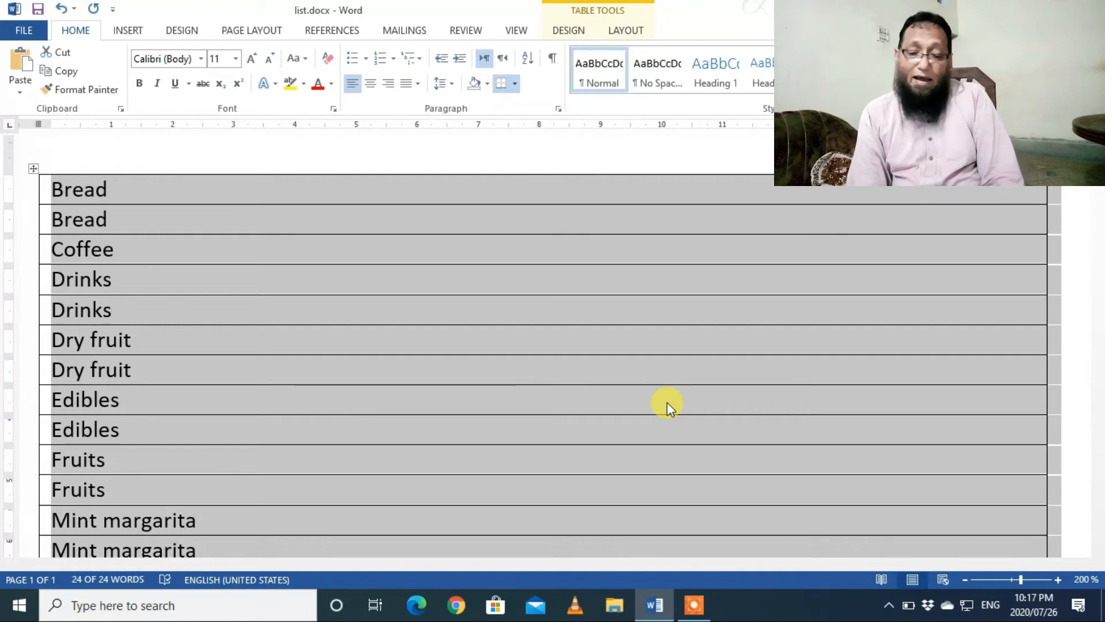
Step: Sort the table by Column 1 as text in descending order, setting the second sort level to descending as well
click(528, 60)
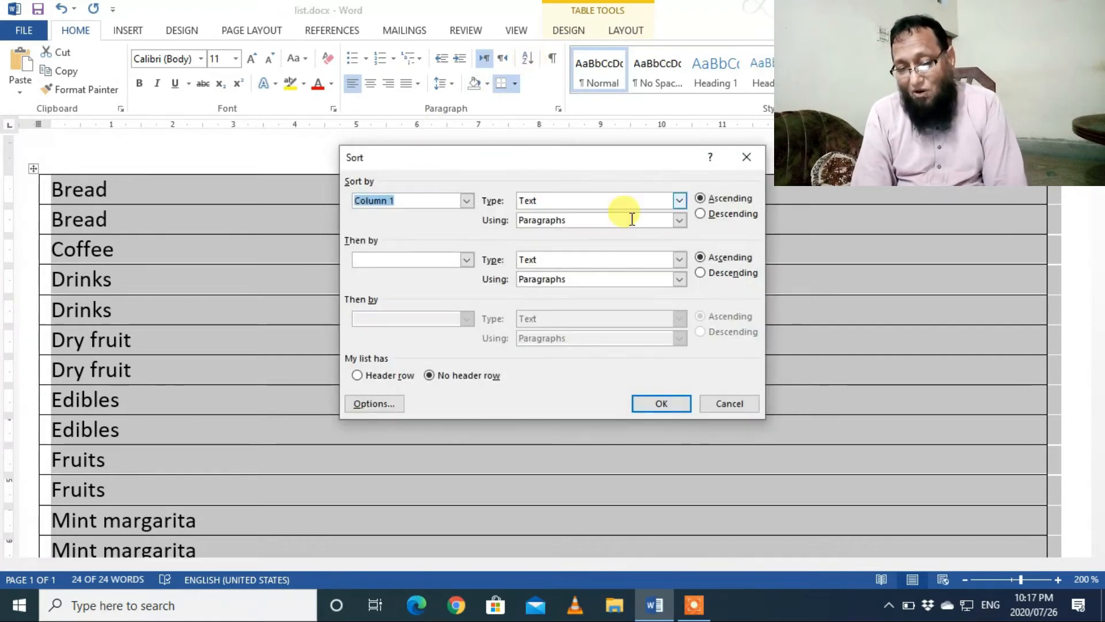
click(701, 214)
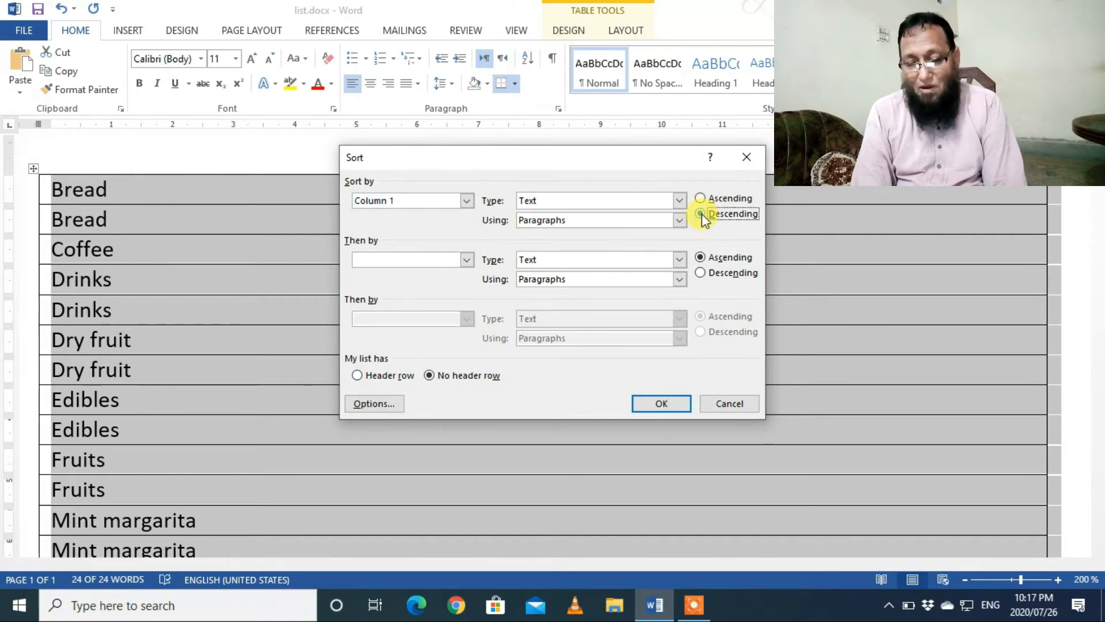
click(699, 275)
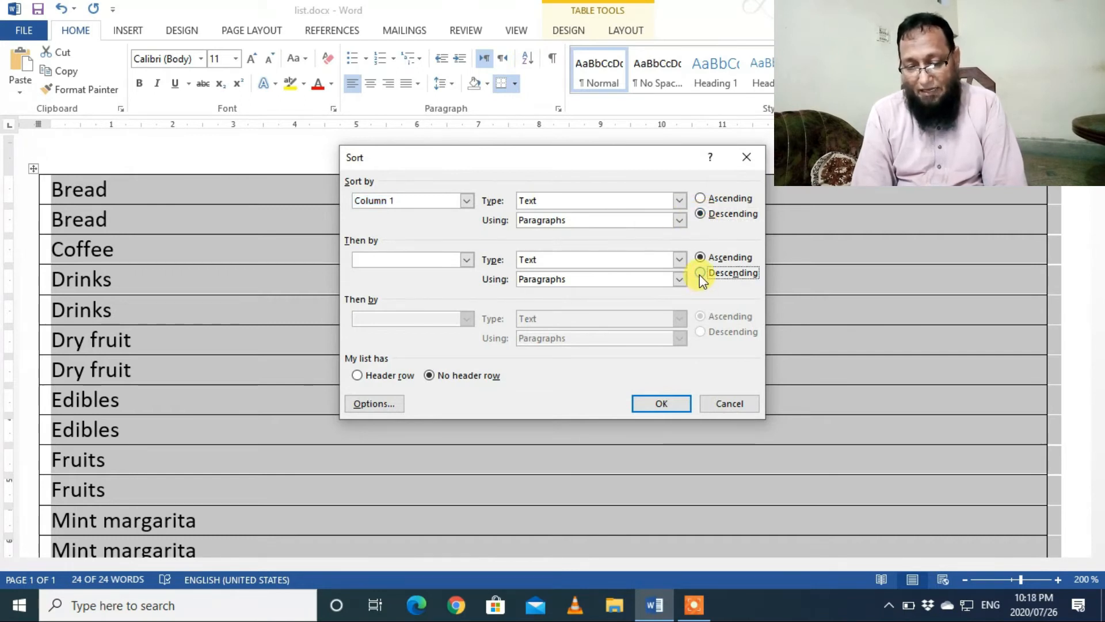
click(670, 402)
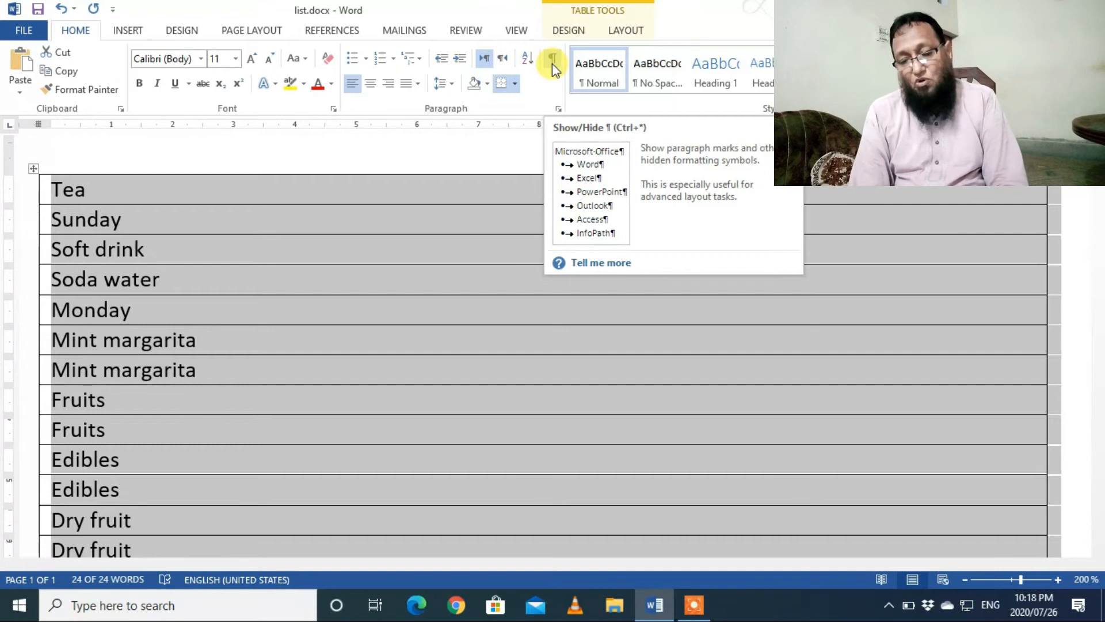
Step: Clear all text from the table and delete the empty table from the document
click(497, 161)
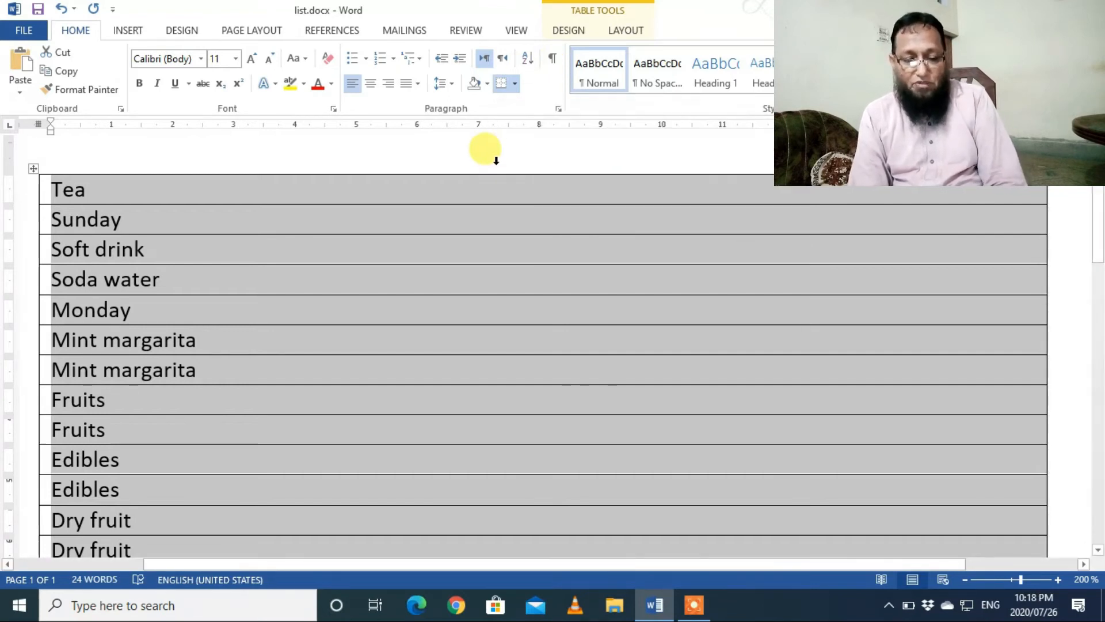
key(Delete)
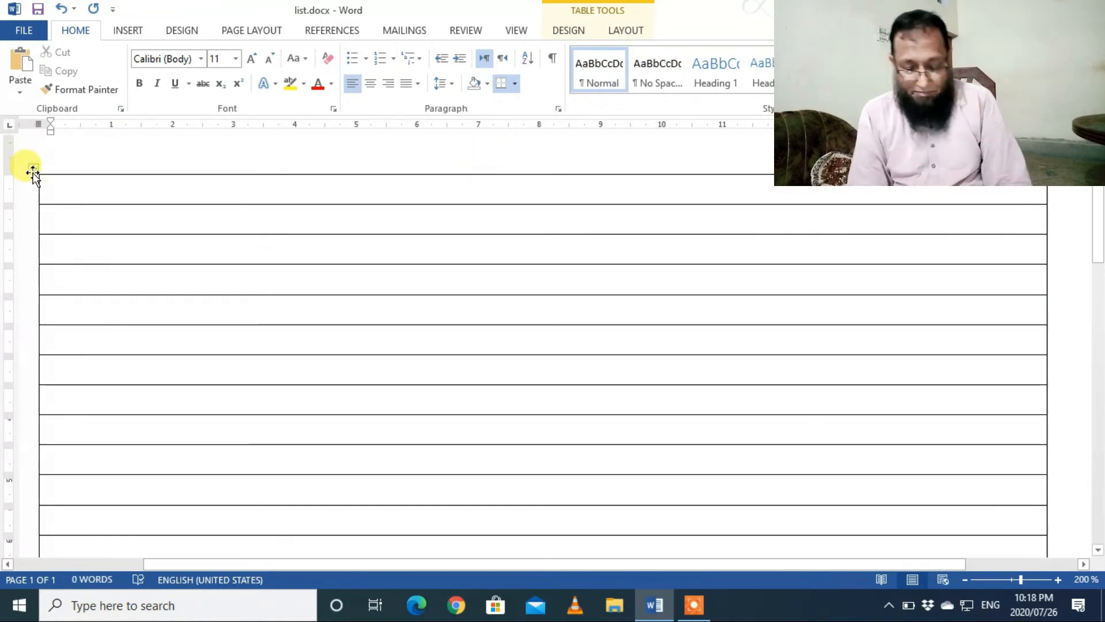
click(32, 168)
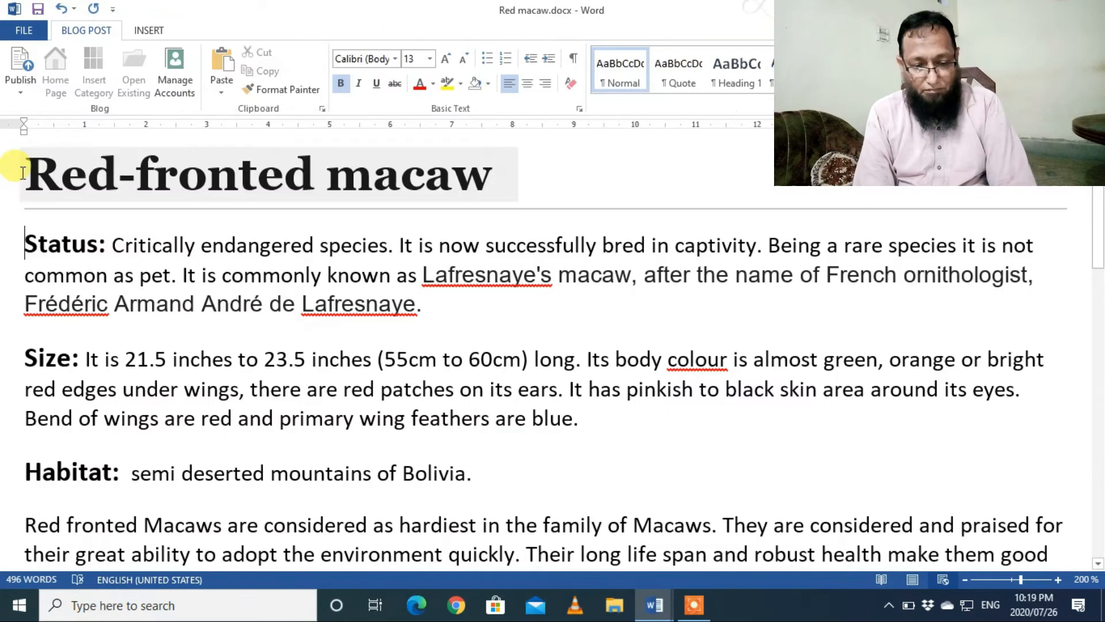
Step: Copy the text from the "Red-fronted macaw" title through the Habitat paragraph in Red macaw.docx and paste it into list.docx
drag(21, 168, 509, 470)
key(ctrl+c)
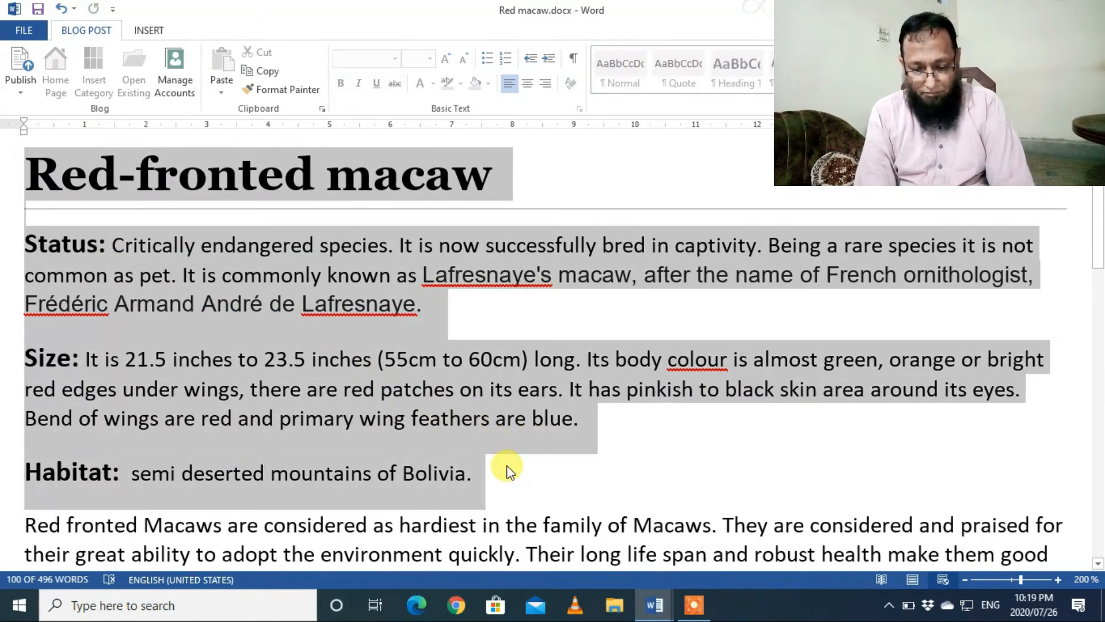
key(alt+Tab)
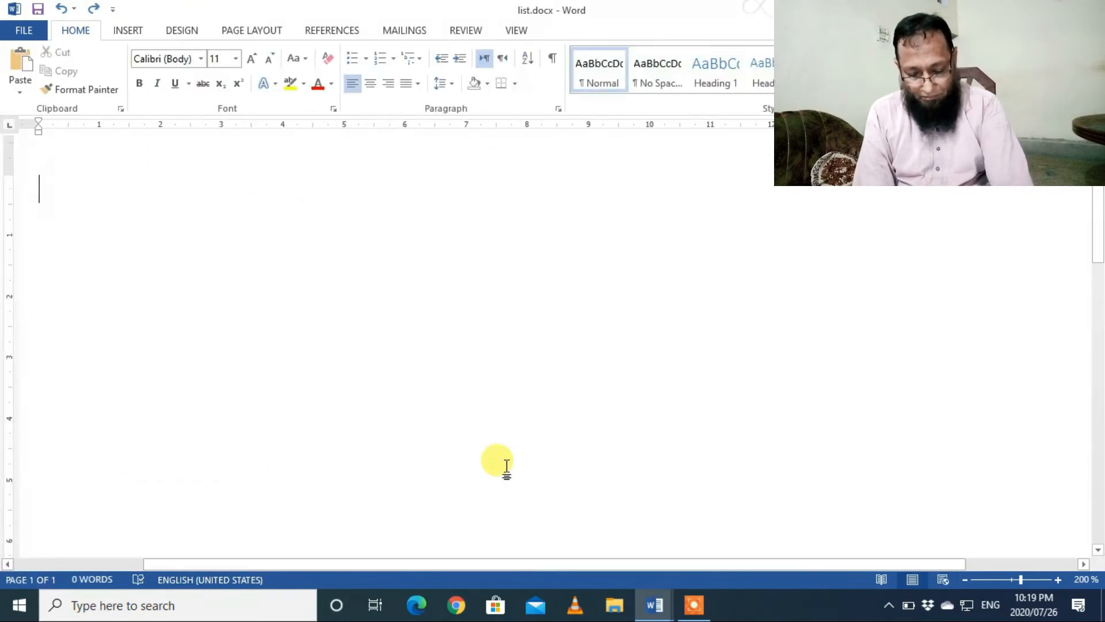
key(ctrl+v)
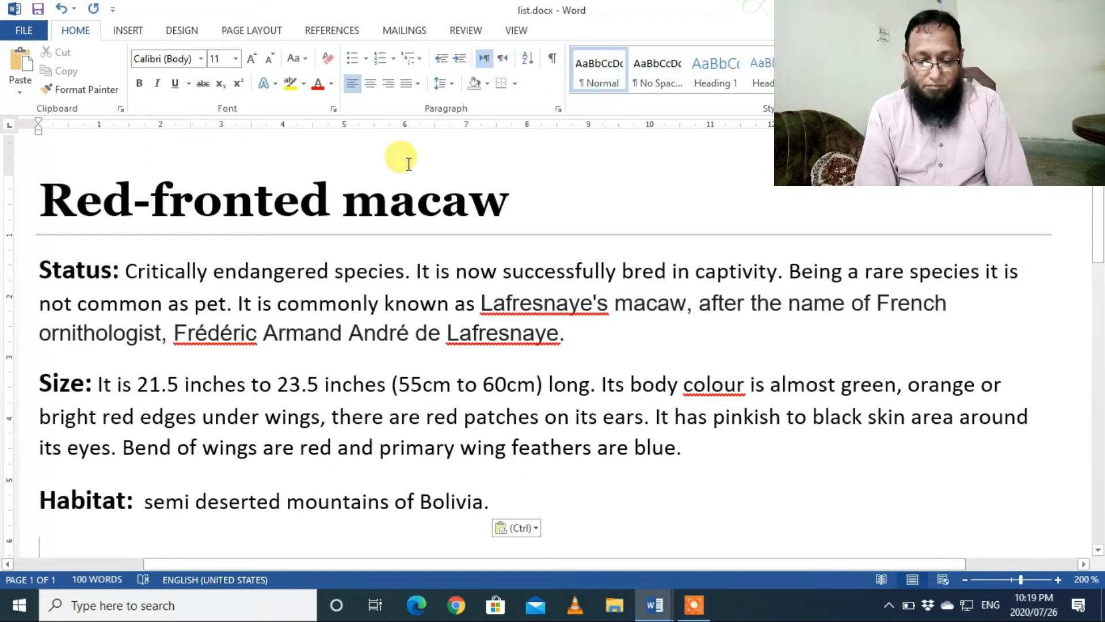
Step: Select the whole pasted text and show its paragraph marks and hidden formatting symbols
key(ctrl+a)
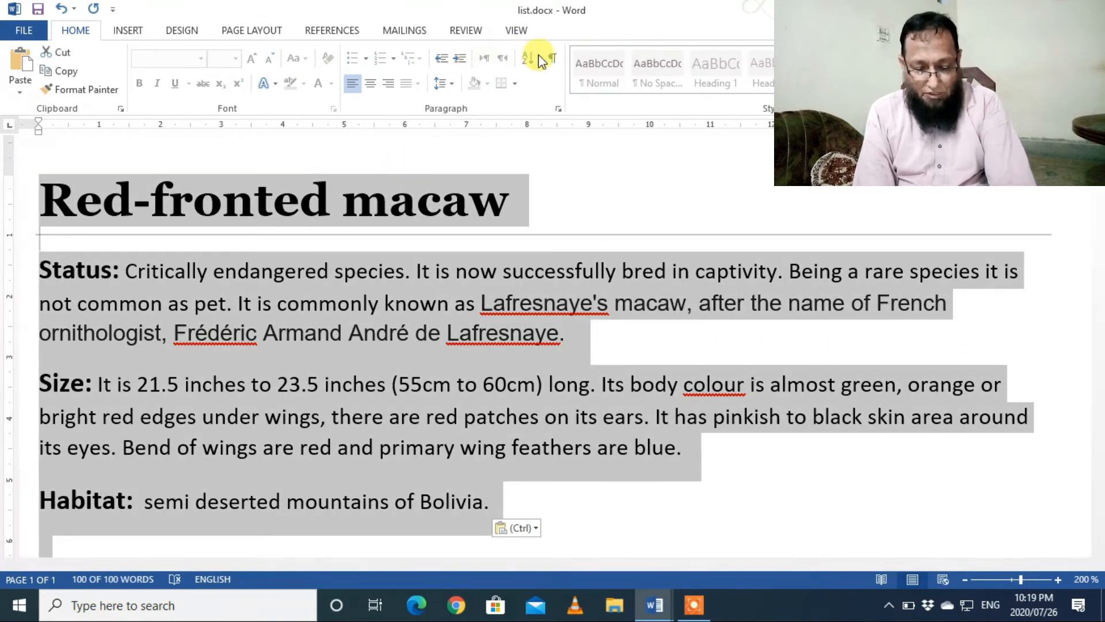
click(549, 60)
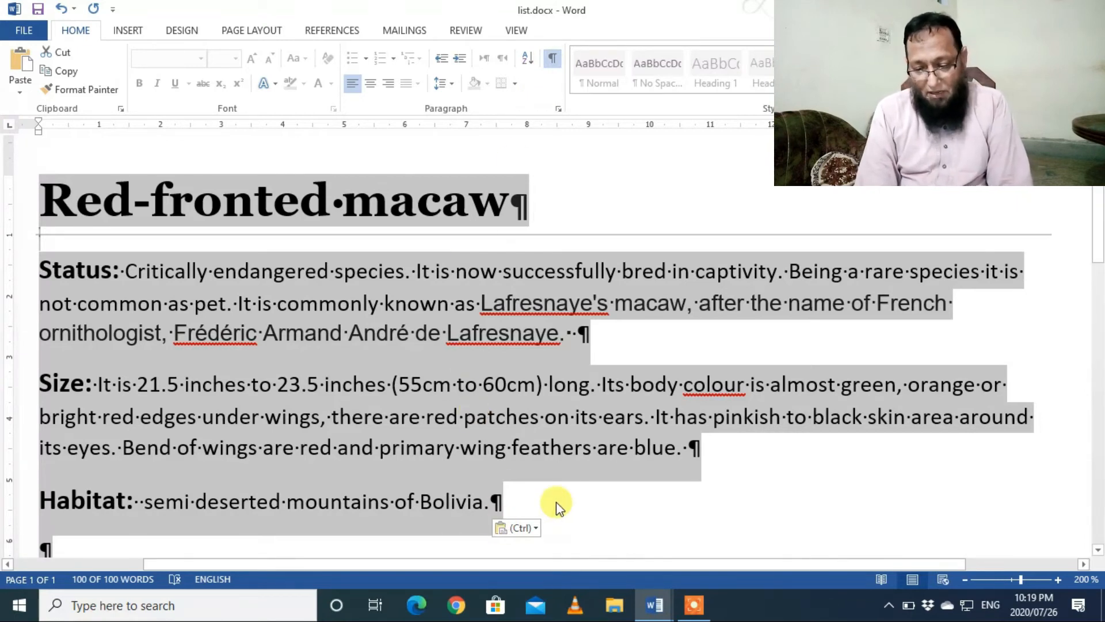
Step: Insert a long run of spaces between "Bolivia" and its period in the Habitat line, and add a tab after the period
click(486, 506)
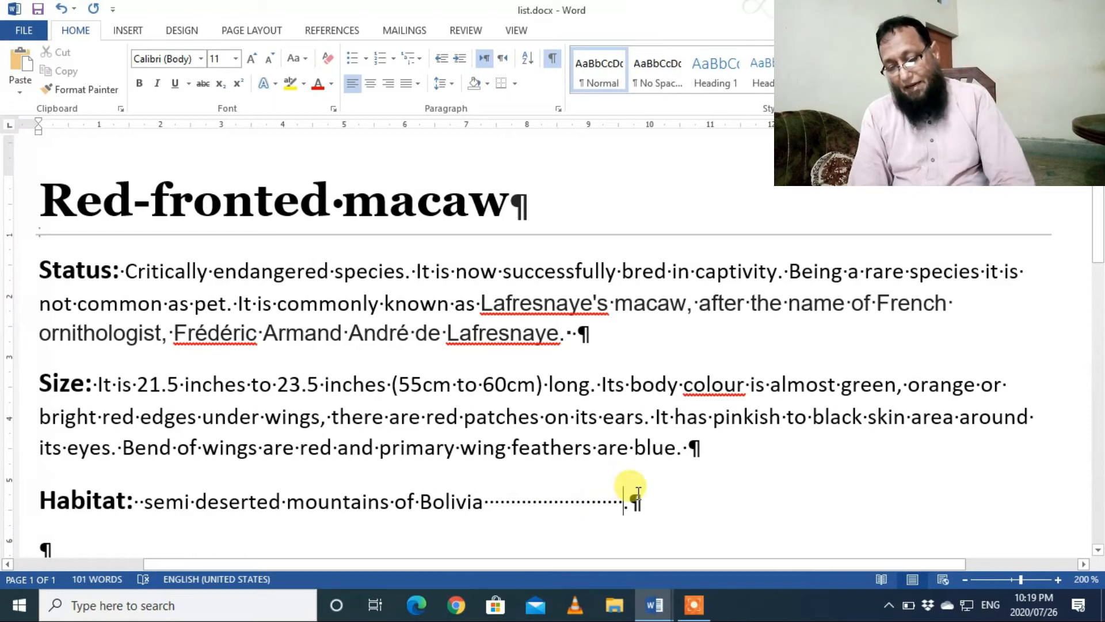
drag(618, 504, 484, 504)
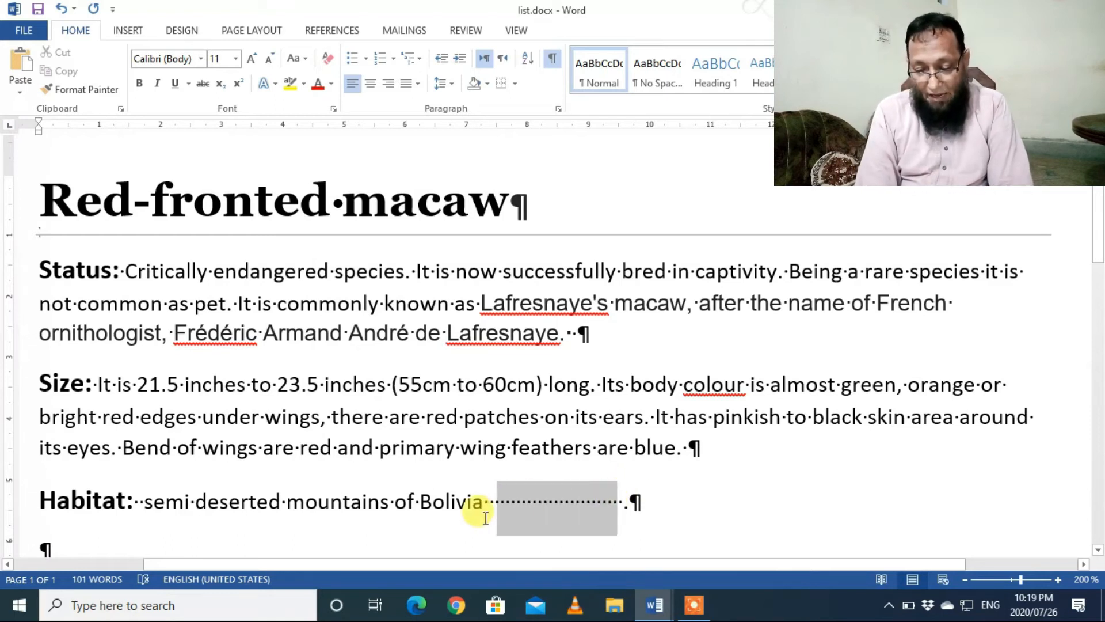
click(641, 528)
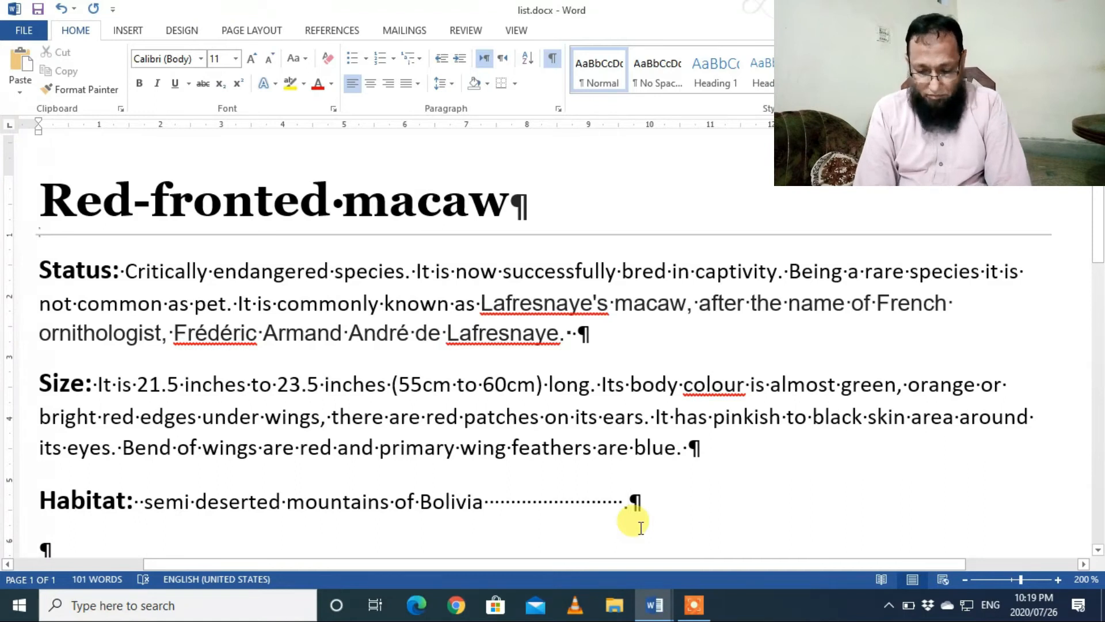
key(Tab)
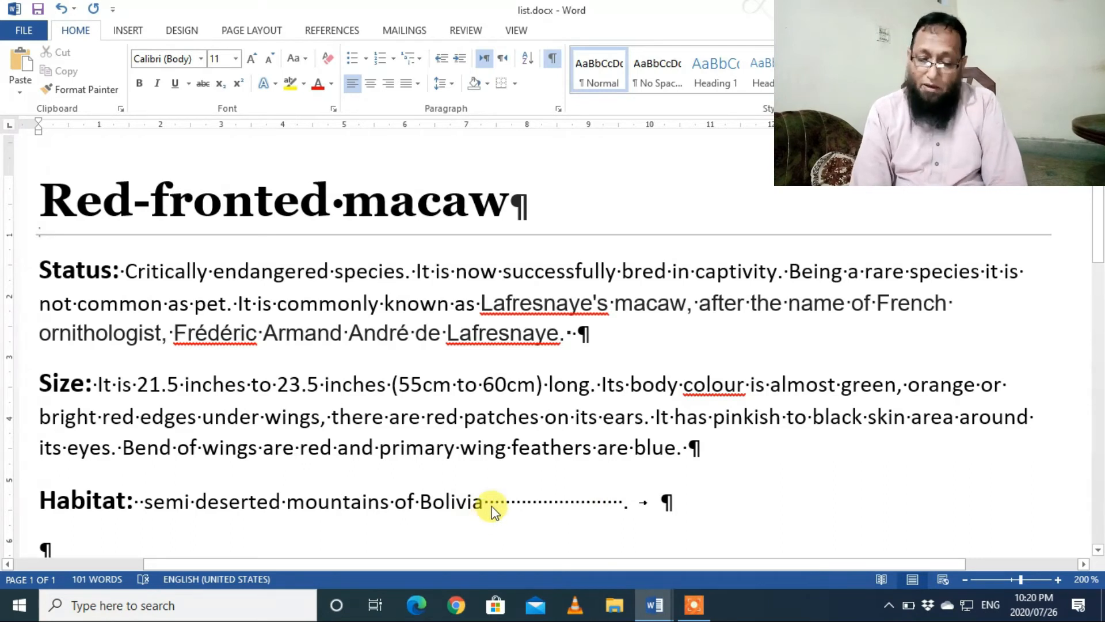
Step: Select the whole Status paragraph and hide the paragraph marks and other formatting symbols
click(693, 449)
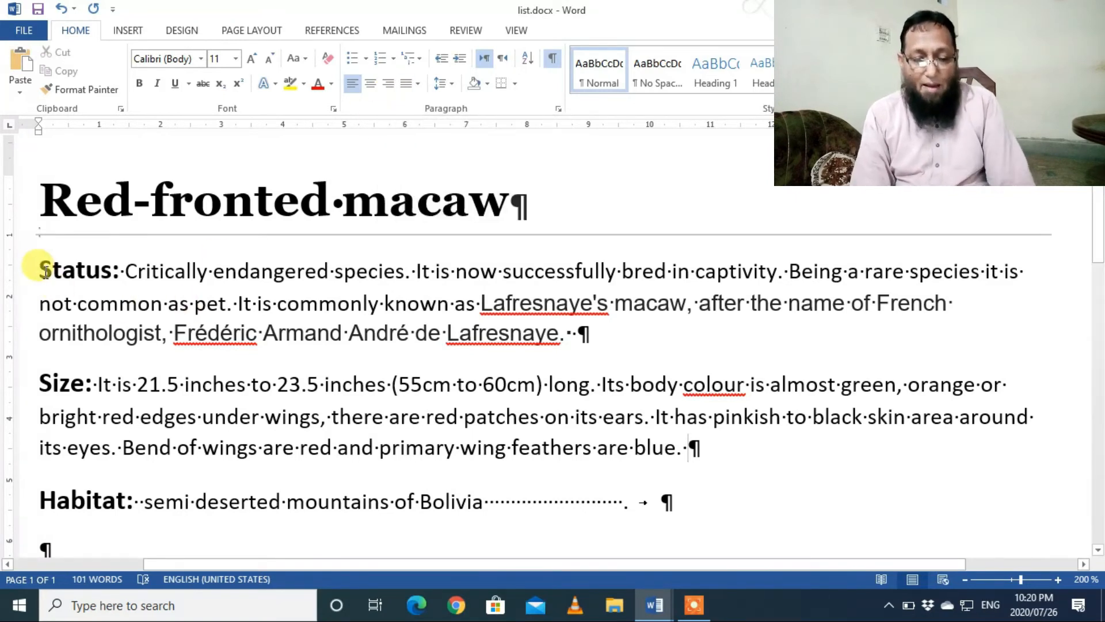
drag(36, 267, 567, 333)
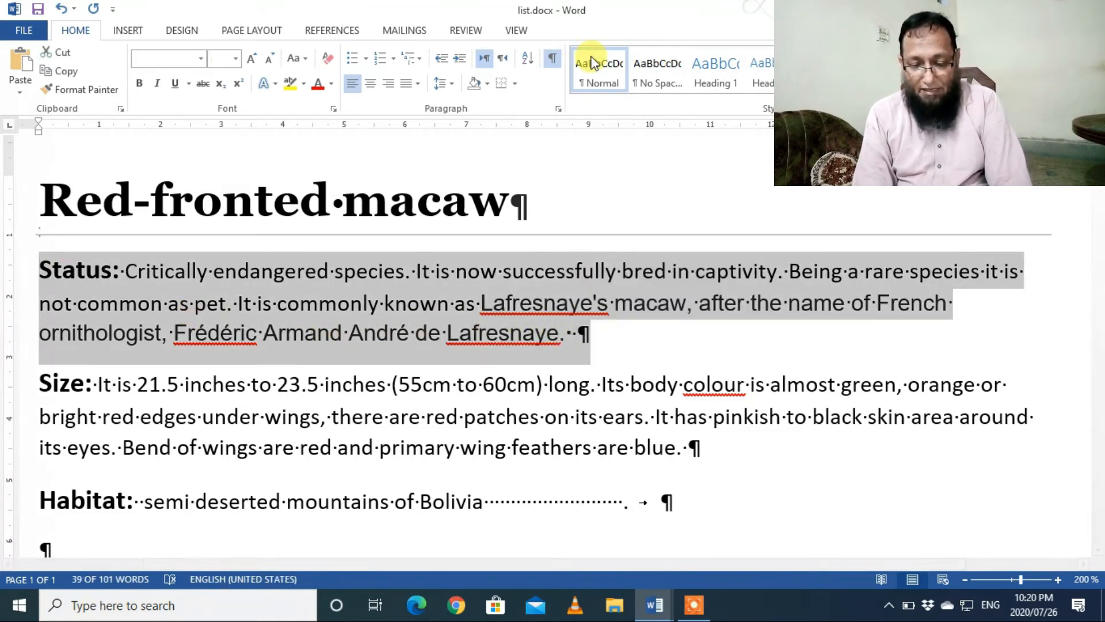
click(552, 58)
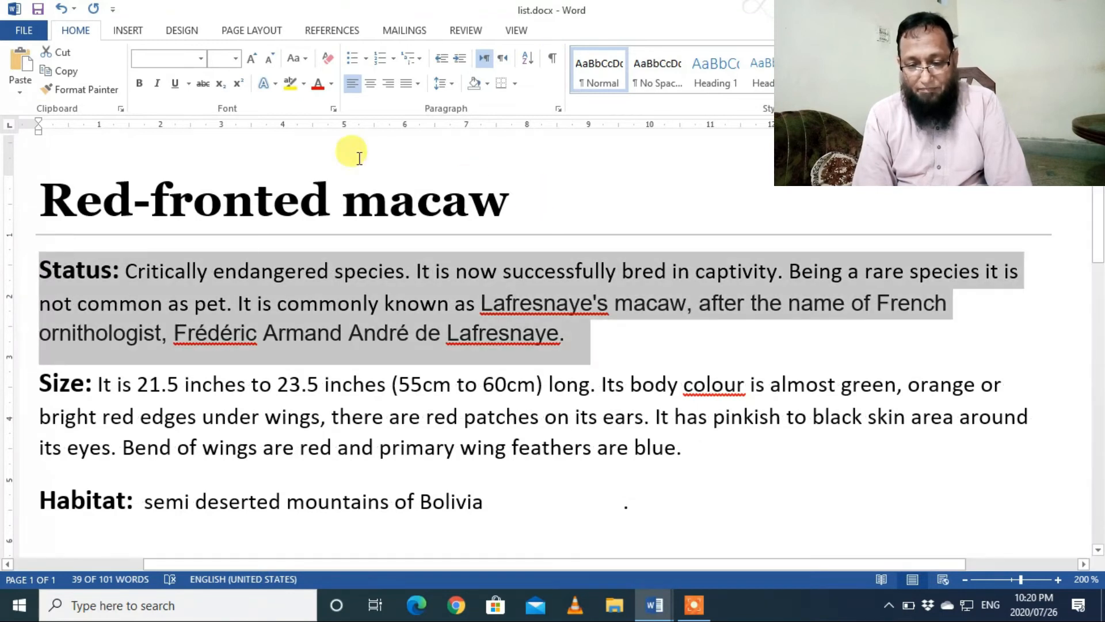
Step: Try left, centred and right alignment in turn on the Status paragraph
click(351, 89)
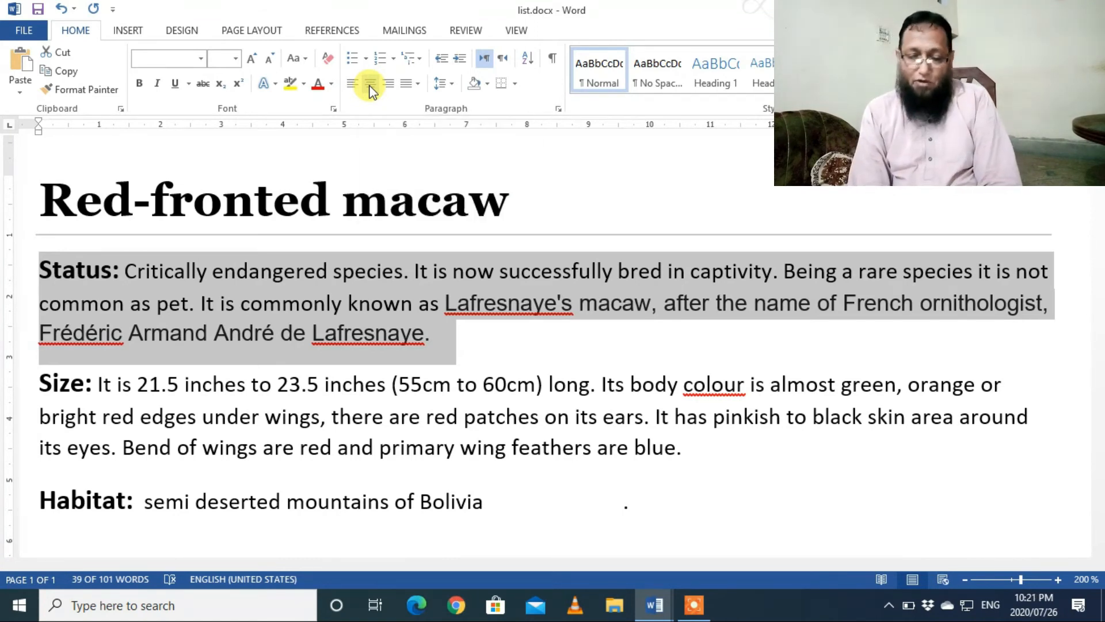
click(370, 88)
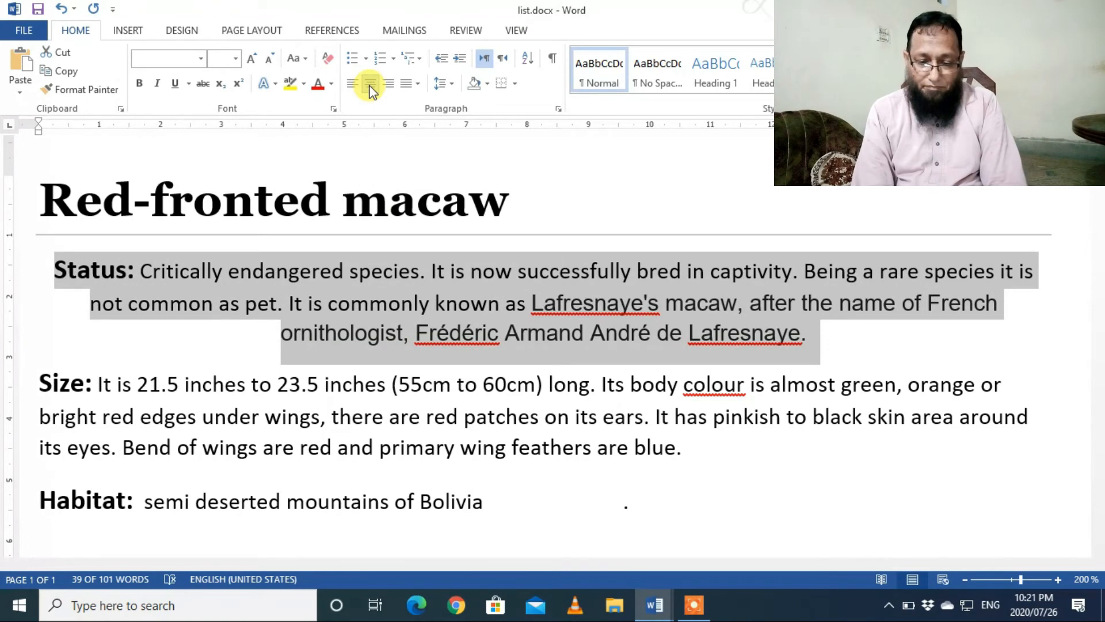
click(394, 89)
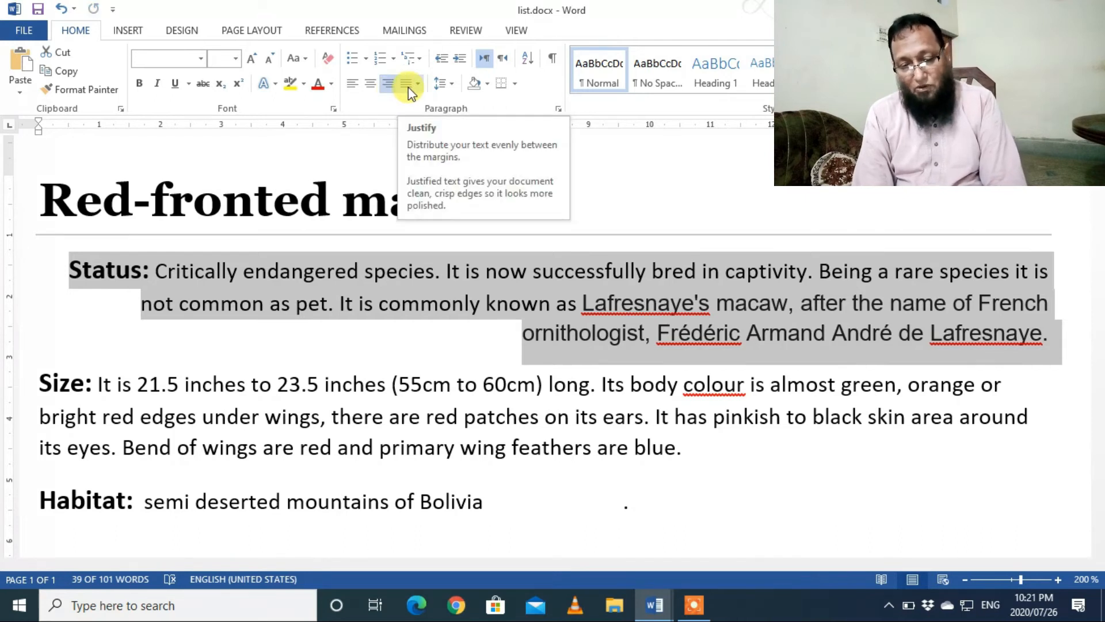
Step: Apply Justify Low alignment to the Status paragraph
click(409, 87)
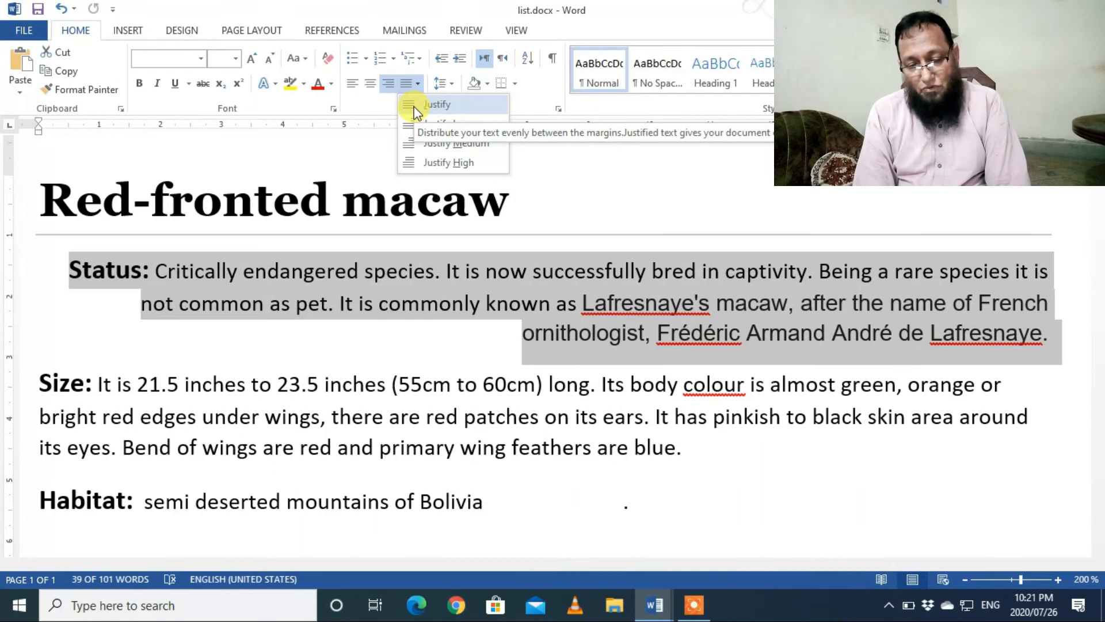
click(447, 124)
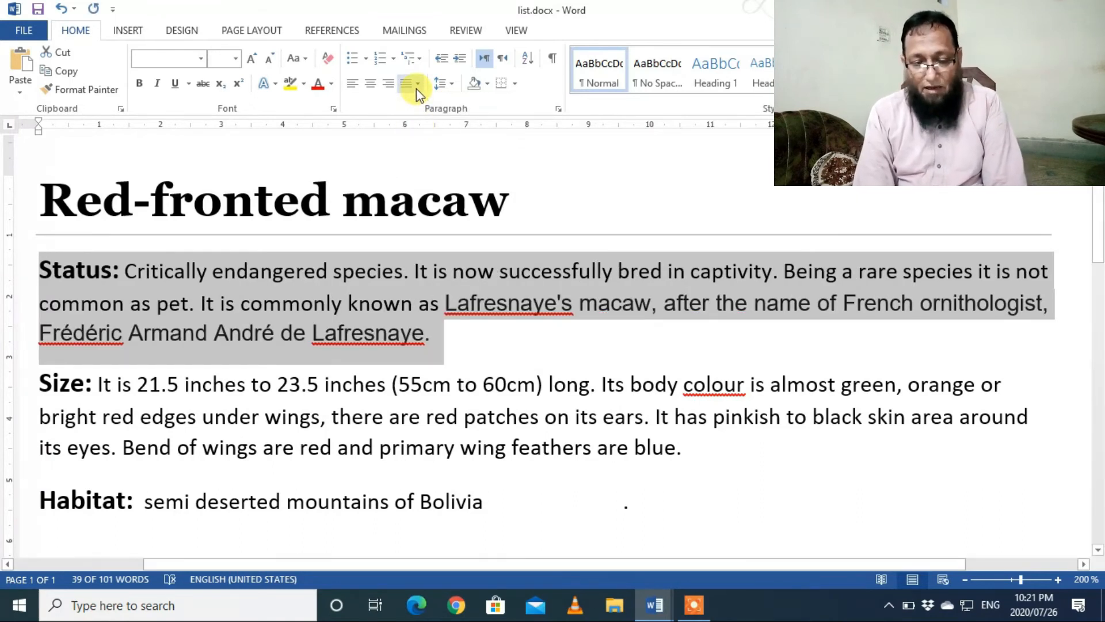
click(417, 88)
click(427, 123)
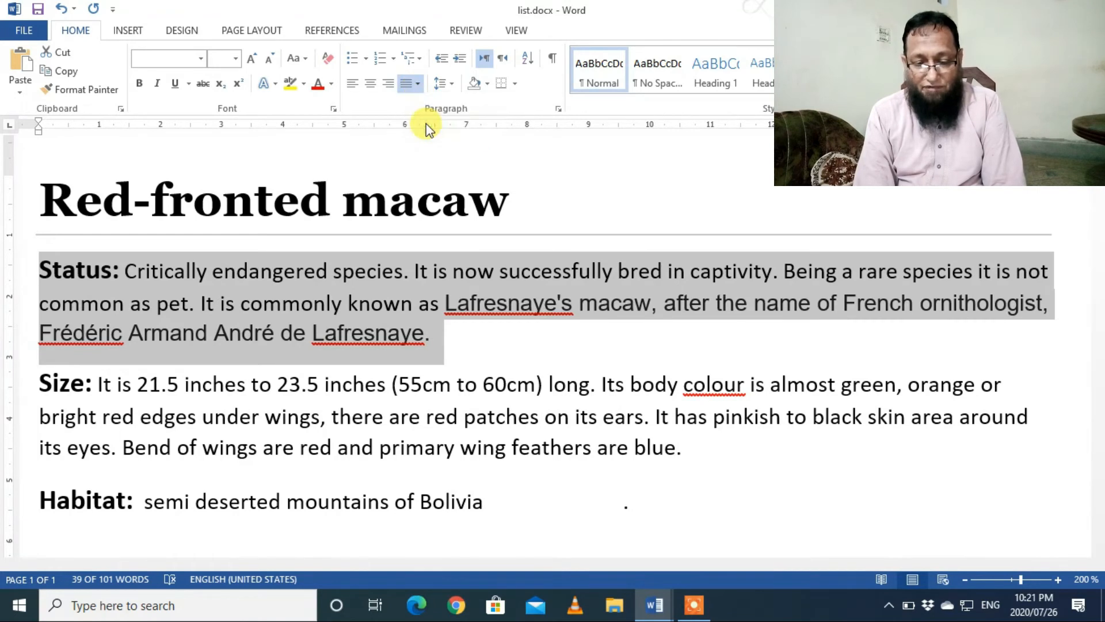
Step: Try Justify Medium and Justify High alignment on the Status paragraph
click(420, 85)
click(429, 142)
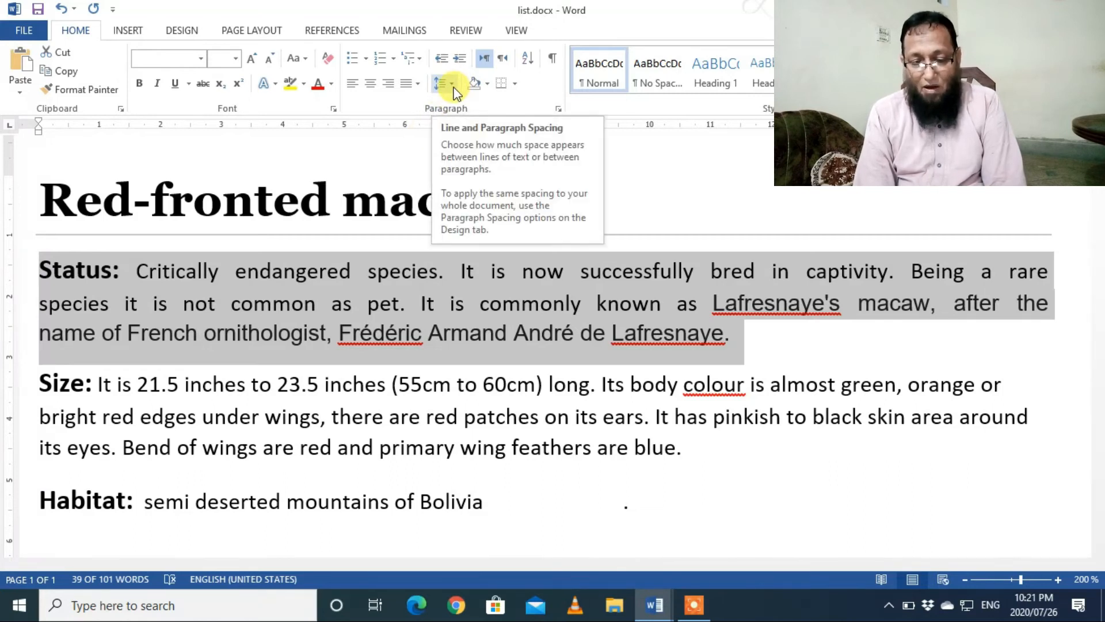
click(418, 88)
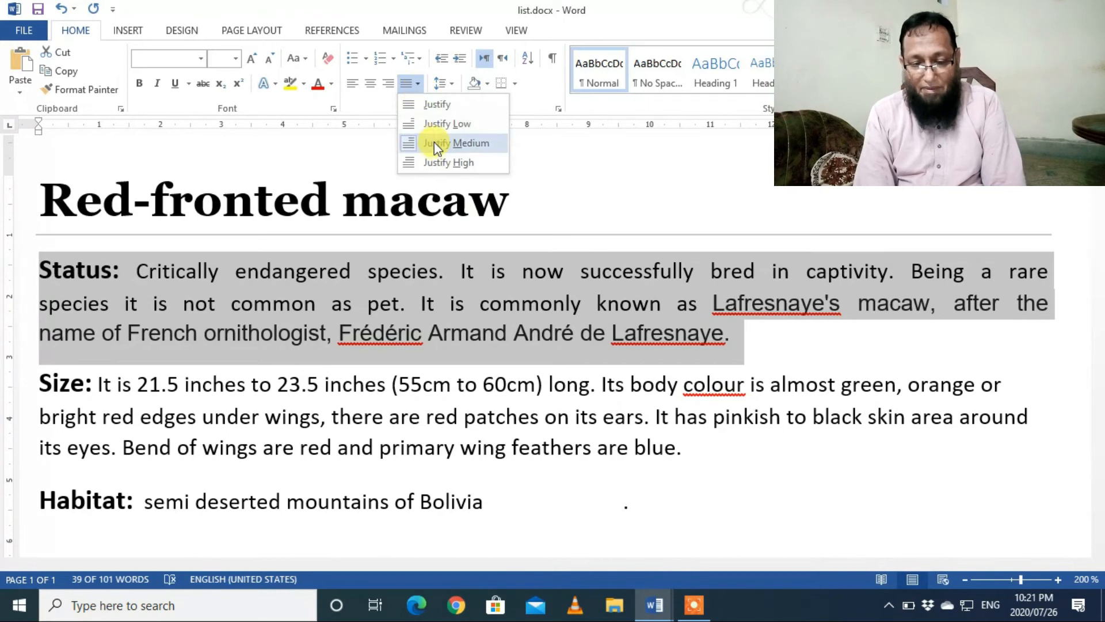
click(436, 166)
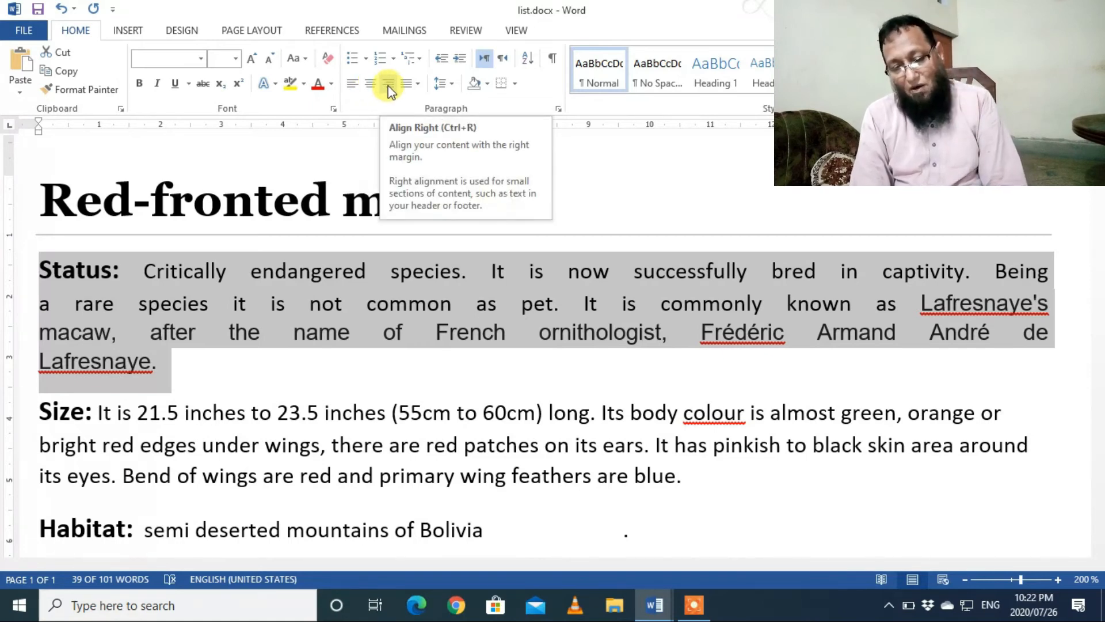
Step: Undo the Justify High and Justify Medium alignment changes on the Status paragraph
click(452, 85)
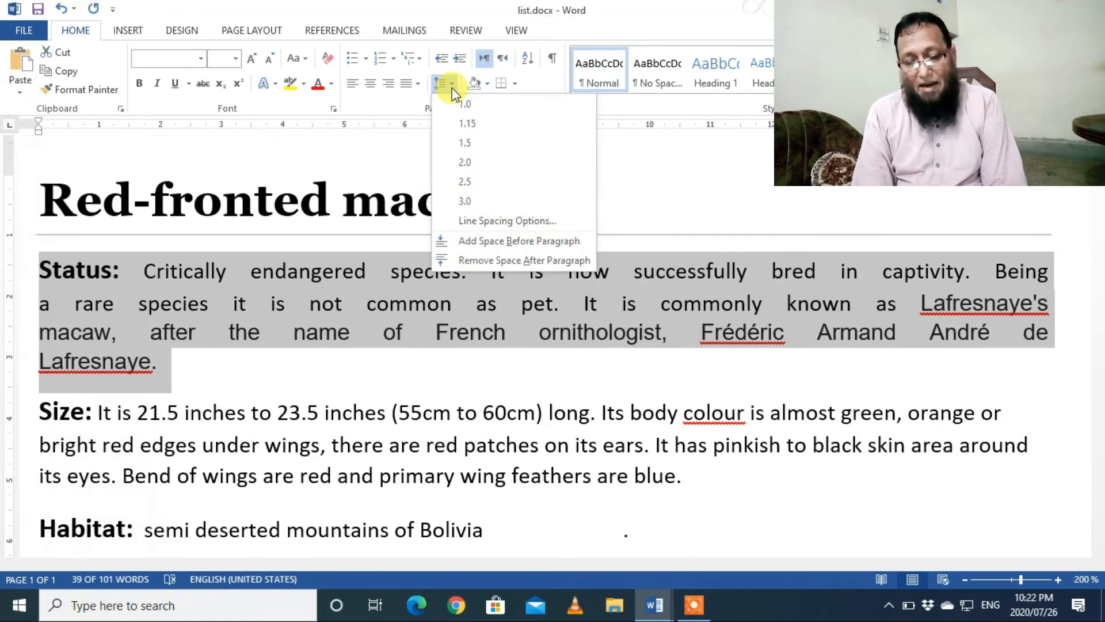
click(398, 153)
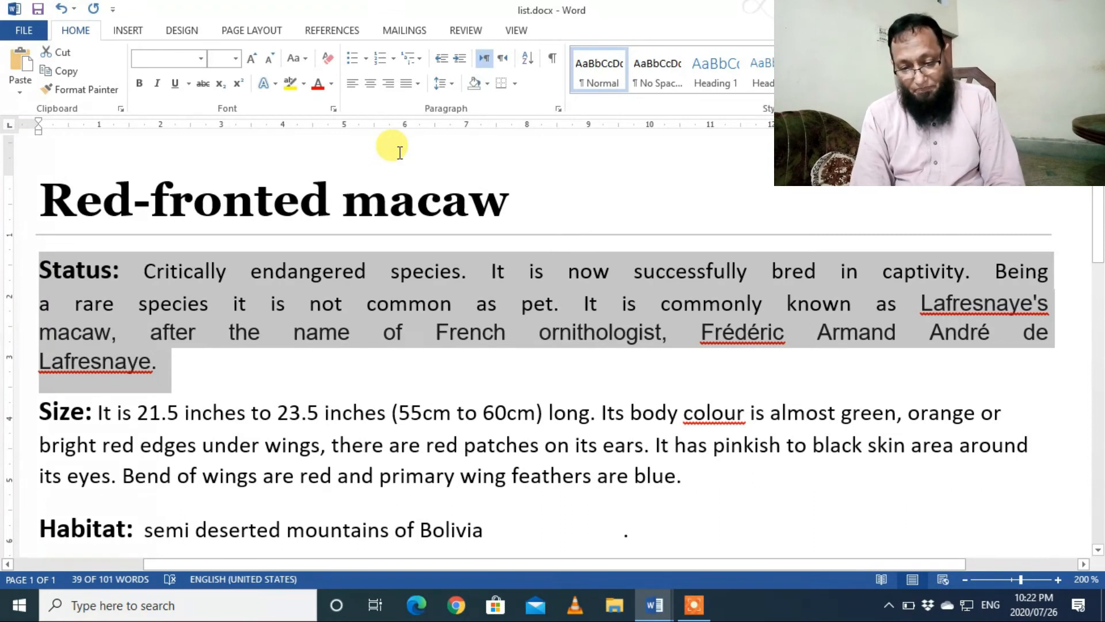
key(ctrl+z)
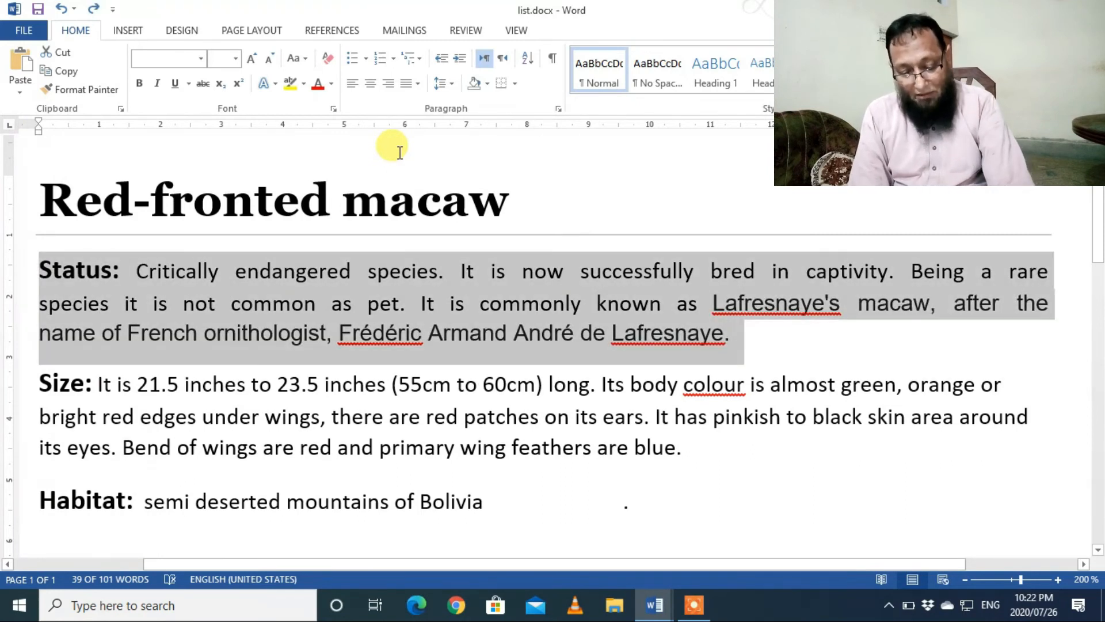
key(ctrl+z)
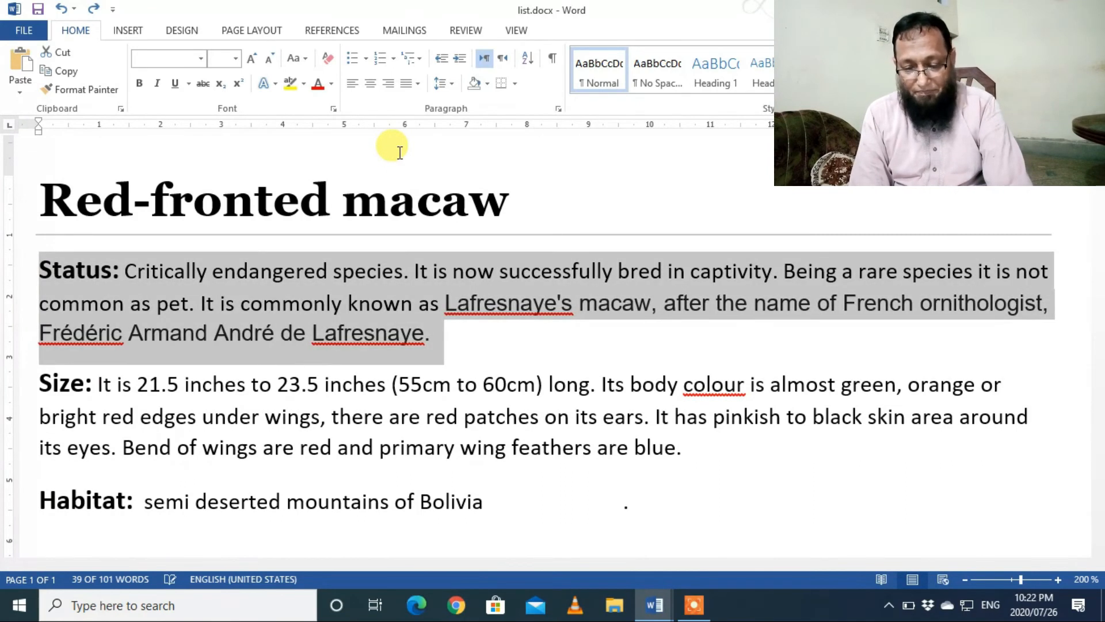
Step: Reselect the Status paragraph and remove the space after it
drag(440, 338, 40, 270)
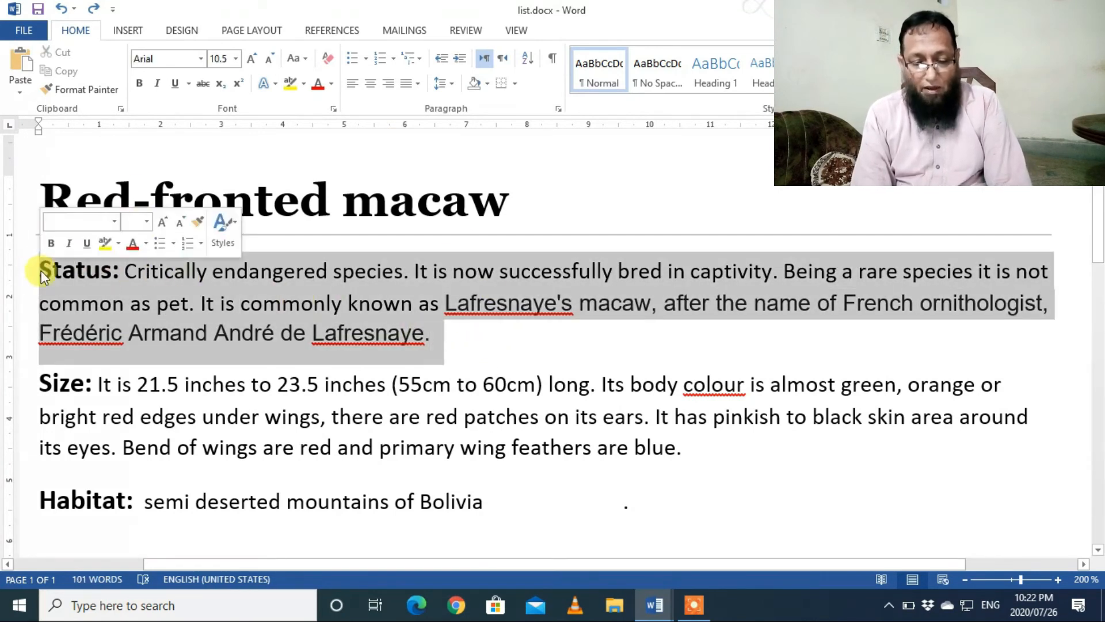
click(452, 84)
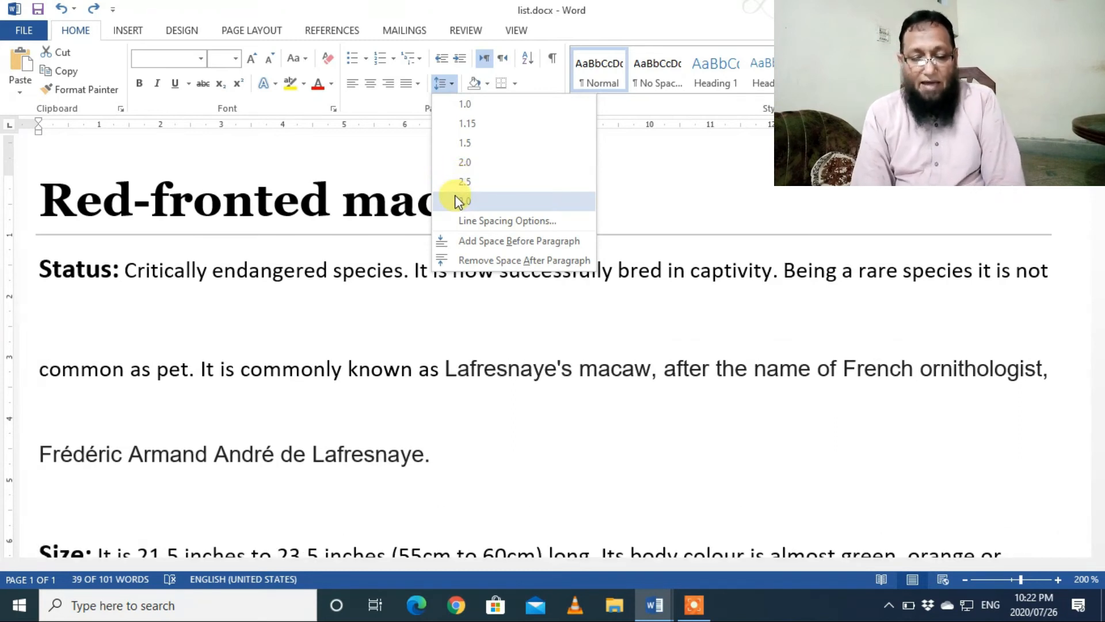
click(466, 224)
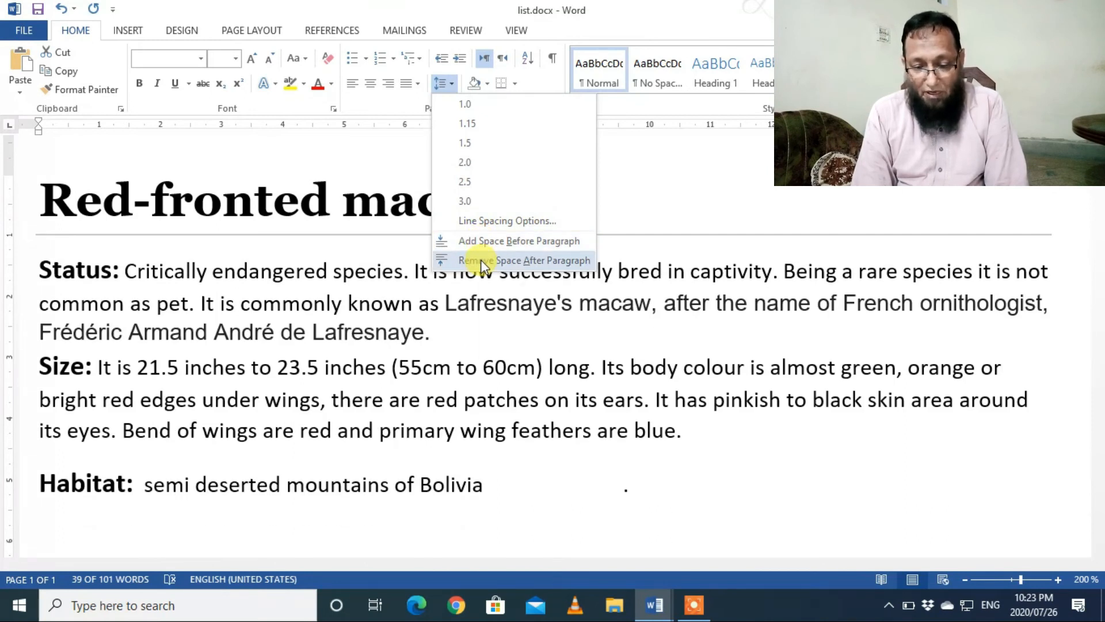
click(481, 260)
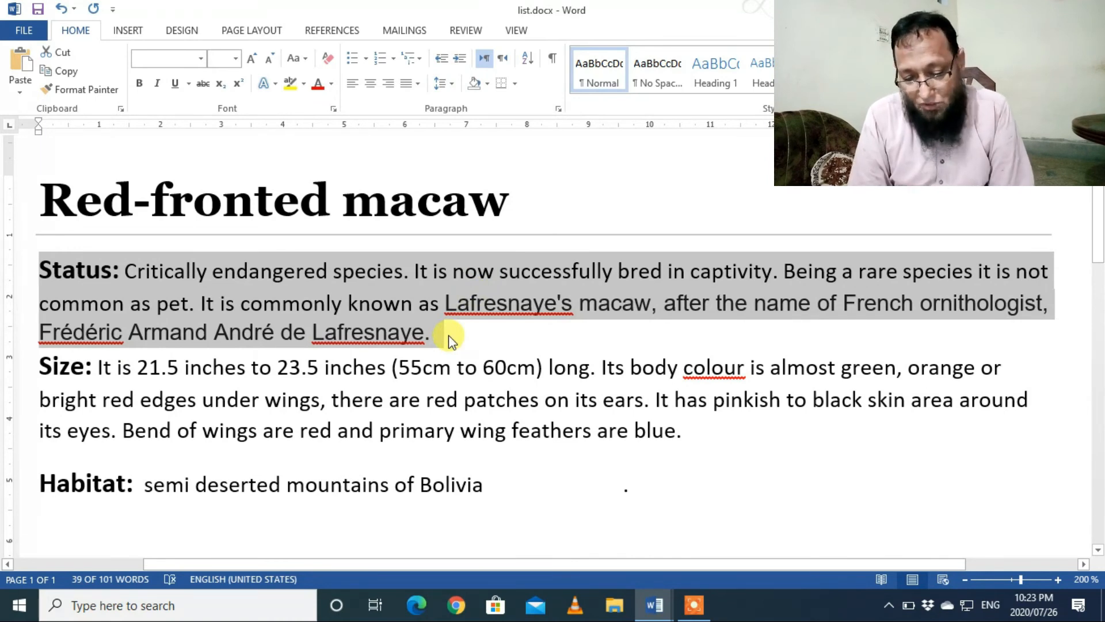
click(453, 87)
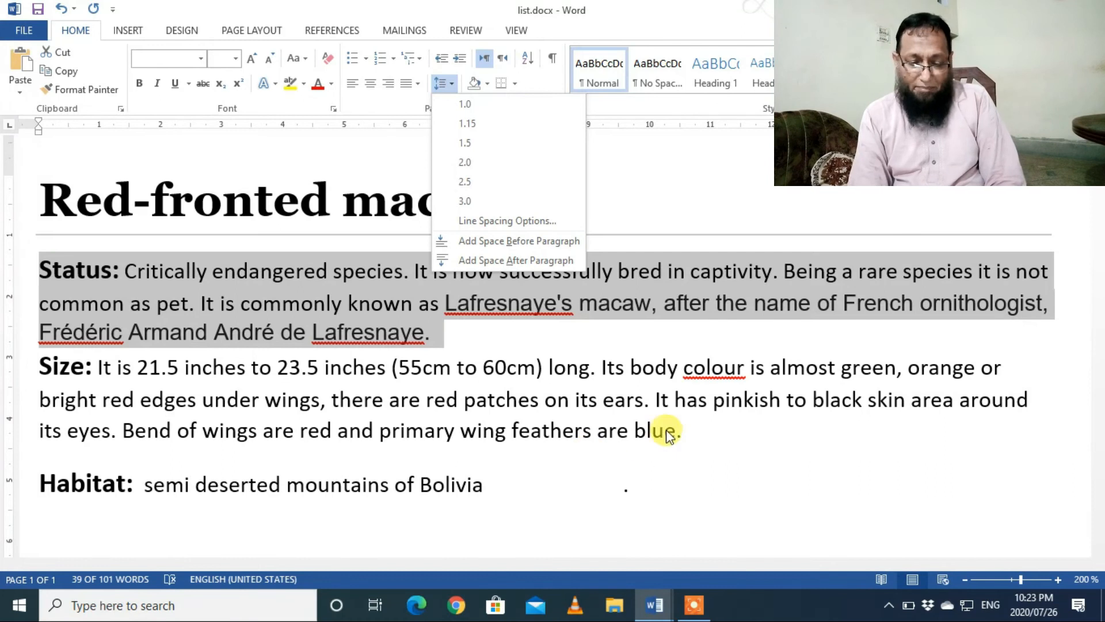
click(690, 432)
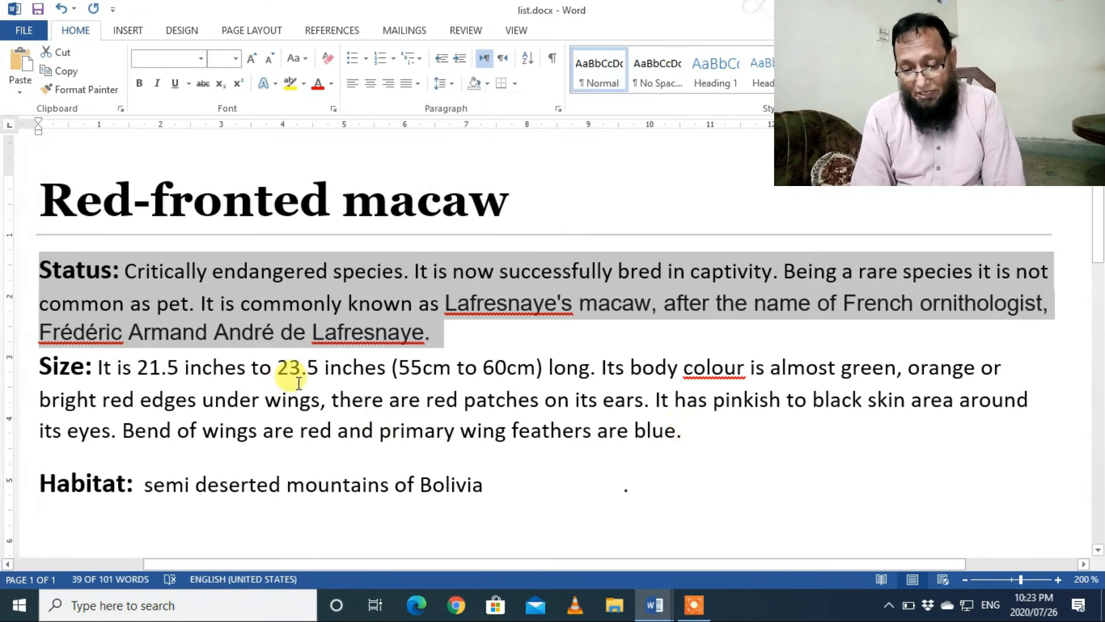
Step: Select the Status and Size paragraphs together and preview 3.0 line spacing on them without applying it
click(717, 438)
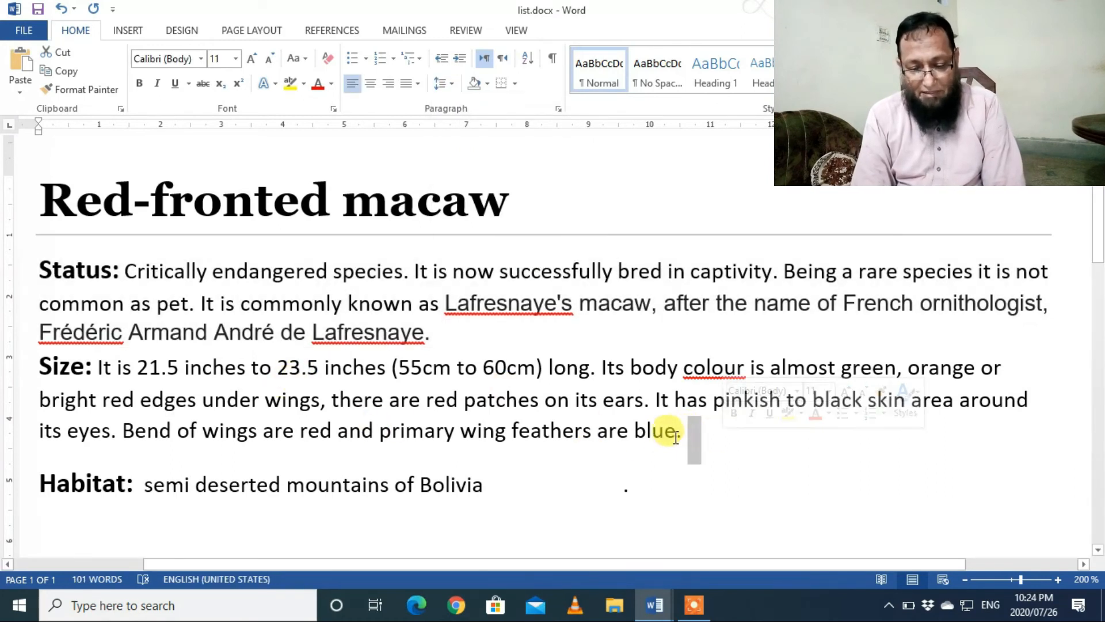
drag(685, 433, 55, 263)
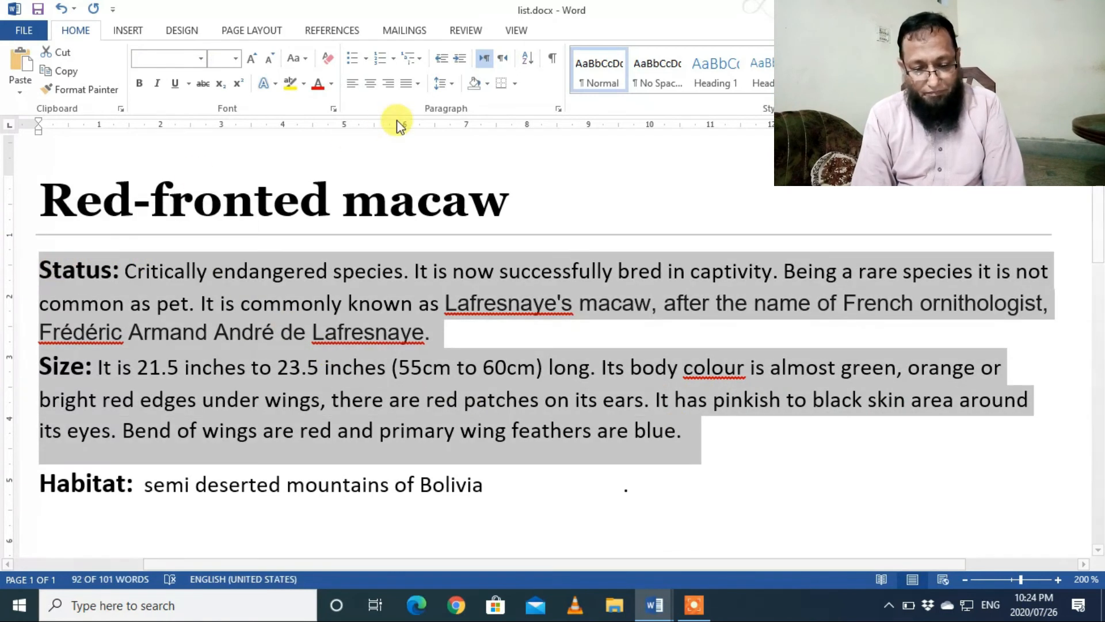
click(453, 84)
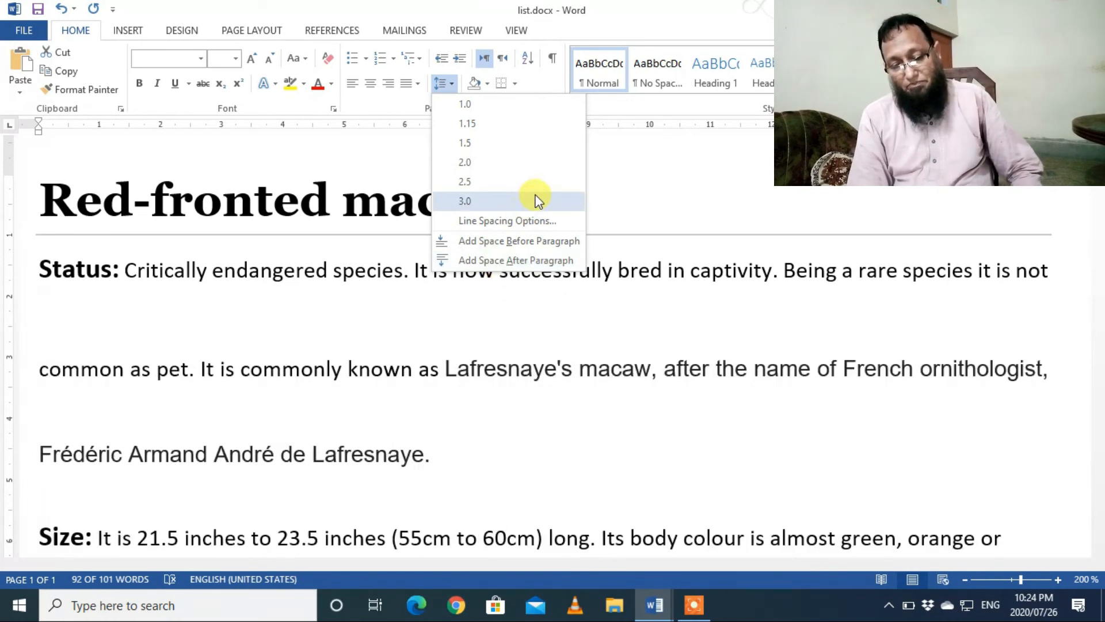
click(600, 165)
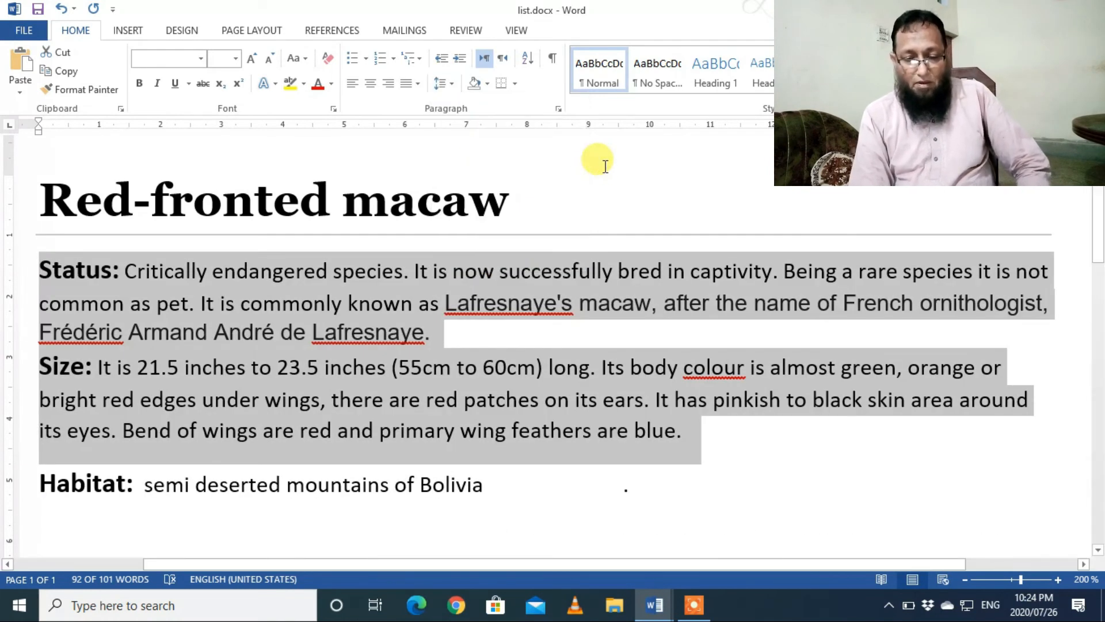
click(488, 86)
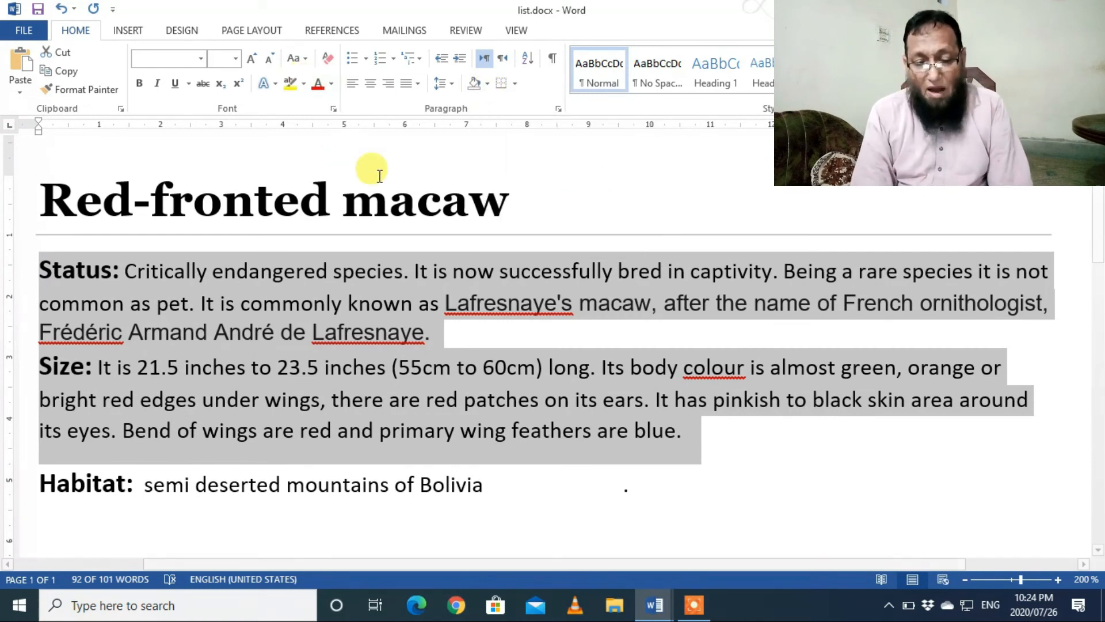
triple_click(426, 193)
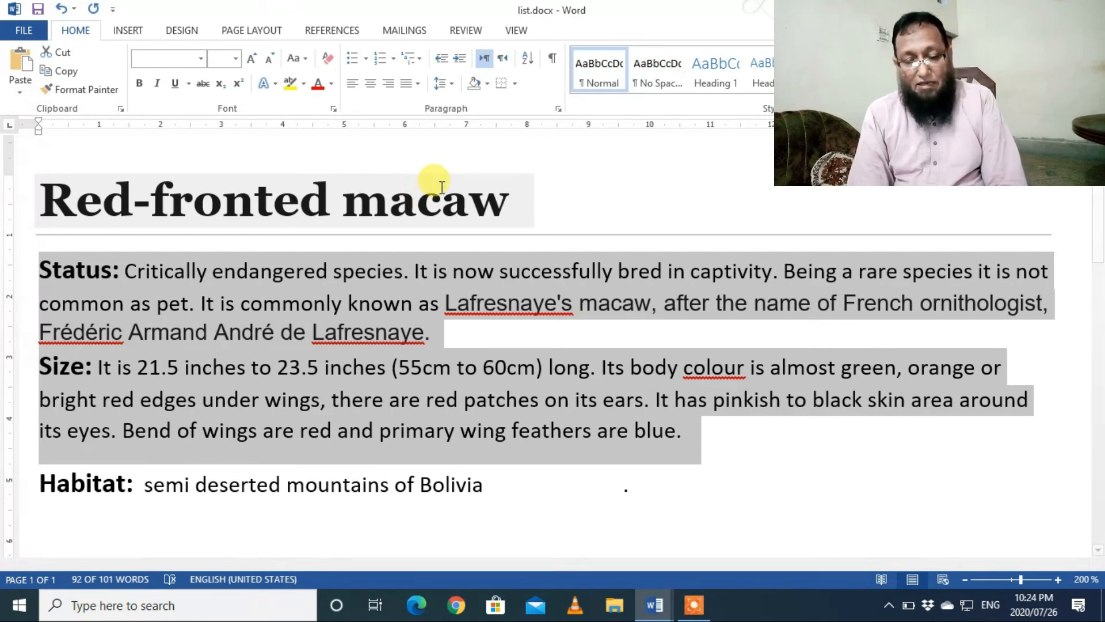
click(432, 176)
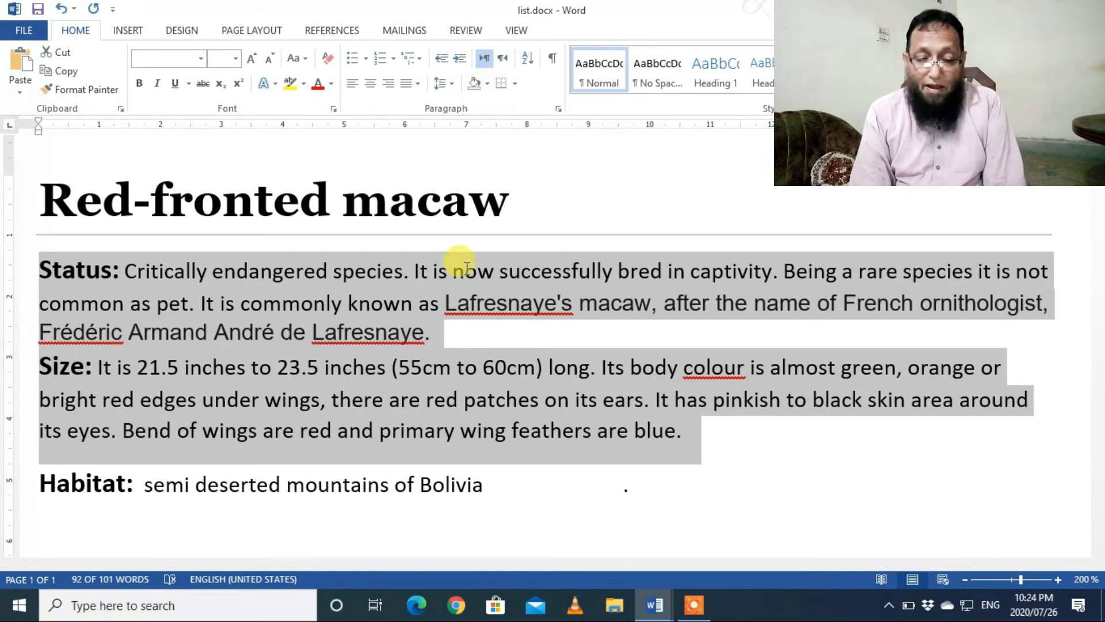
Step: Shade the Status paragraph with a light orange theme colour
click(460, 334)
drag(459, 334, 40, 271)
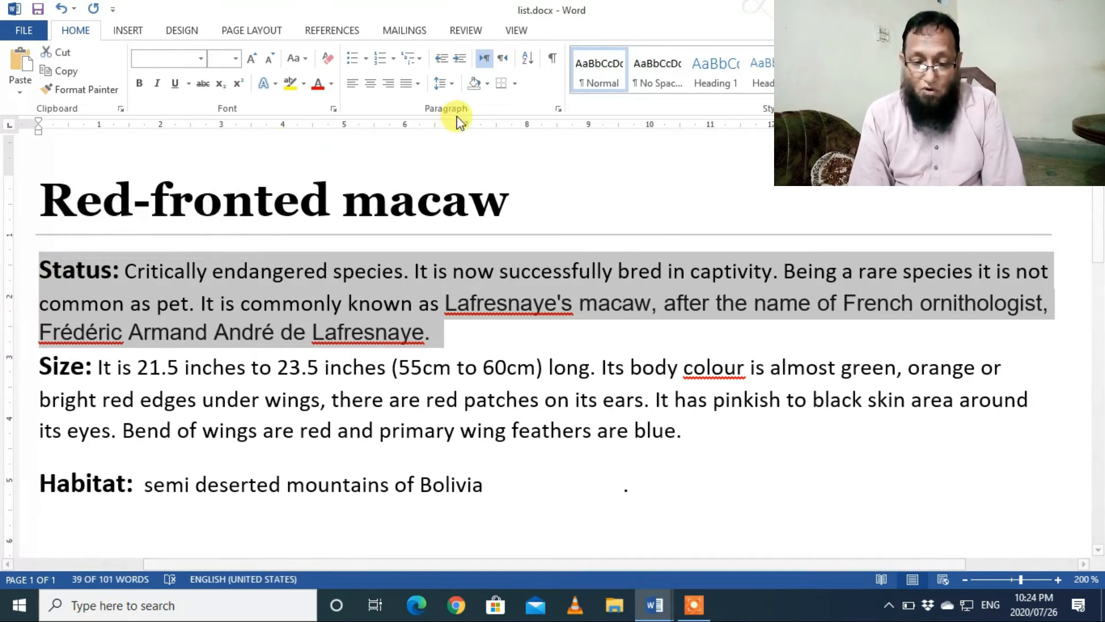
click(487, 84)
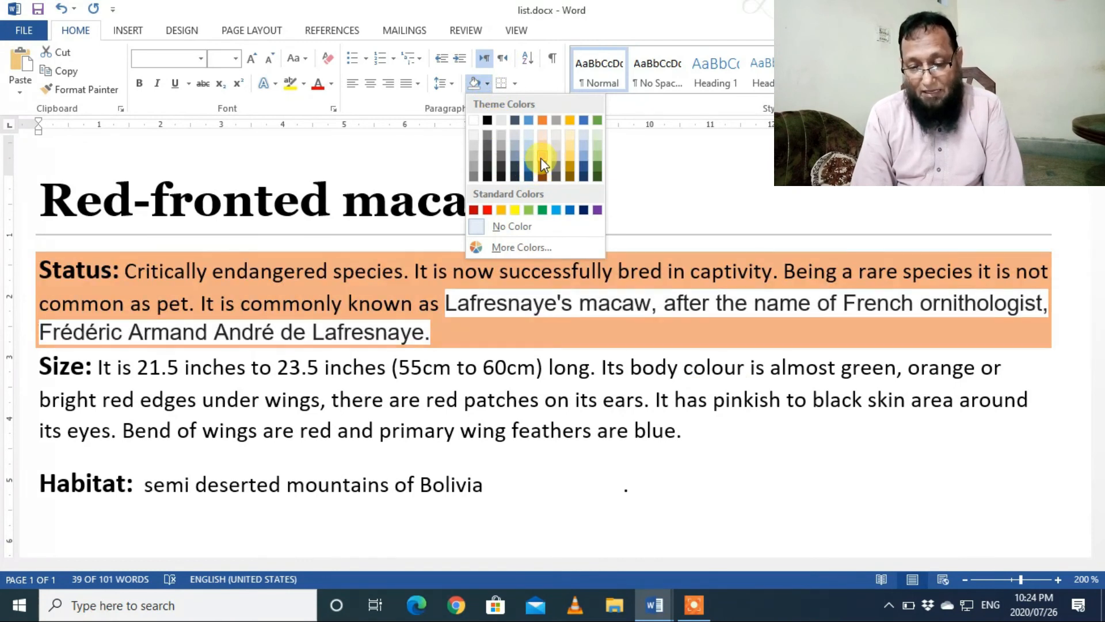
click(541, 158)
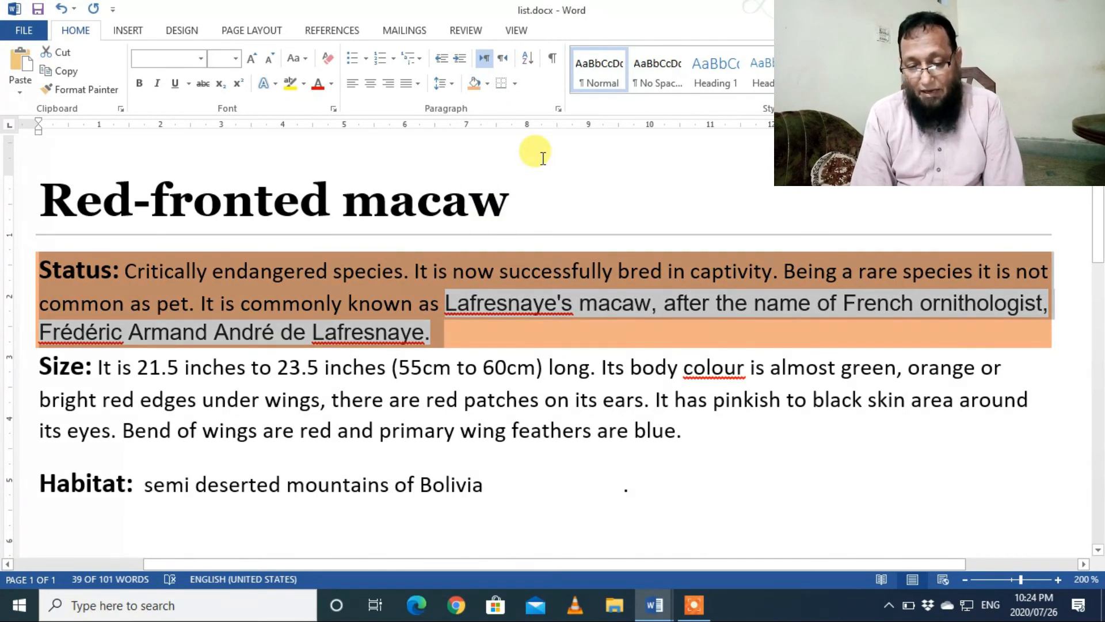
click(543, 374)
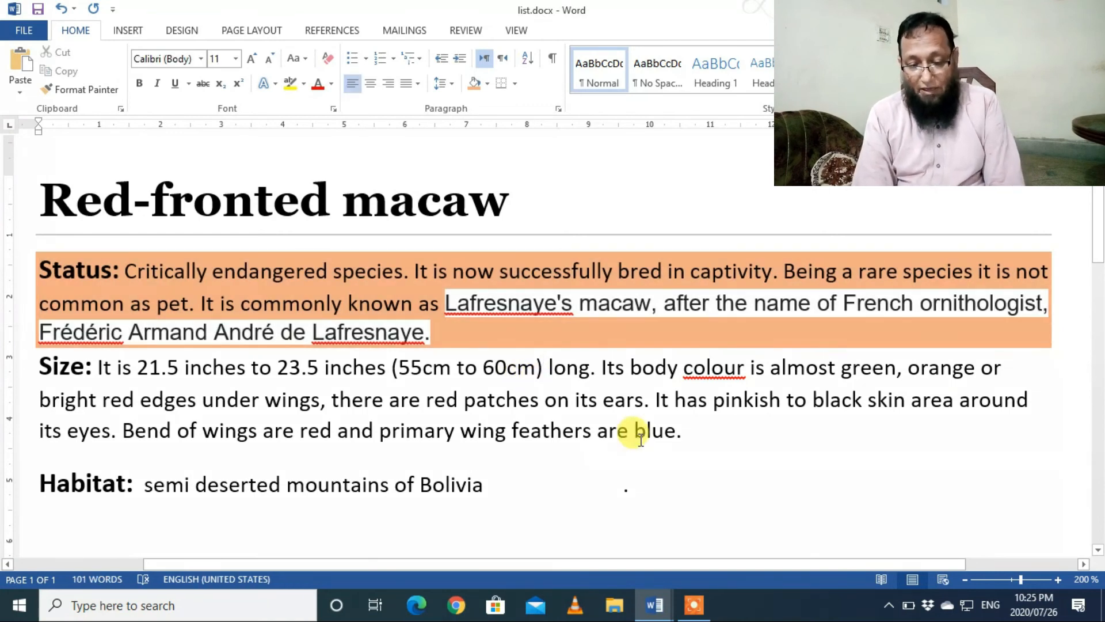
Step: Shade the Size paragraph with a light gold theme colour
drag(682, 430, 39, 366)
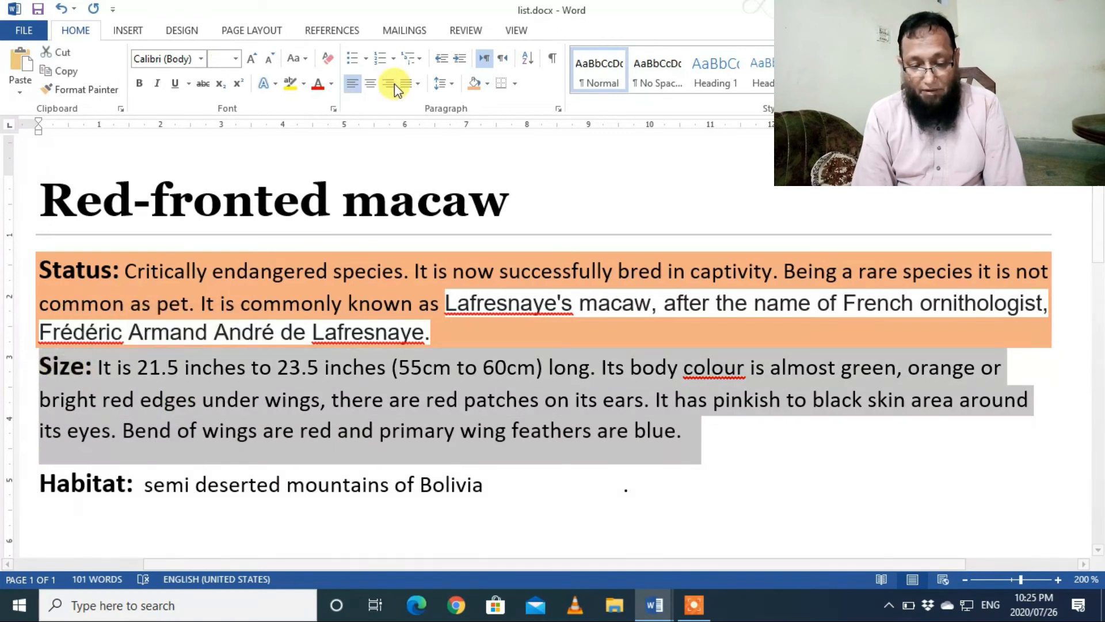
click(486, 84)
click(574, 154)
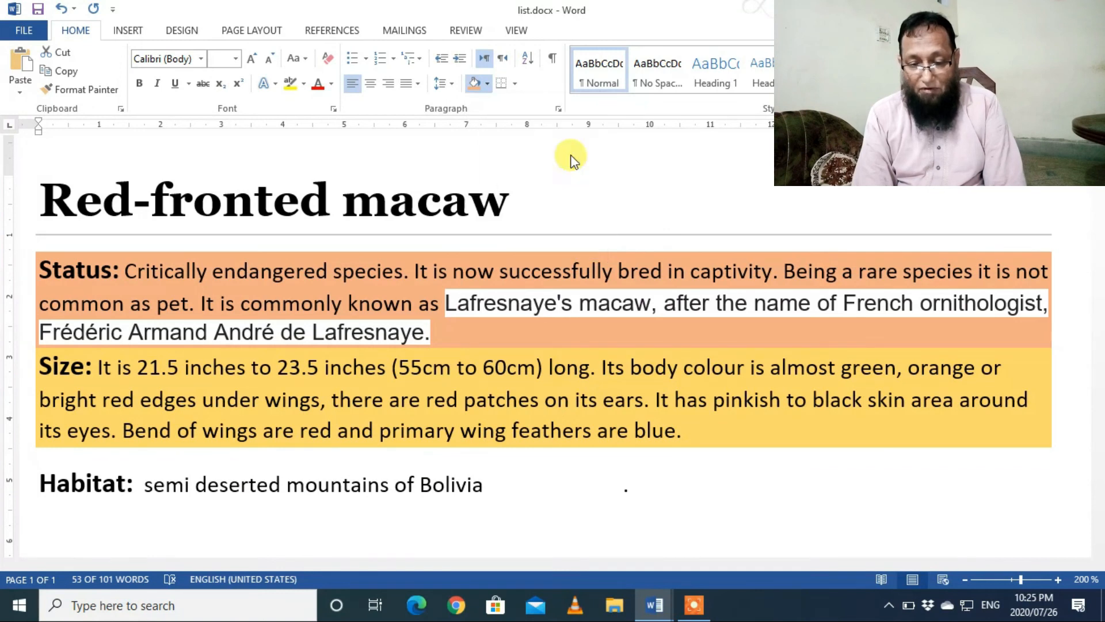
Step: Undo the gold shading on the Size paragraph and highlight its text in yellow instead
click(648, 522)
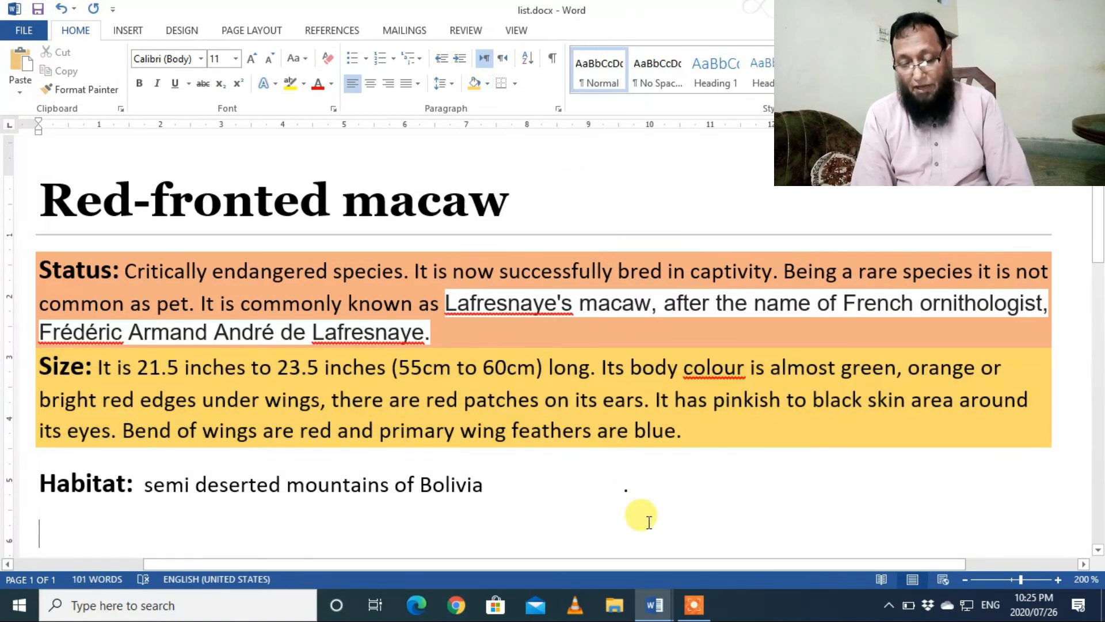
key(ctrl+z)
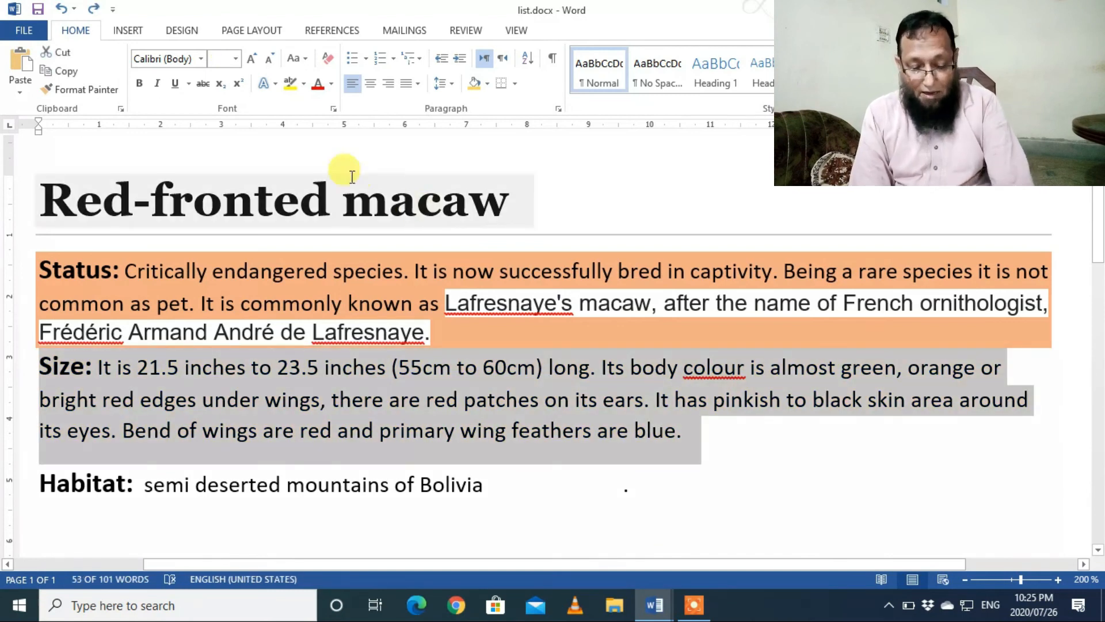
click(305, 87)
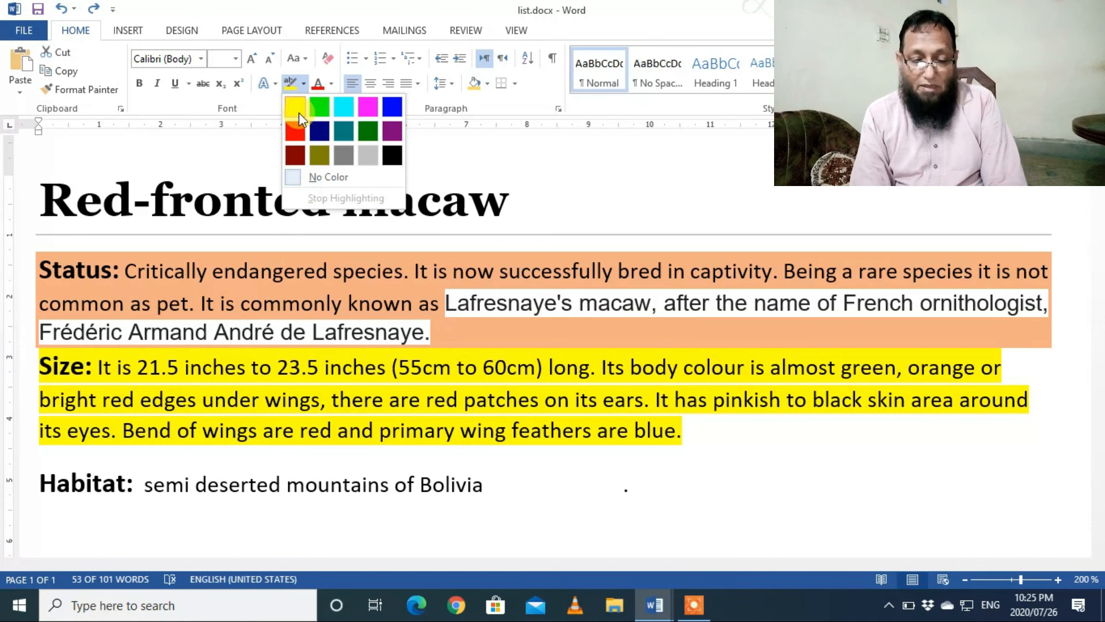
click(298, 112)
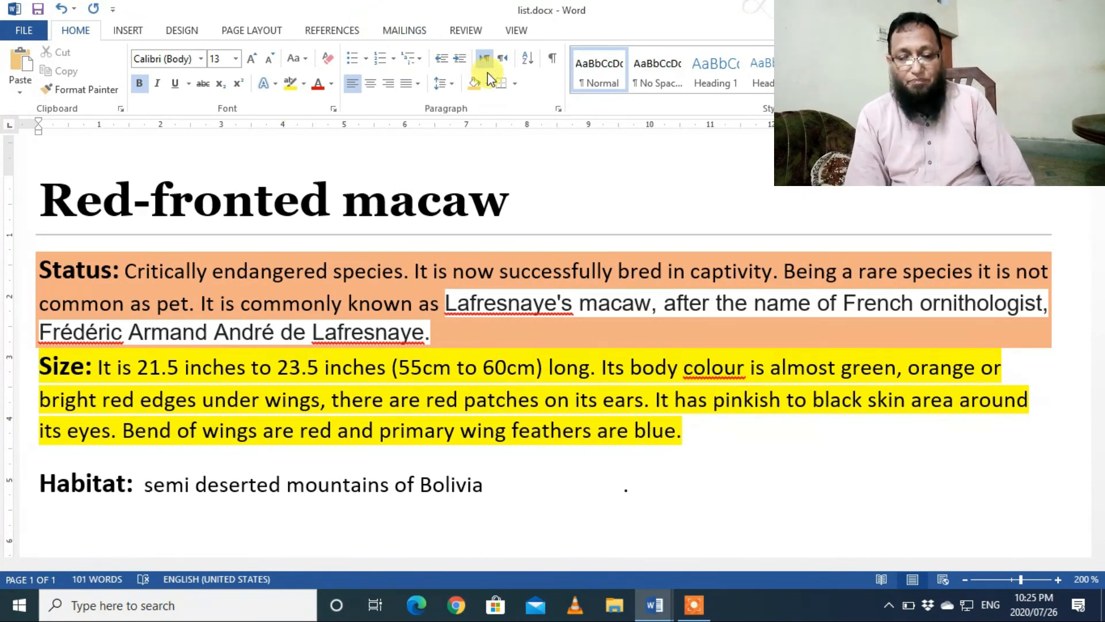
click(515, 86)
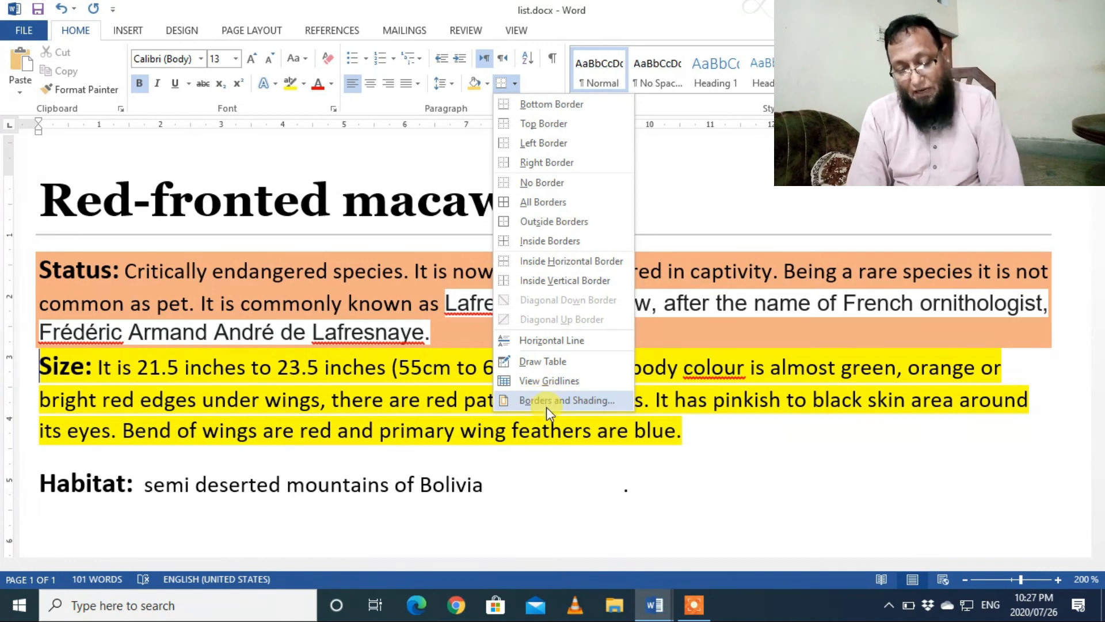
click(727, 415)
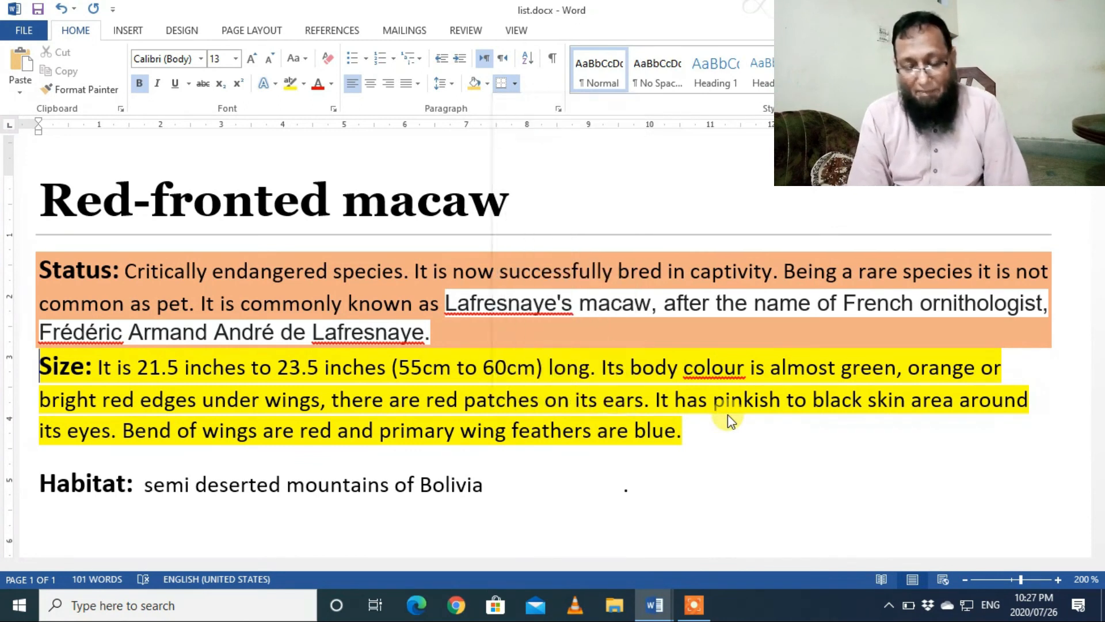